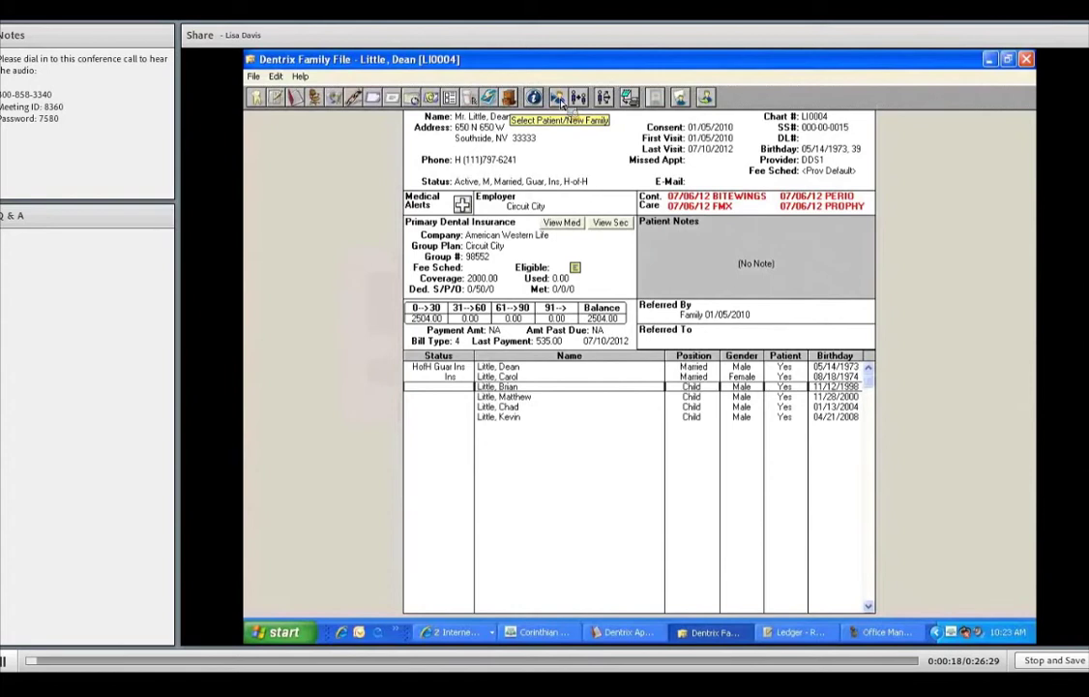
- Search the patient list by the new patient's last name and start a new family file
{"action": "left_click", "coordinate": [559, 98]}
{"action": "type", "text": "DAVIS,"}
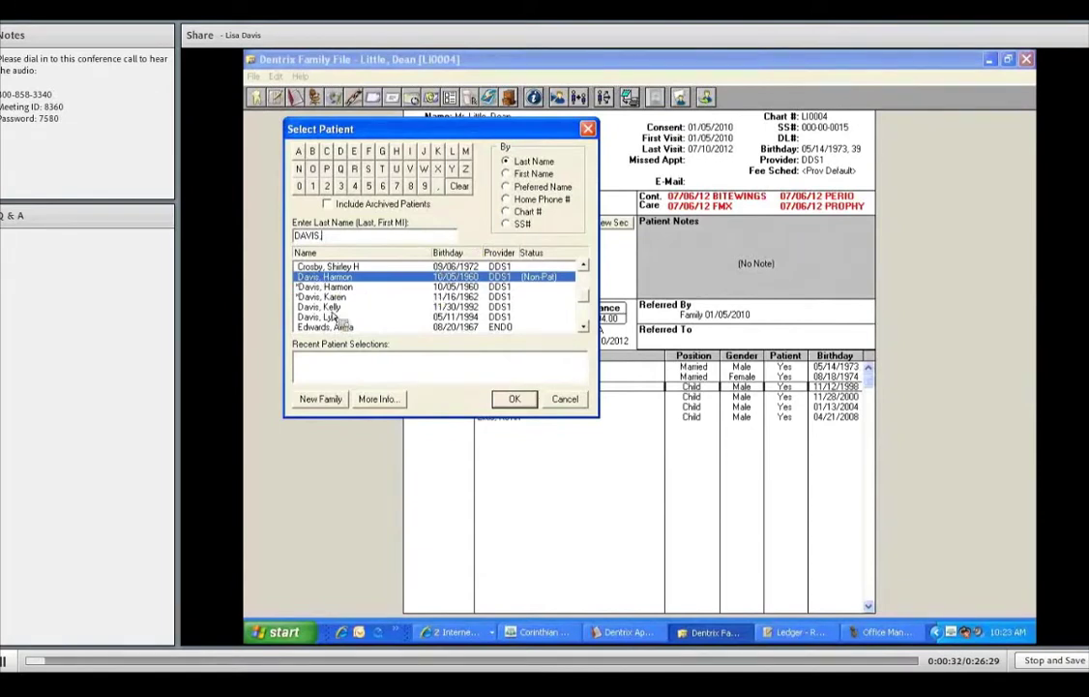
{"action": "left_click", "coordinate": [324, 401]}
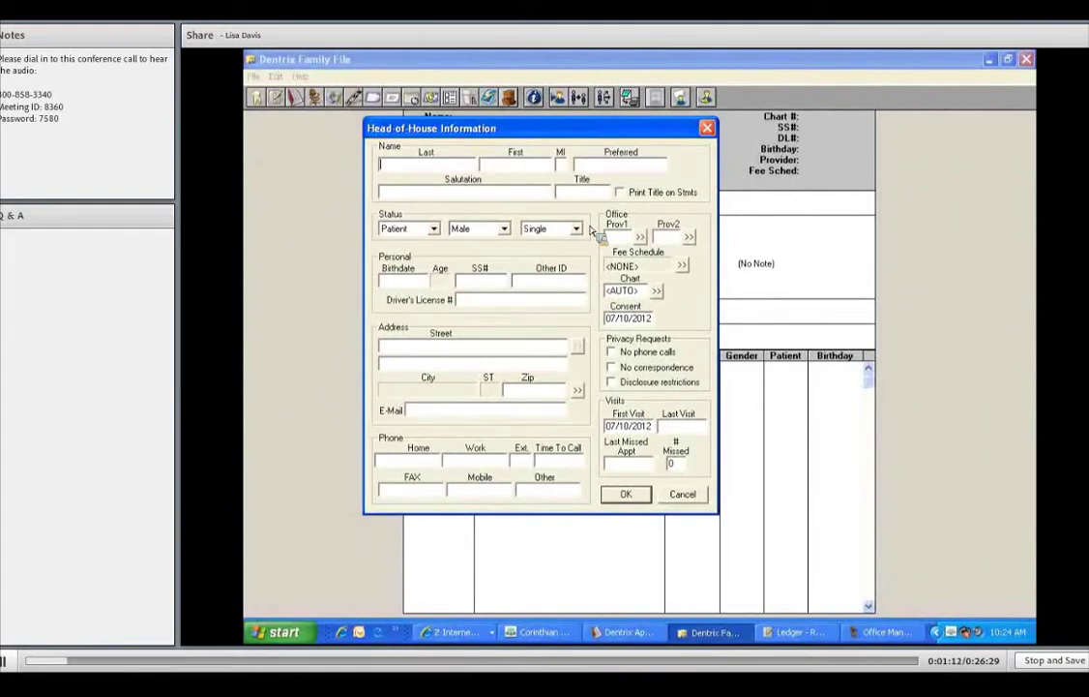
- Enter the patient's last, first and preferred names, leaving the middle initial and salutation blank
{"action": "key", "text": "Tab"}
{"action": "key", "text": "Tab"}
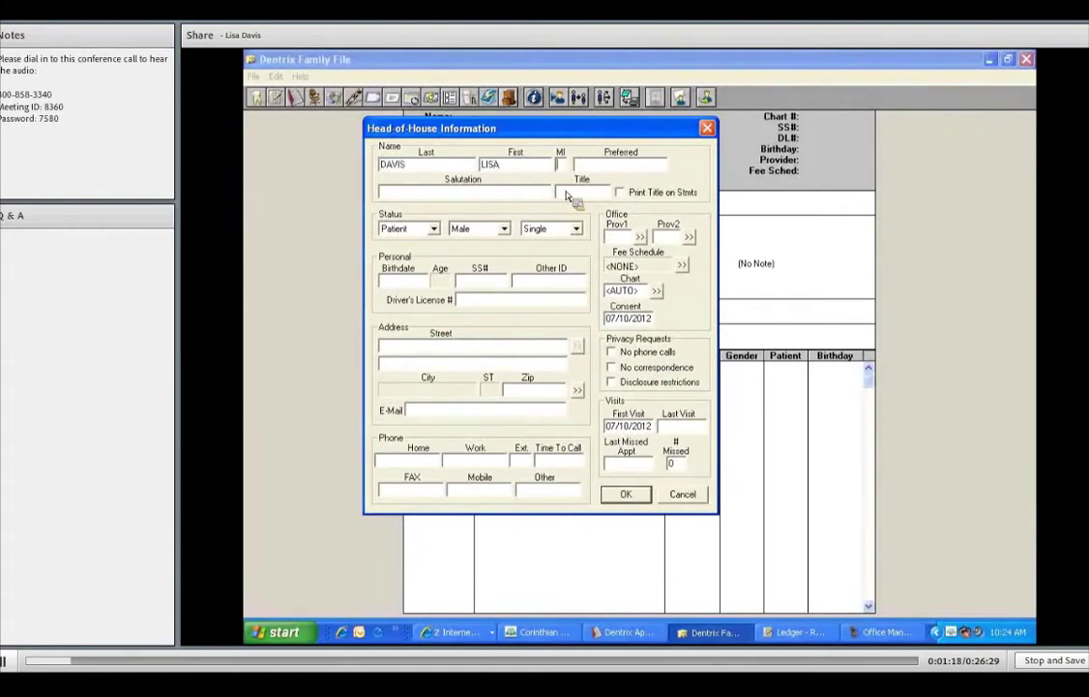
{"action": "key", "text": "Tab"}
{"action": "key", "text": "Tab"}
{"action": "key", "text": "BackSpace"}
{"action": "key", "text": "BackSpace"}
{"action": "key", "text": "BackSpace"}
{"action": "key", "text": "BackSpace"}
{"action": "key", "text": "BackSpace"}
{"action": "key", "text": "BackSpace"}
{"action": "key", "text": "BackSpace"}
{"action": "key", "text": "BackSpace"}
{"action": "key", "text": "BackSpace"}
{"action": "key", "text": "Tab"}
{"action": "key", "text": "Tab"}
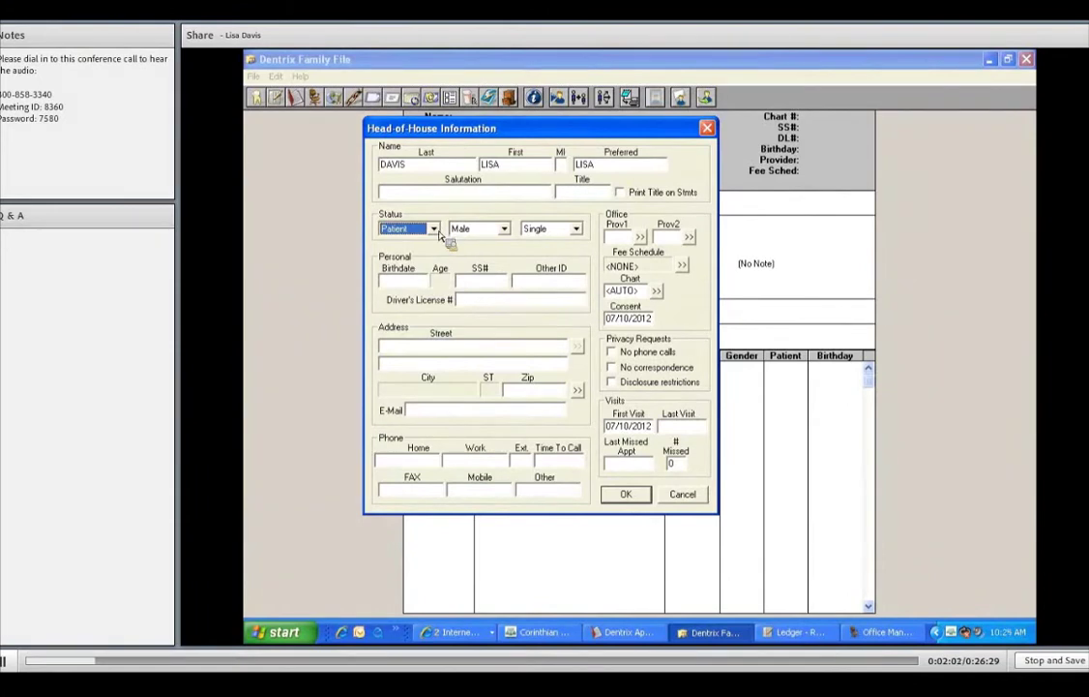
- Keep the status as Patient, and set the gender to Female and the marital status to Married
{"action": "left_click", "coordinate": [433, 229]}
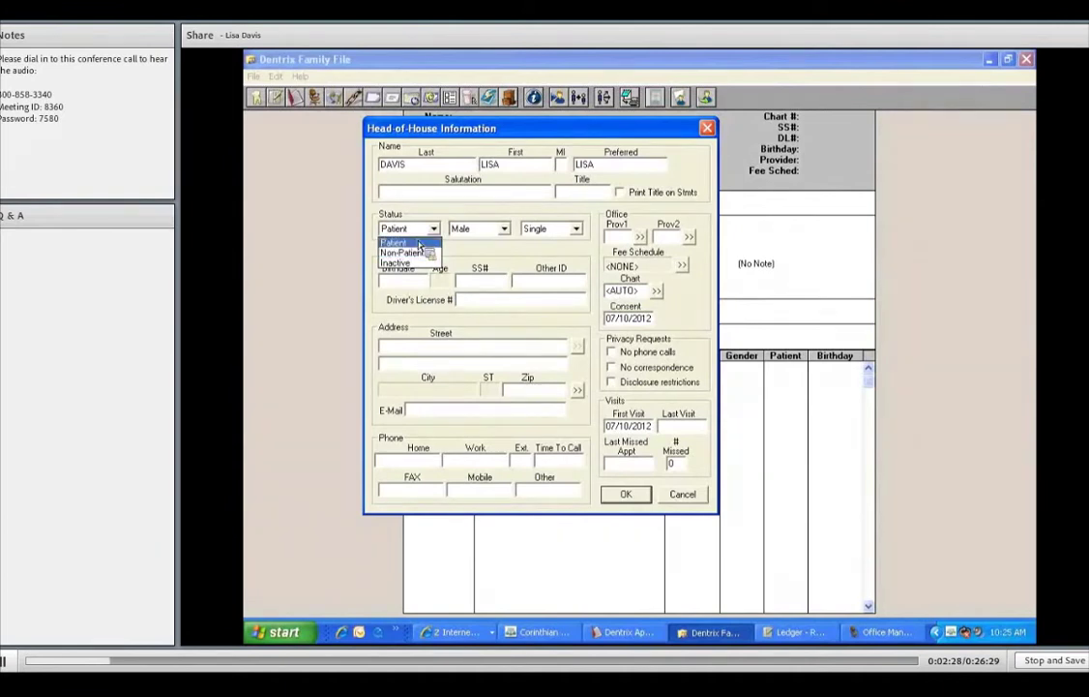
{"action": "left_click", "coordinate": [418, 242]}
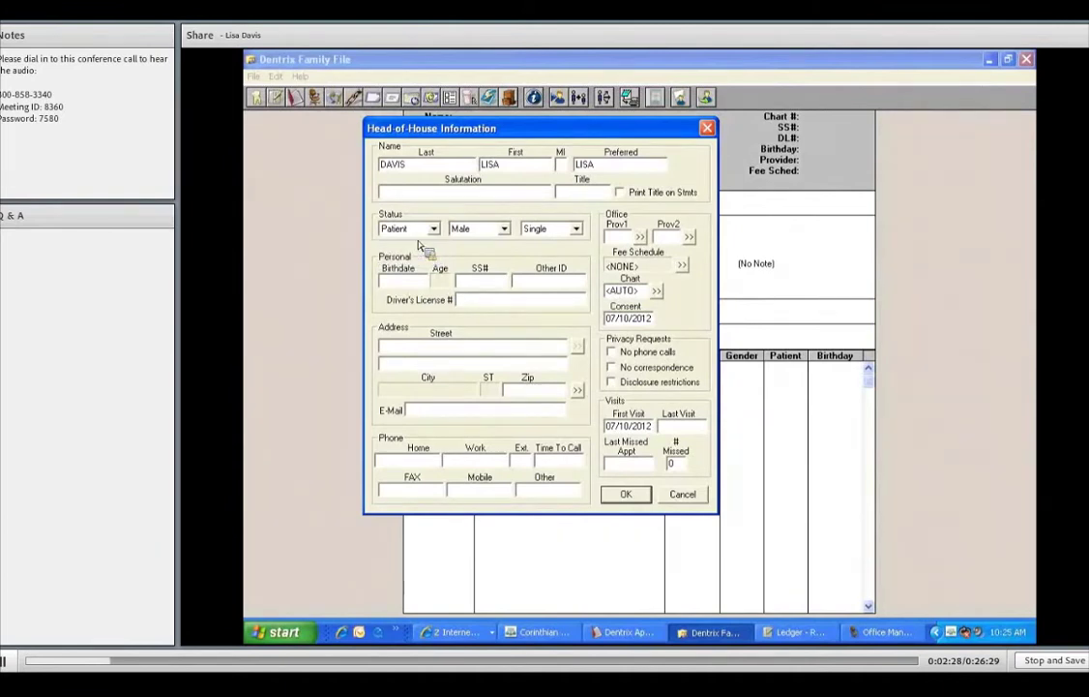
{"action": "left_click", "coordinate": [494, 232]}
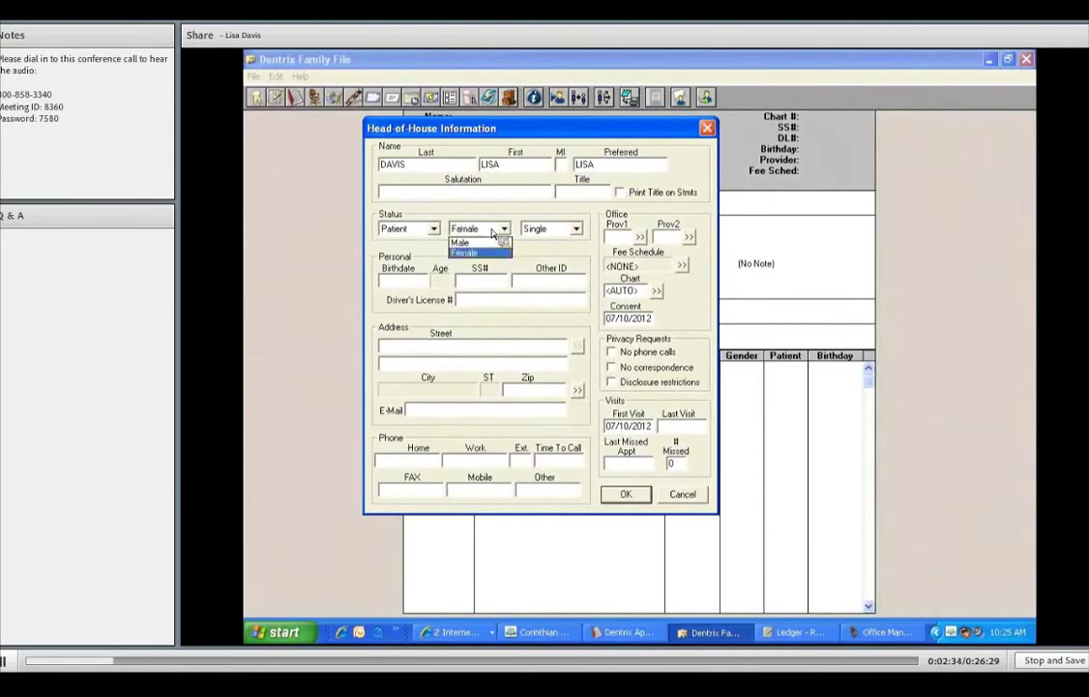
{"action": "left_click", "coordinate": [493, 232]}
{"action": "key", "text": "Tab"}
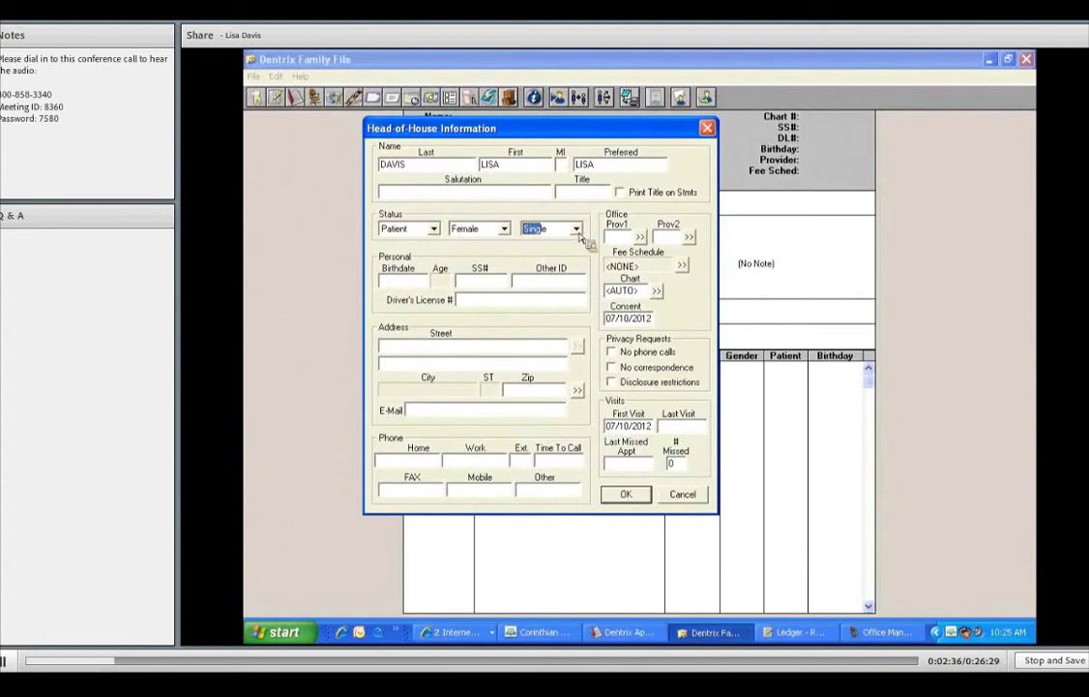
{"action": "left_click", "coordinate": [579, 235]}
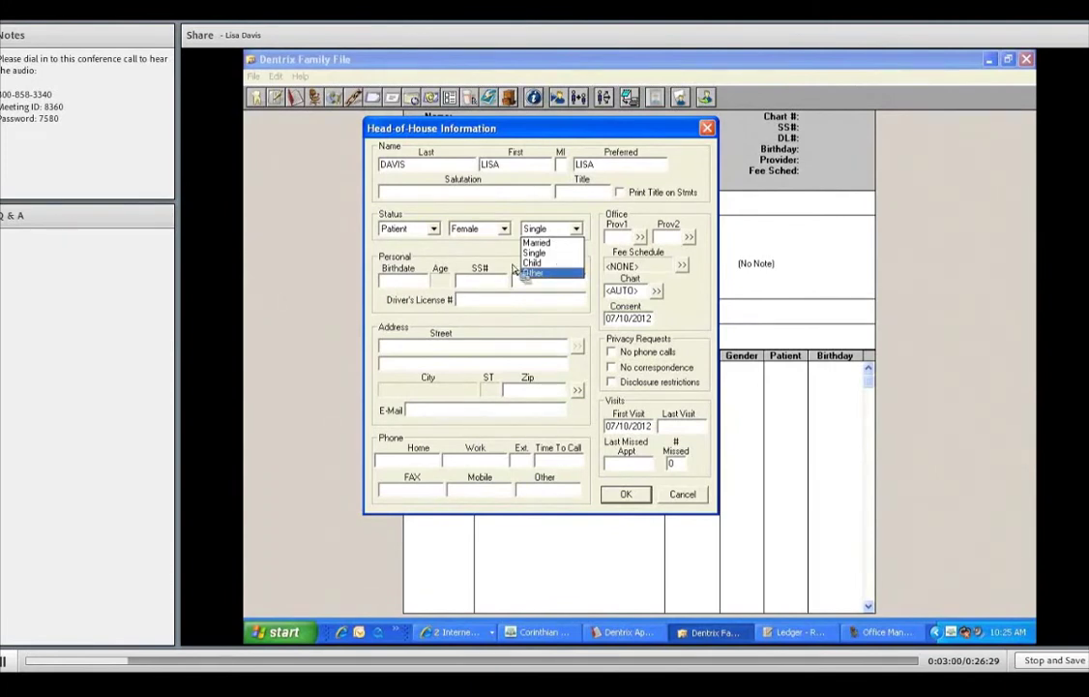
{"action": "left_click", "coordinate": [537, 241]}
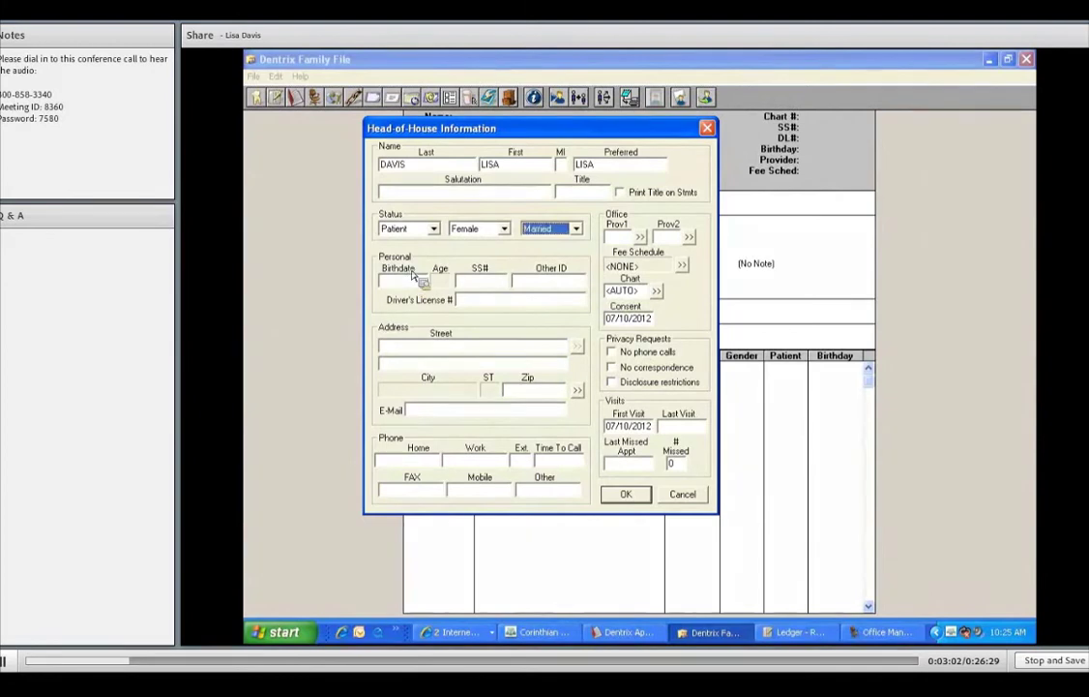
- Enter the patient's birthdate, Social Security number and driver's license number
{"action": "left_click", "coordinate": [411, 278]}
{"action": "type", "text": "11261"}
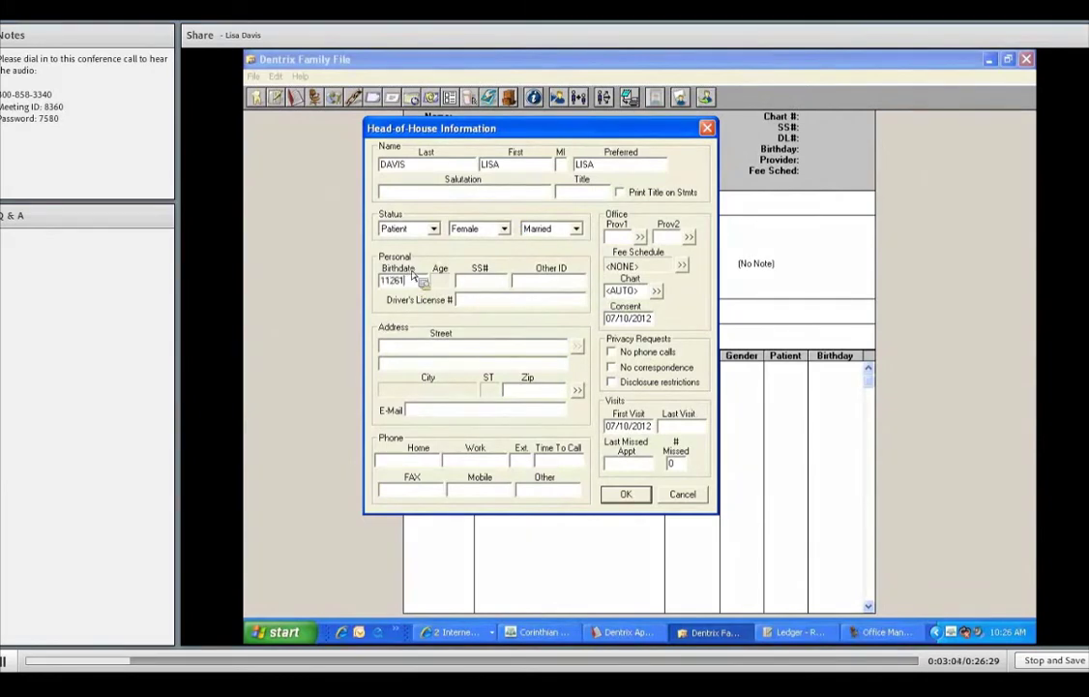
{"action": "type", "text": "968"}
{"action": "key", "text": "Tab"}
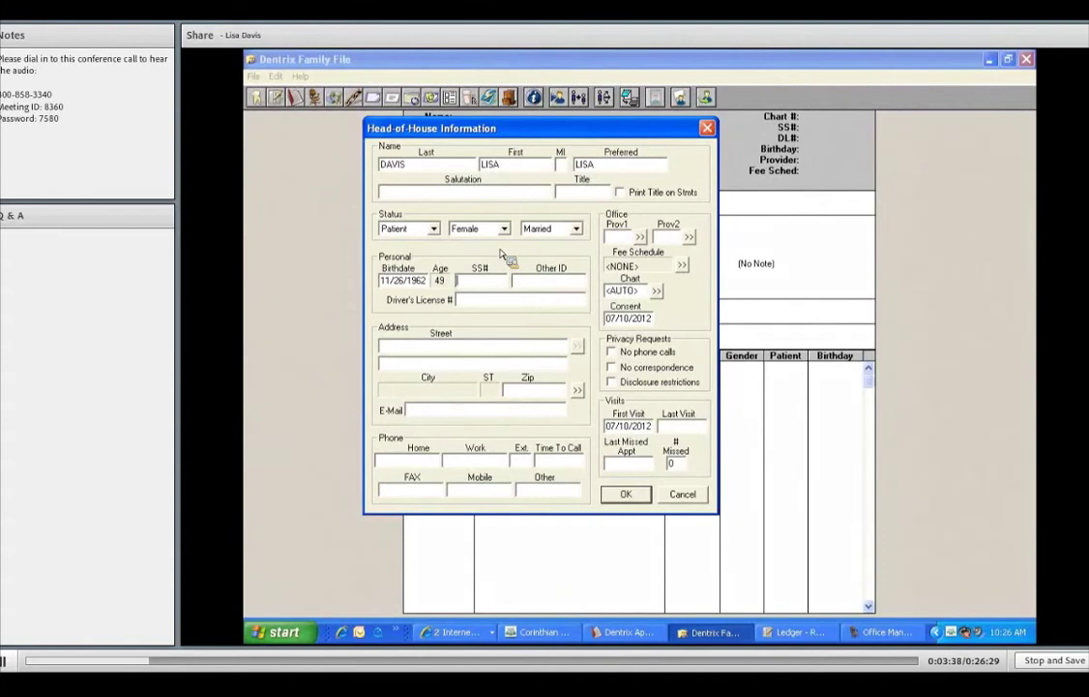
{"action": "type", "text": "111223333"}
{"action": "key", "text": "Tab"}
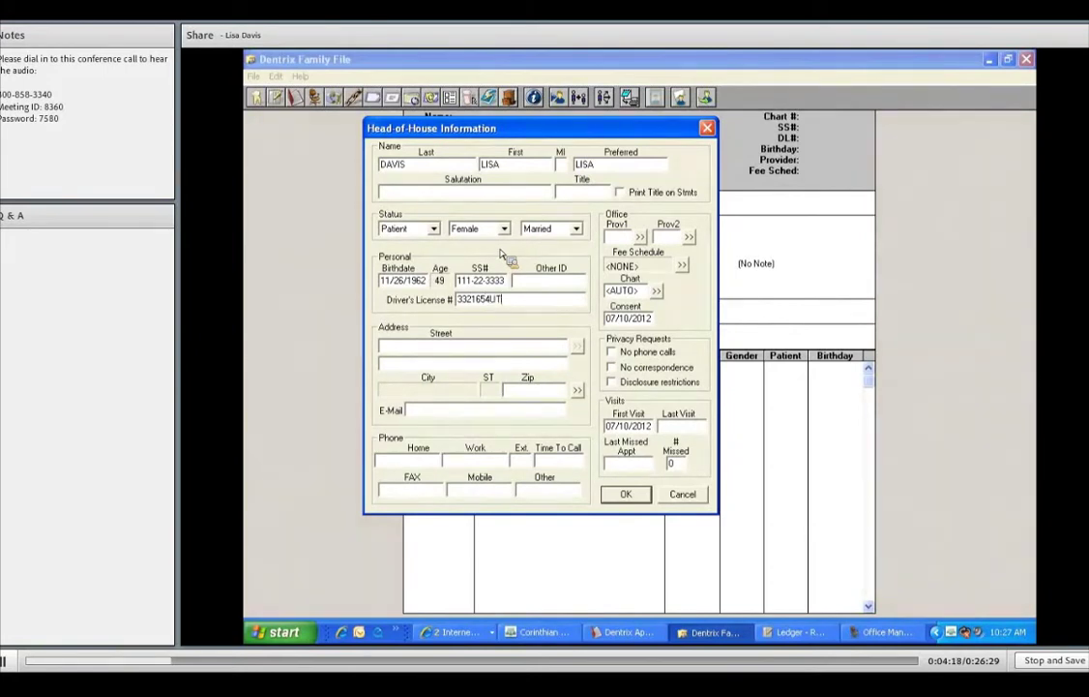
{"action": "key", "text": "Tab"}
- Enter the patient's street address and apartment line
{"action": "type", "text": "123 W"}
{"action": "key", "text": "BackSpace"}
{"action": "type", "text": "ABC STREET"}
{"action": "key", "text": "Tab"}
{"action": "type", "text": "APT #12"}
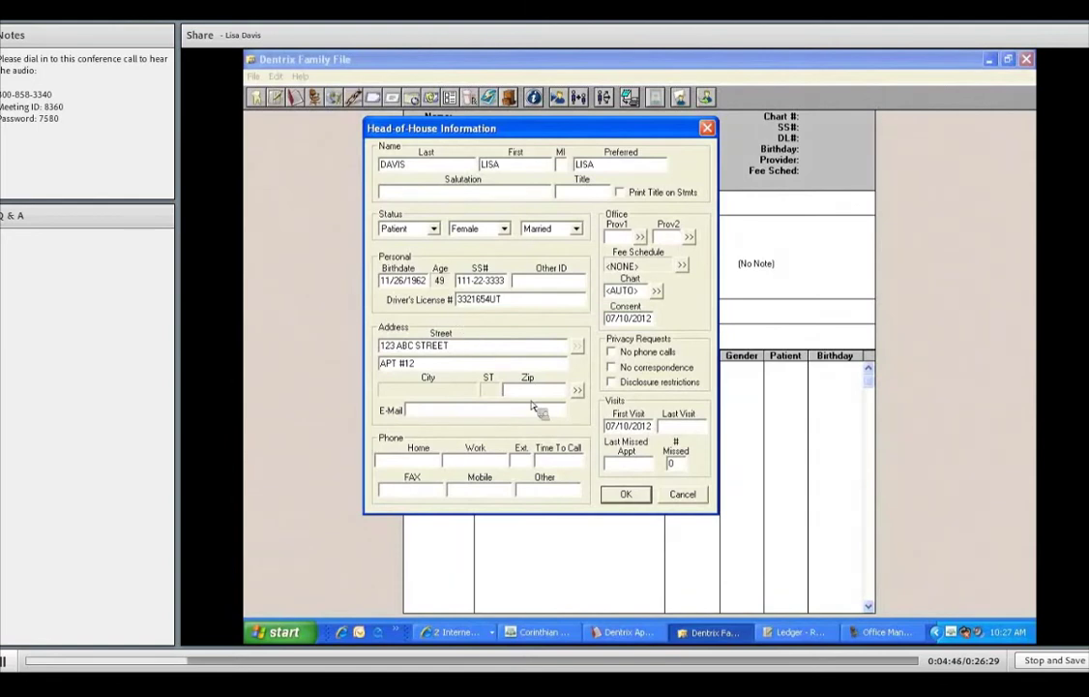
- Enter the ZIP code and add its matching city as a new city entry
{"action": "type", "text": "84003"}
{"action": "key", "text": "Tab"}
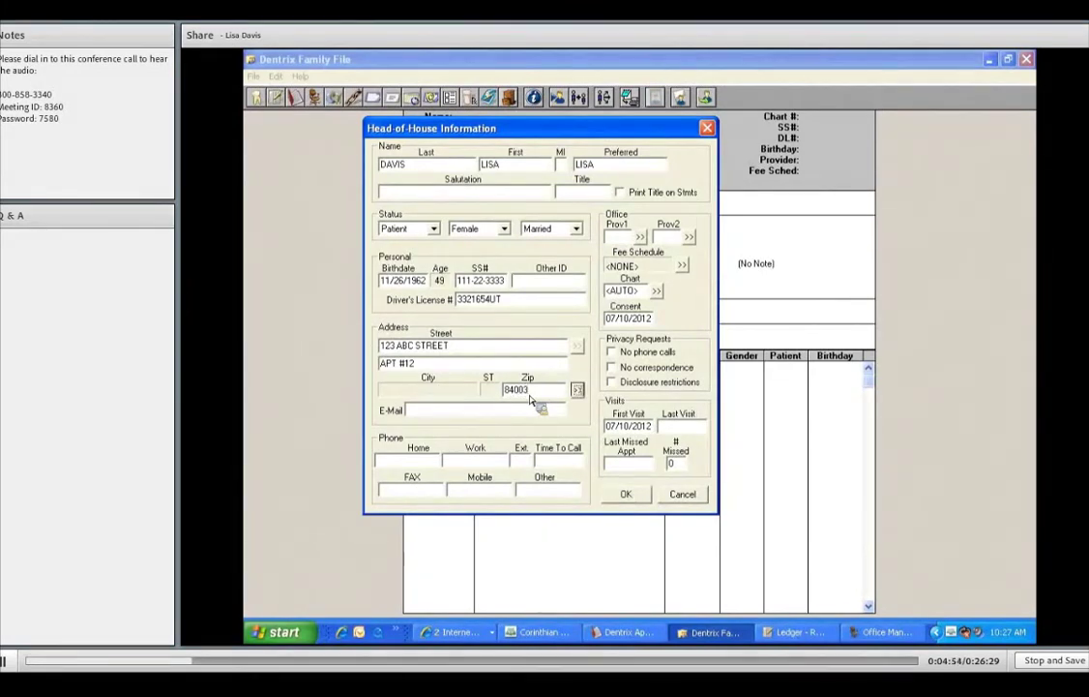
{"action": "key", "text": "Return"}
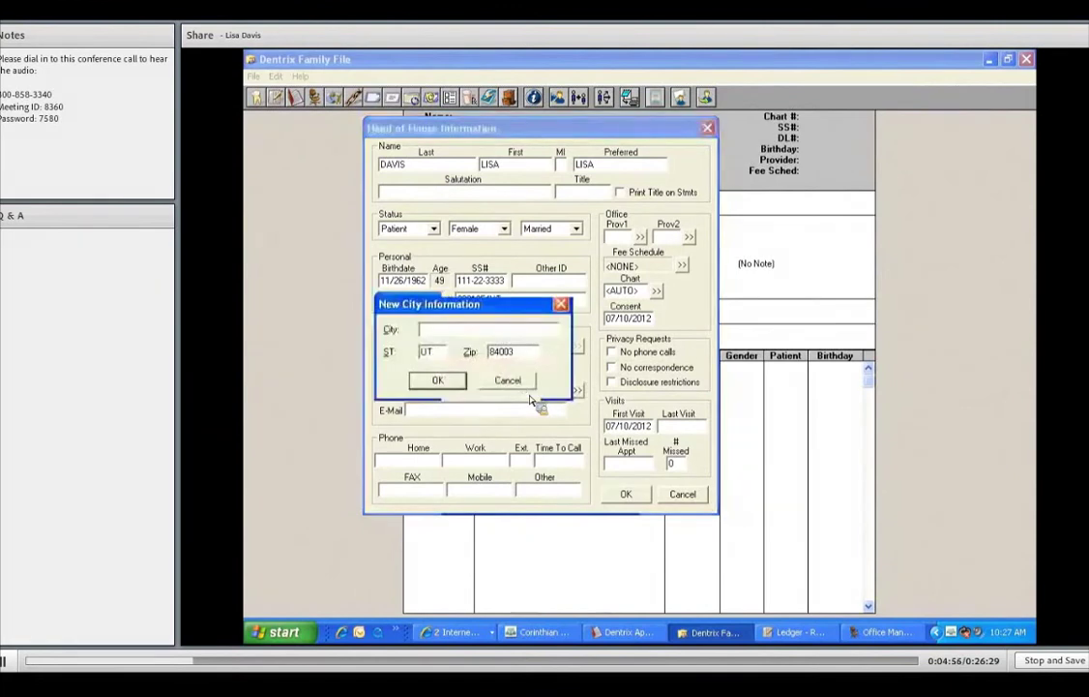
{"action": "type", "text": "AMERICAN FOR"}
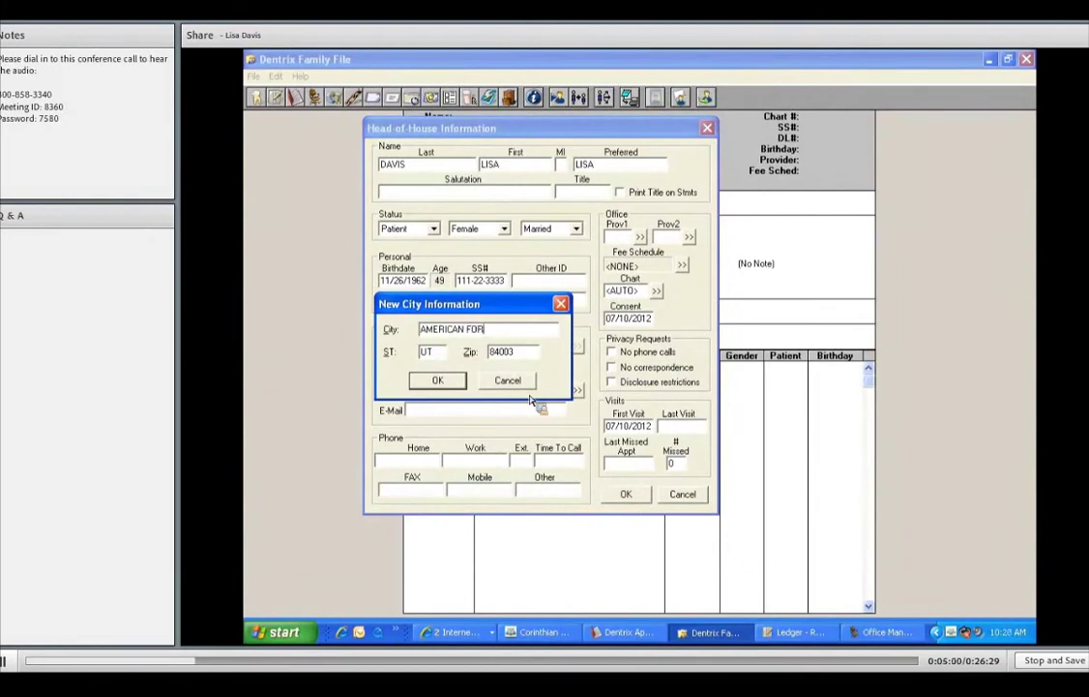
{"action": "type", "text": "K"}
{"action": "key", "text": "Return"}
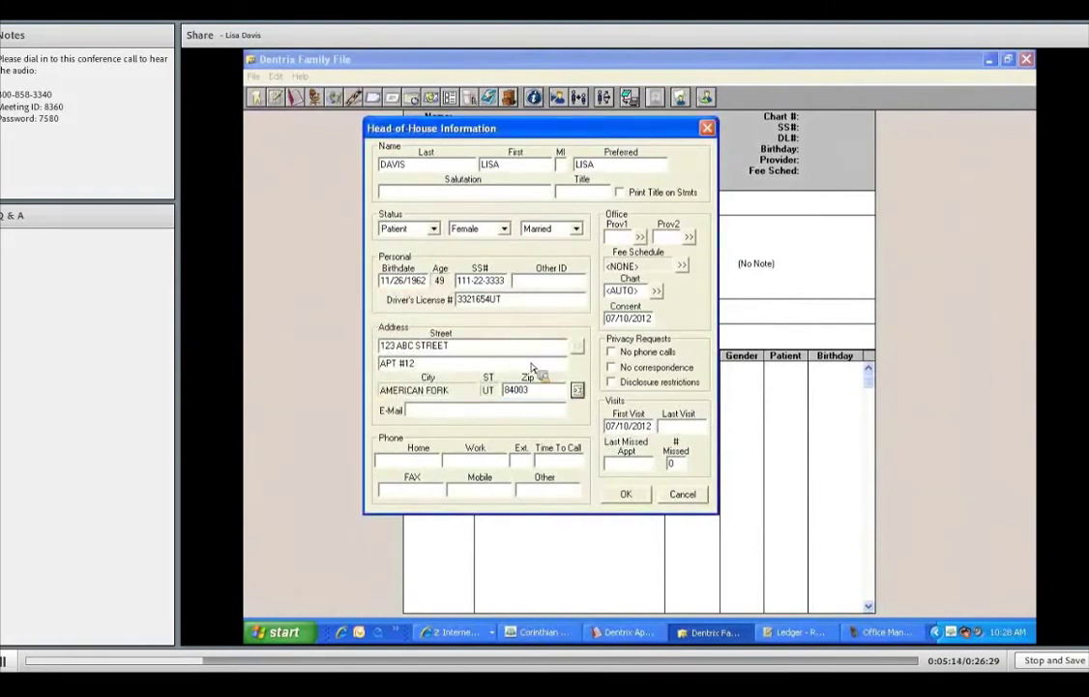
- Fill in the patient's e-mail address and home and work phone numbers
{"action": "key", "text": "Tab"}
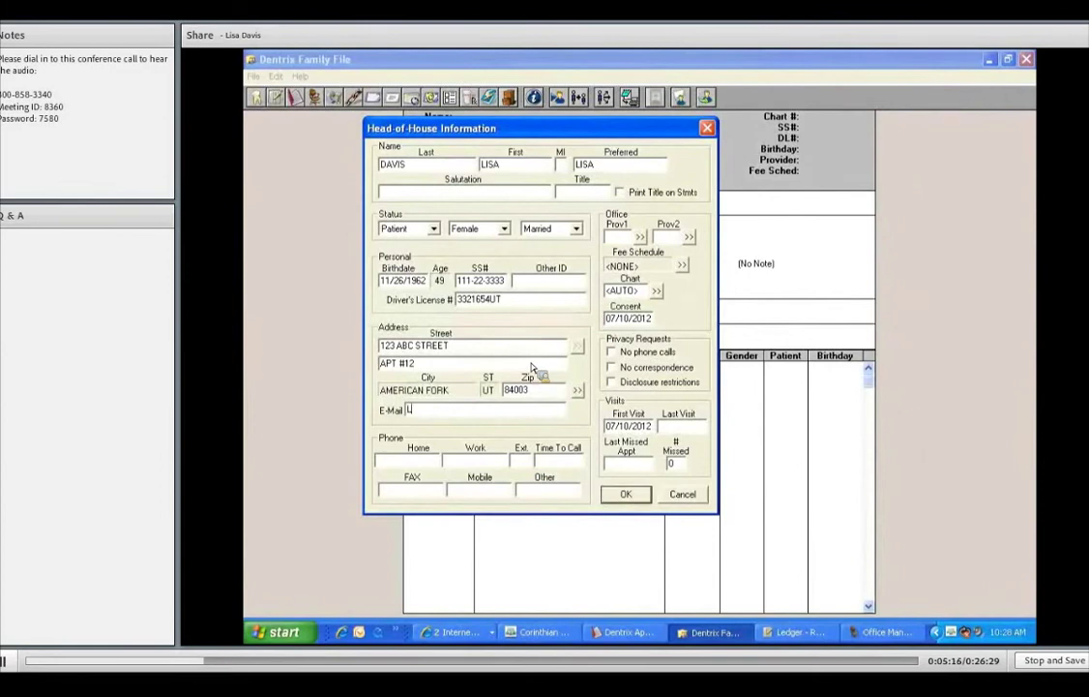
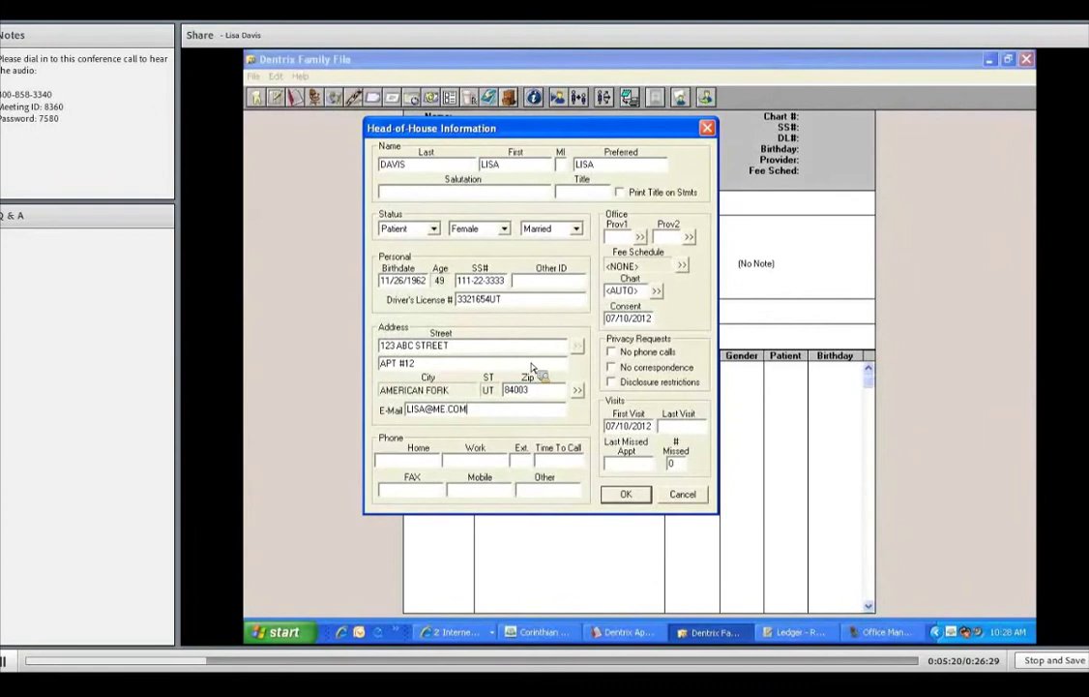
{"action": "key", "text": "Tab"}
{"action": "type", "text": "8001234567"}
{"action": "key", "text": "Tab"}
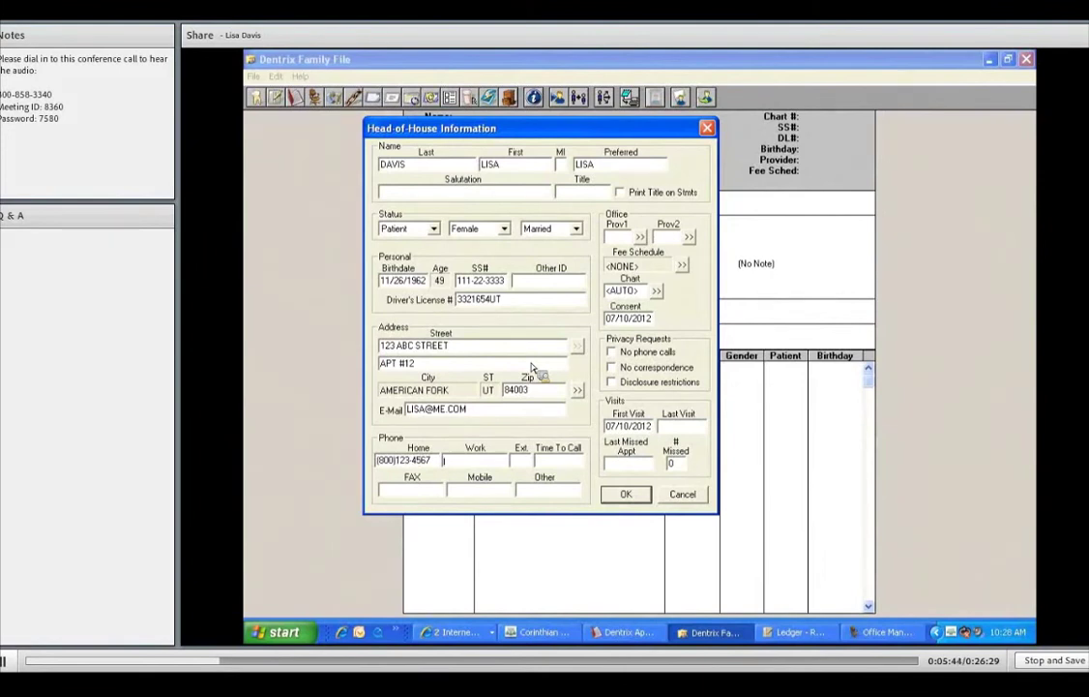
{"action": "key", "text": "Tab"}
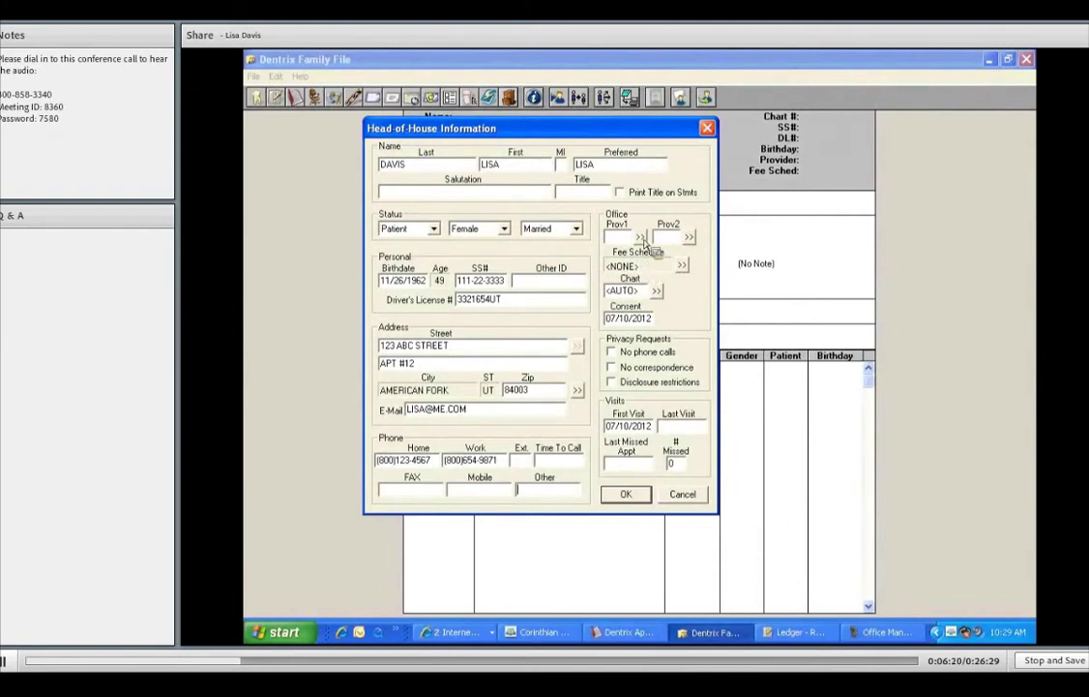
- Assign DDS1 as primary provider and HYG1 as secondary provider
{"action": "left_click", "coordinate": [640, 238]}
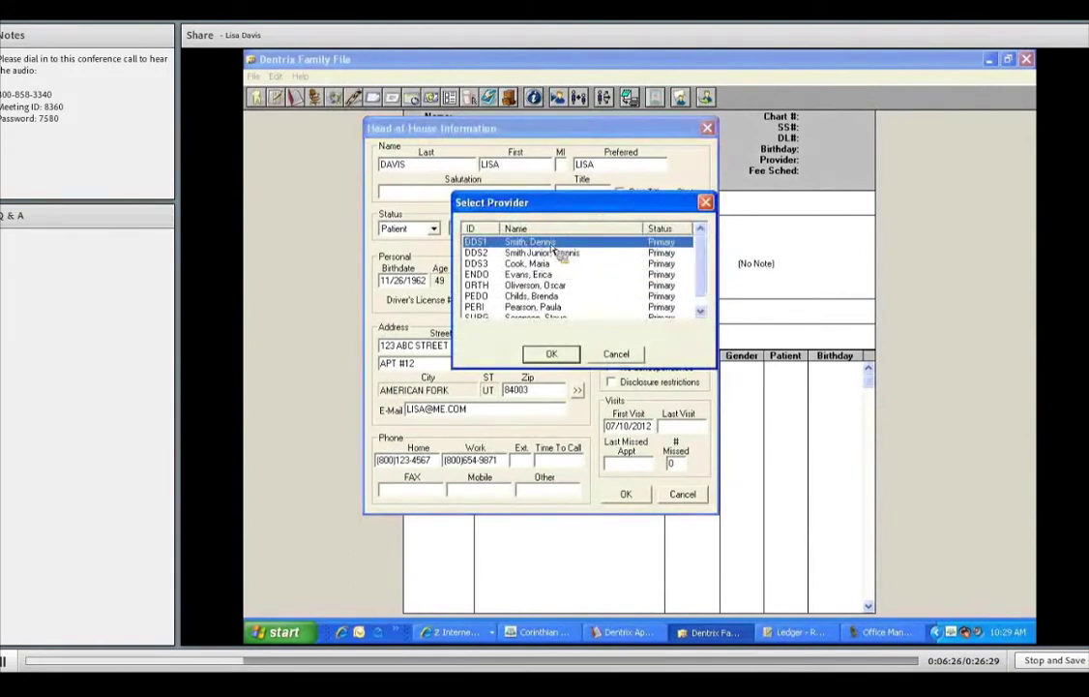
{"action": "left_click", "coordinate": [551, 354]}
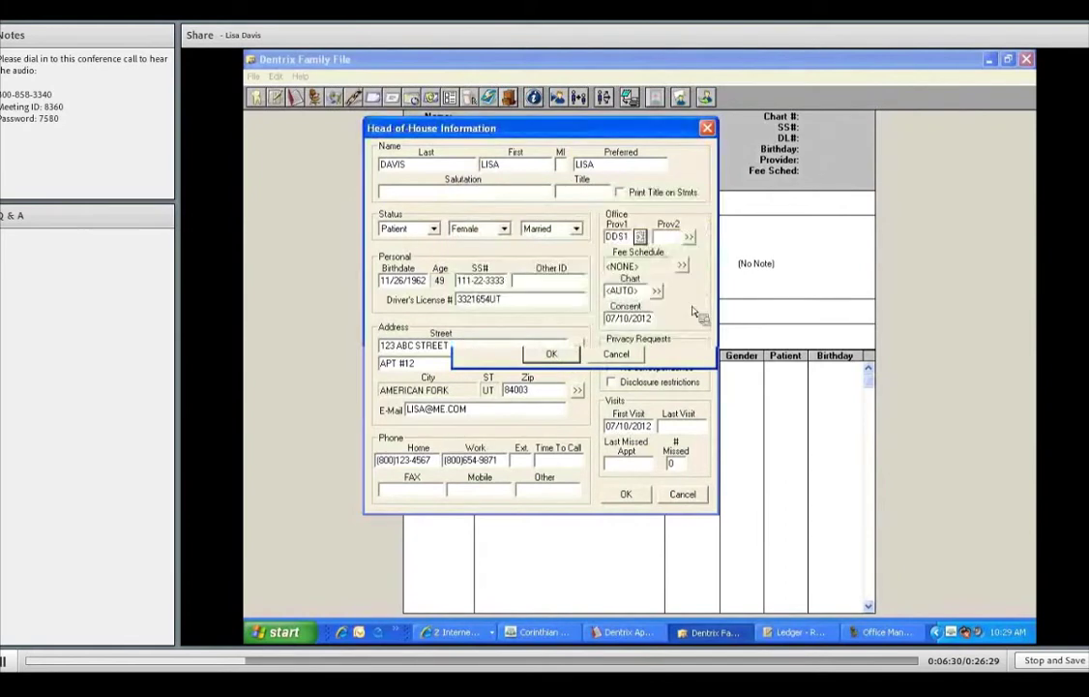
{"action": "left_click", "coordinate": [689, 237]}
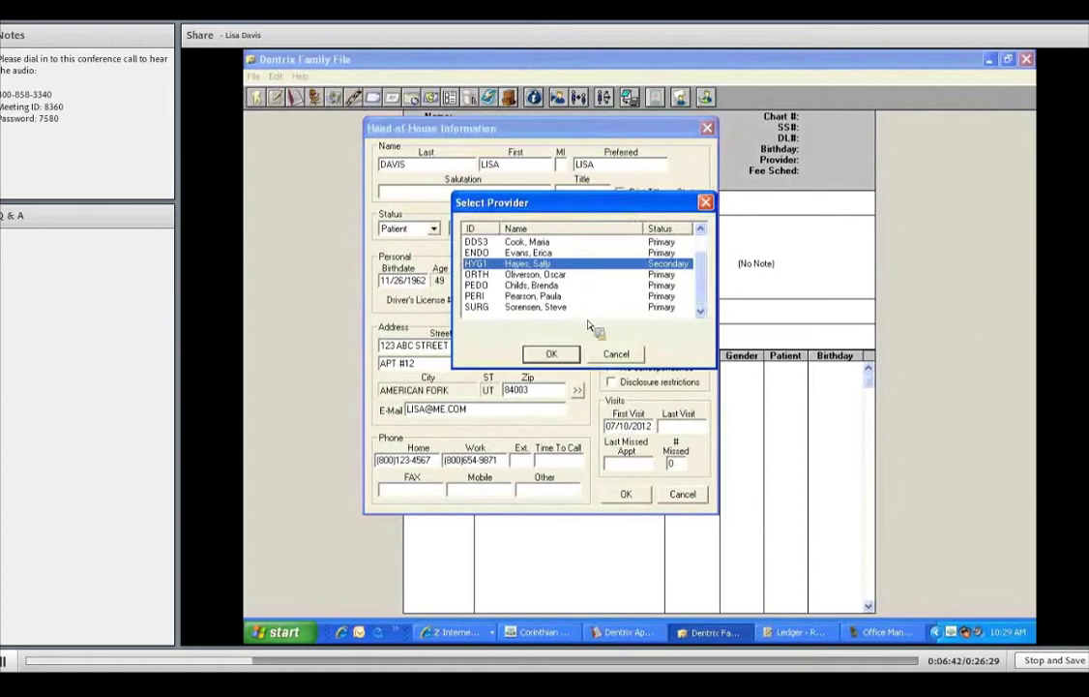
{"action": "left_click", "coordinate": [578, 356]}
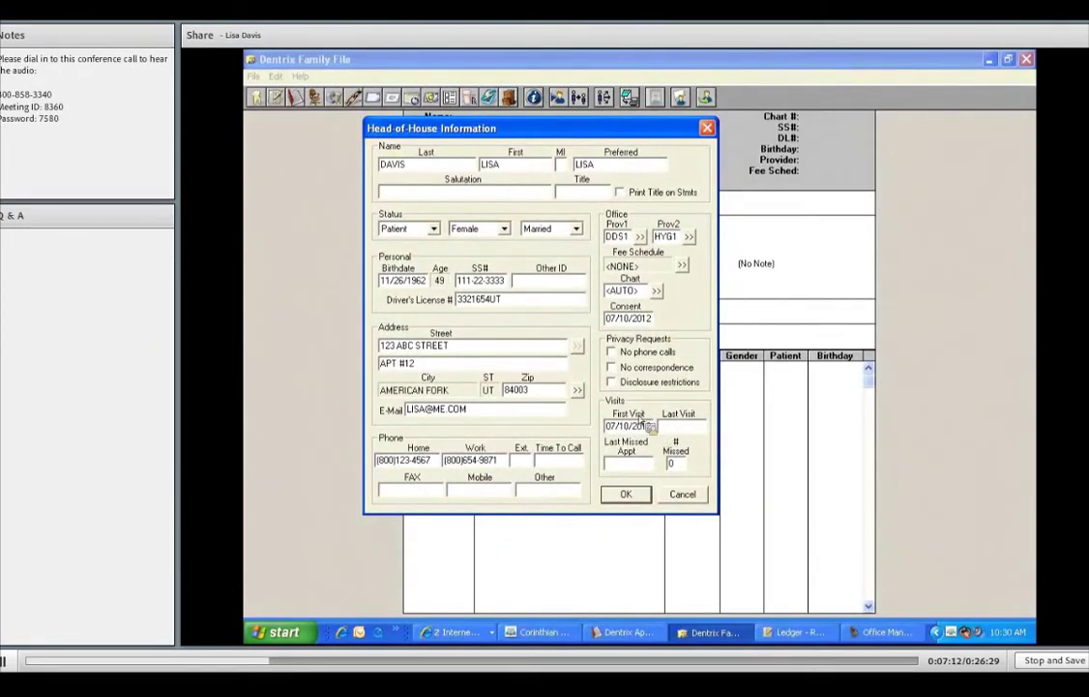
- Save the head-of-house information to the Family File
{"action": "left_click", "coordinate": [627, 494]}
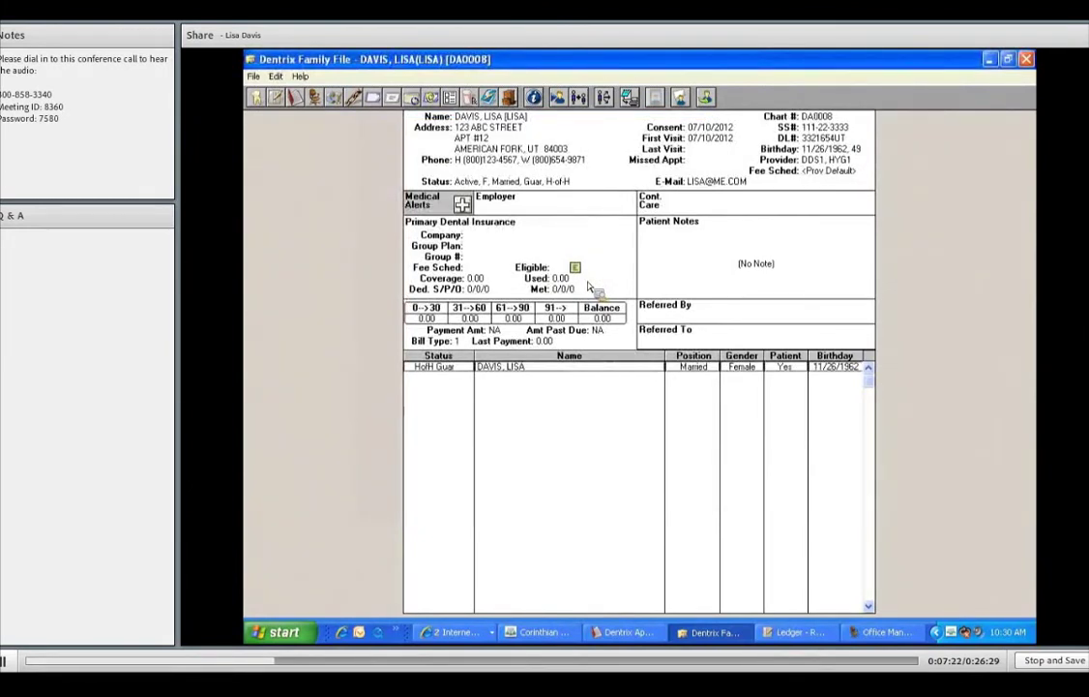
- Search for the patient by last and first name and load her Family File
{"action": "left_click", "coordinate": [570, 107]}
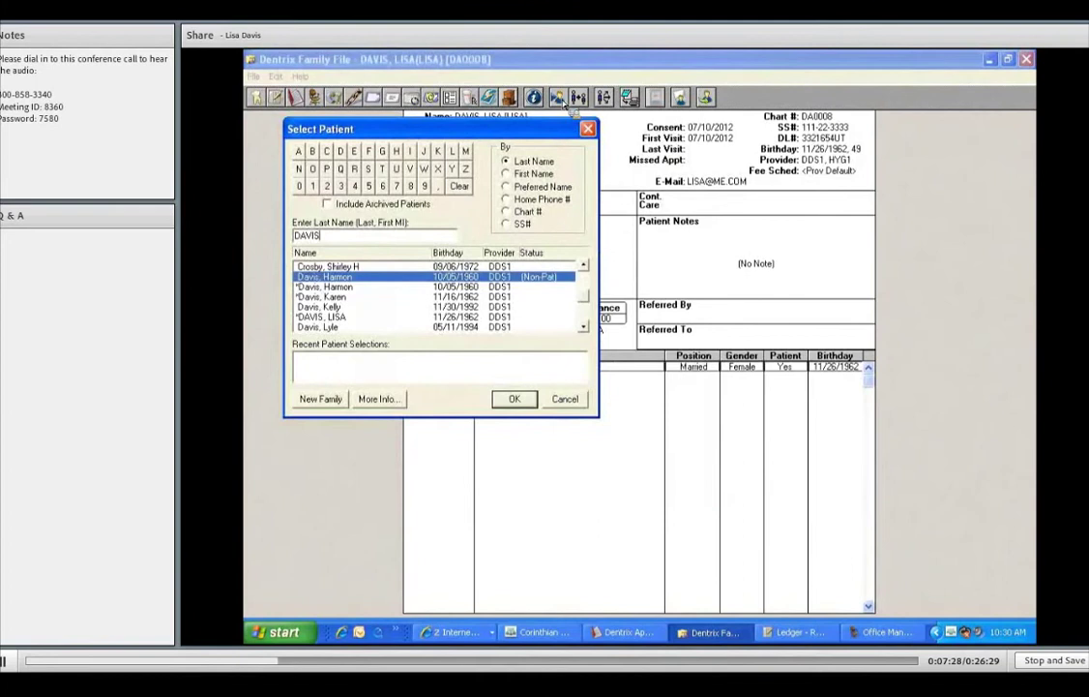
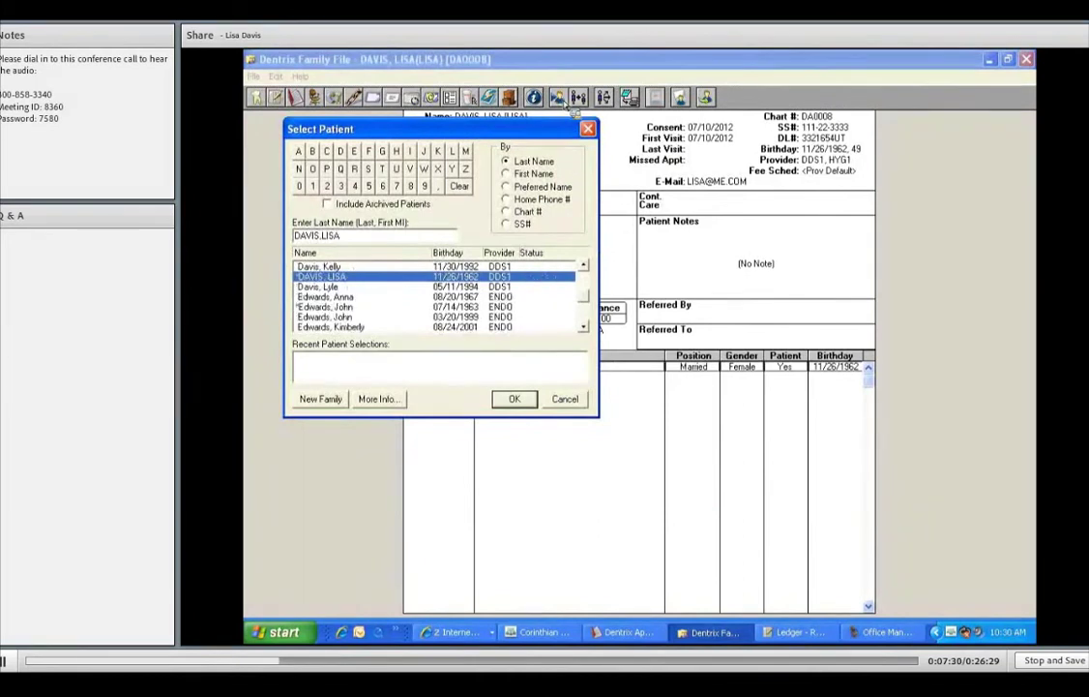
{"action": "left_click", "coordinate": [515, 398]}
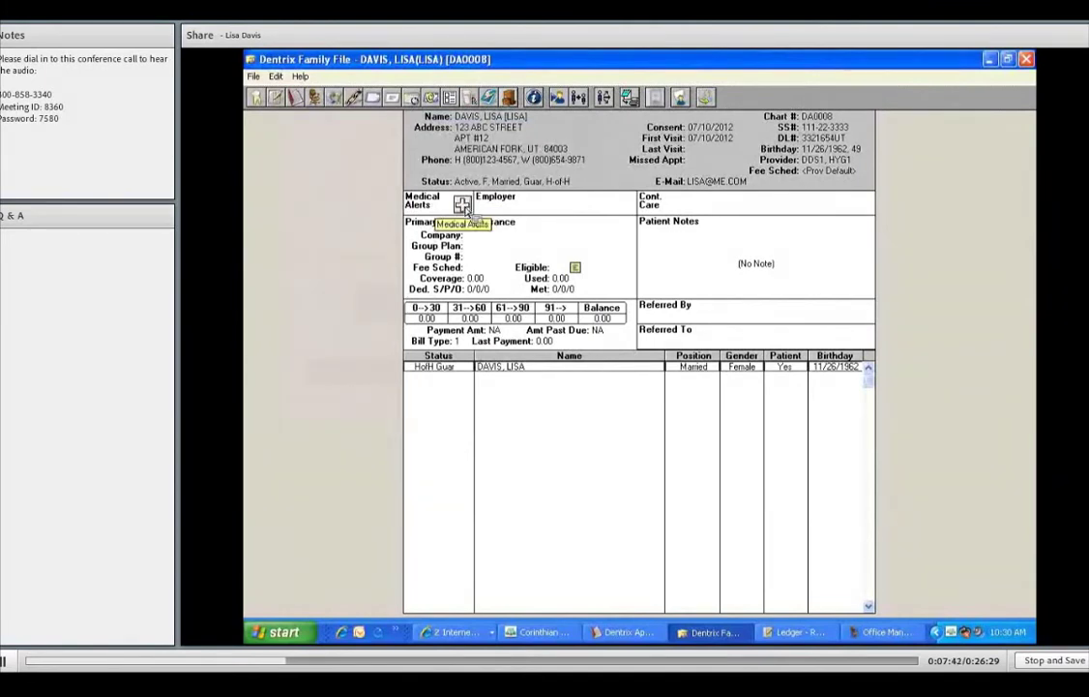
- Add the Allergy - Latex, Fainting and Other medical alerts, then close the alerts summary
{"action": "left_click", "coordinate": [463, 204]}
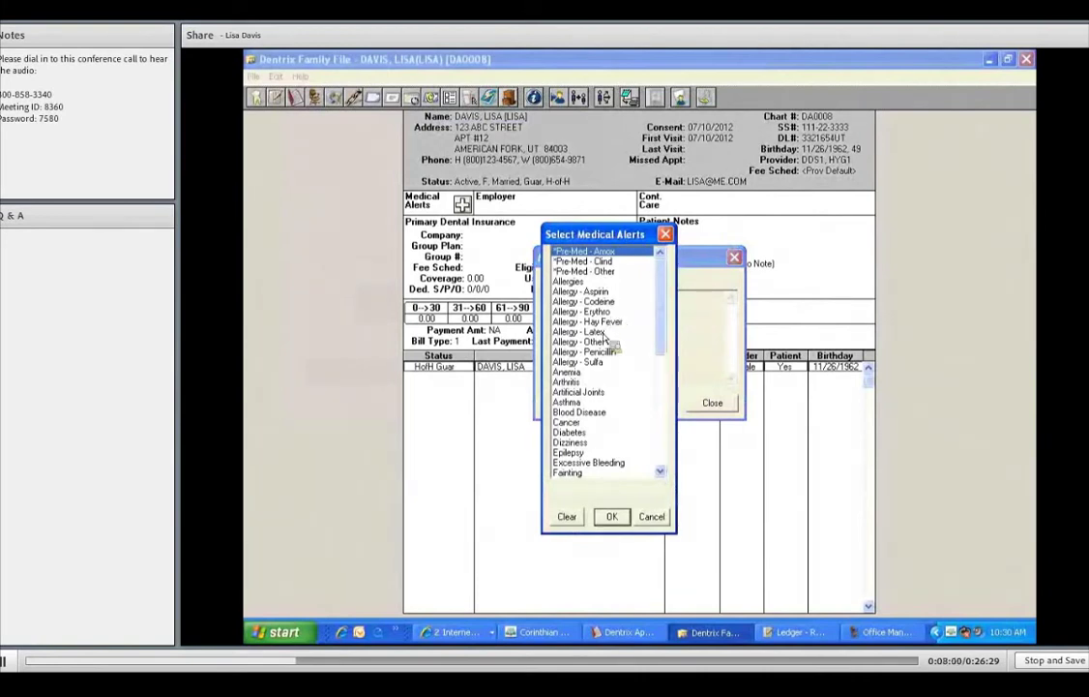
{"action": "left_click", "coordinate": [604, 333]}
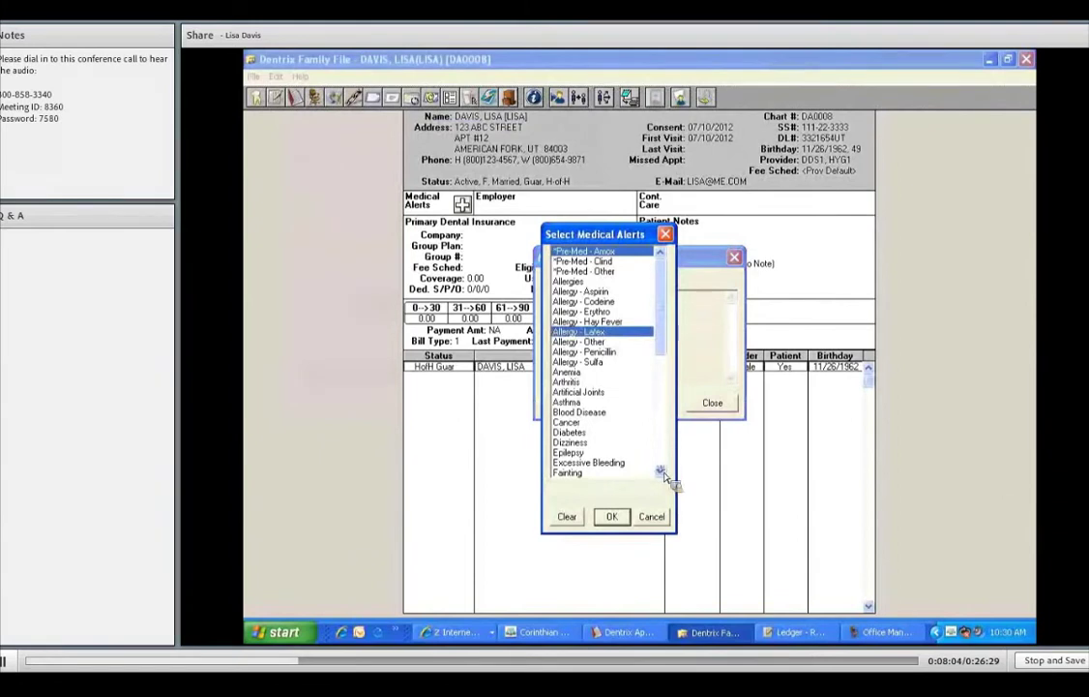
{"action": "left_click", "coordinate": [662, 473]}
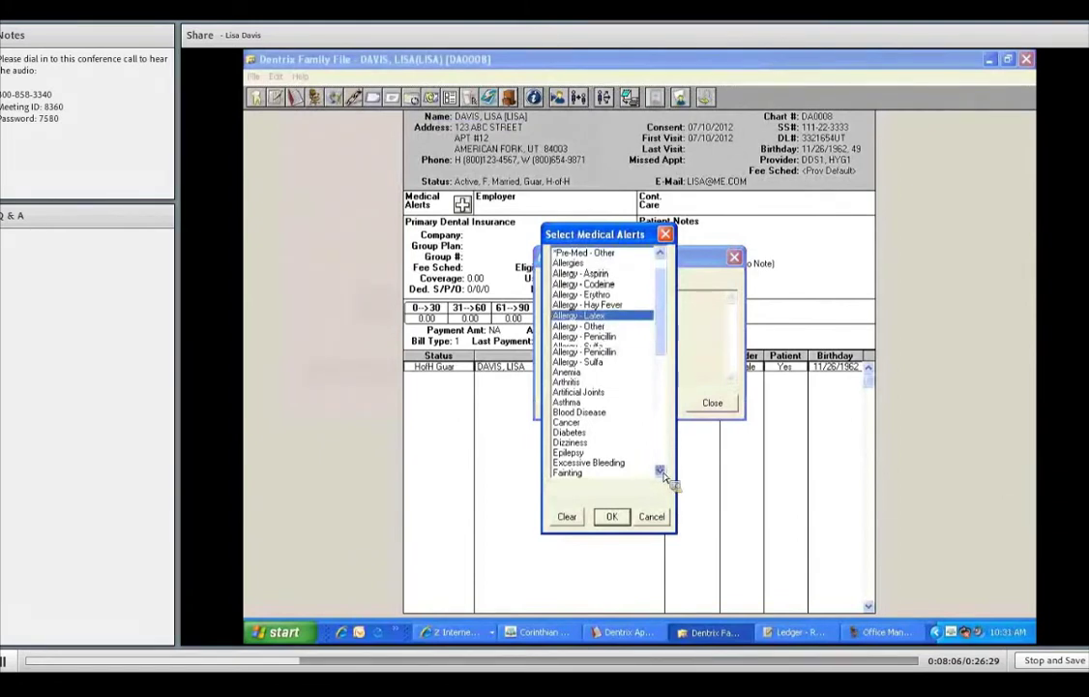
{"action": "scroll", "coordinate": [571, 424], "scroll_direction": "down", "scroll_amount": 1}
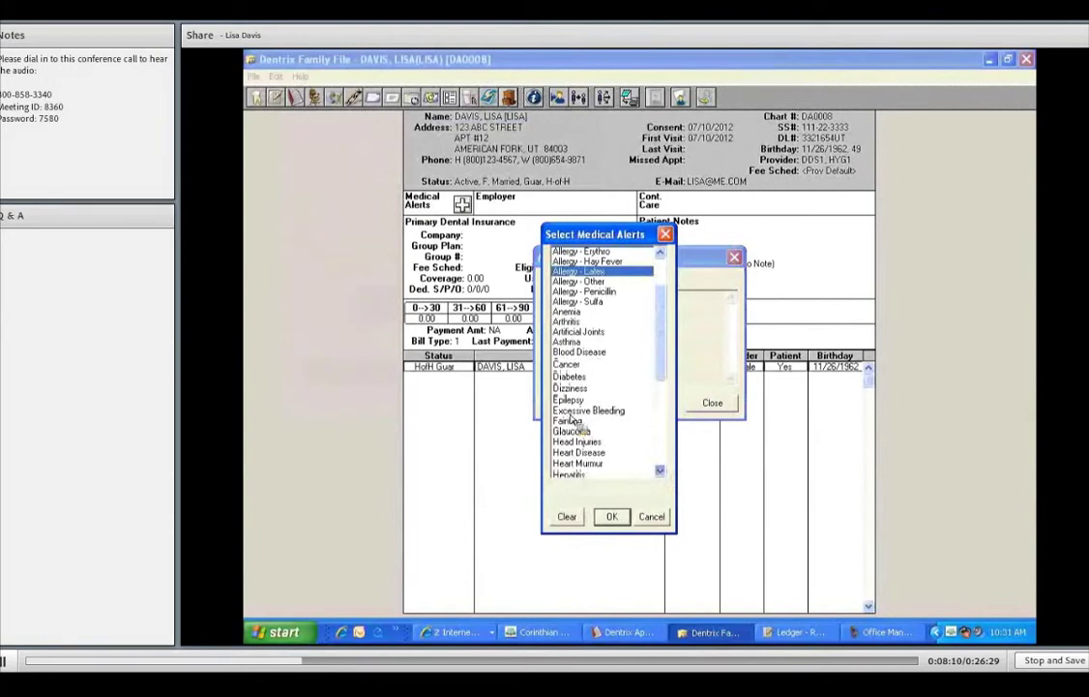
{"action": "left_click", "coordinate": [569, 421]}
{"action": "left_click_drag", "start_coordinate": [663, 343], "coordinate": [663, 424]}
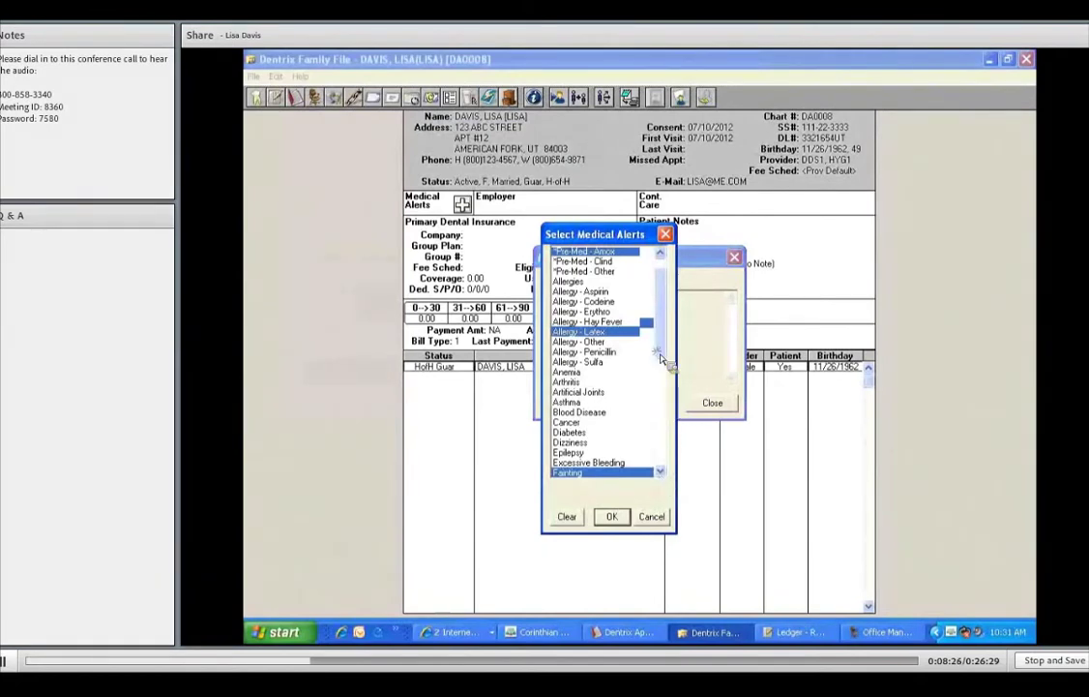
{"action": "left_click_drag", "start_coordinate": [659, 348], "coordinate": [661, 369]}
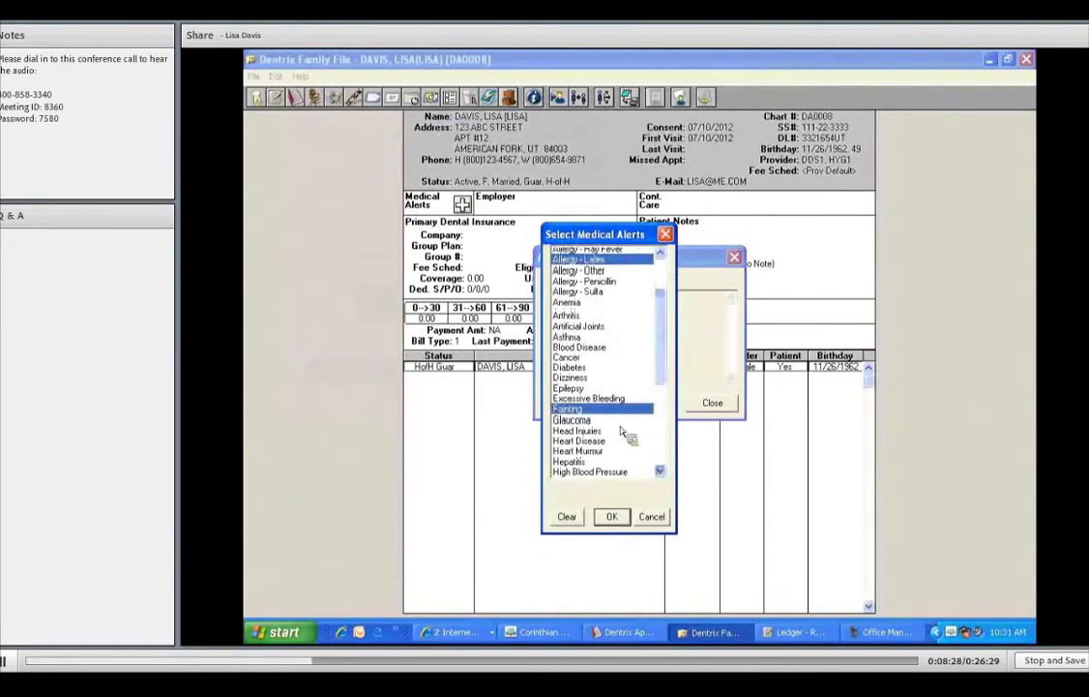
{"action": "scroll", "coordinate": [571, 463], "scroll_direction": "down", "scroll_amount": 3}
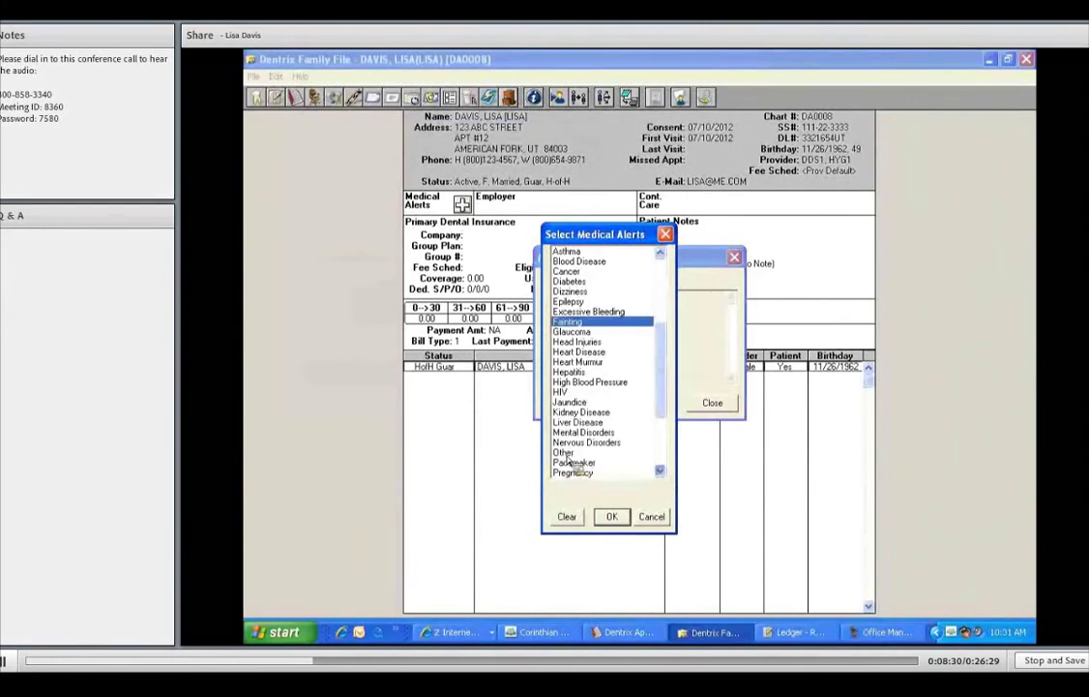
{"action": "left_click", "coordinate": [571, 454]}
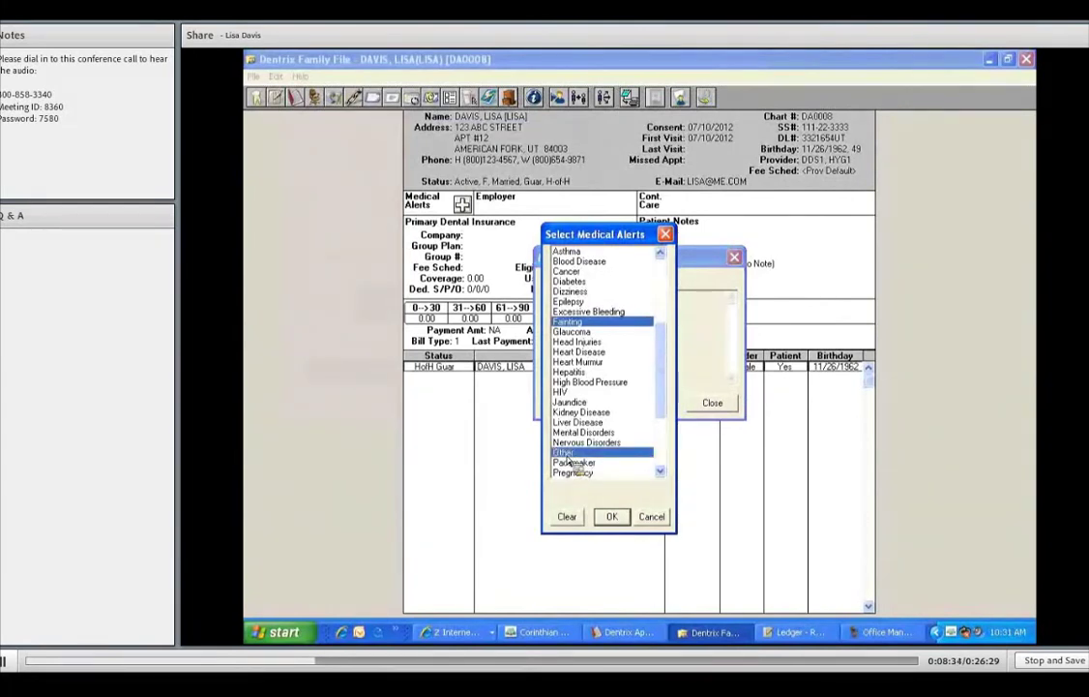
{"action": "left_click", "coordinate": [612, 518]}
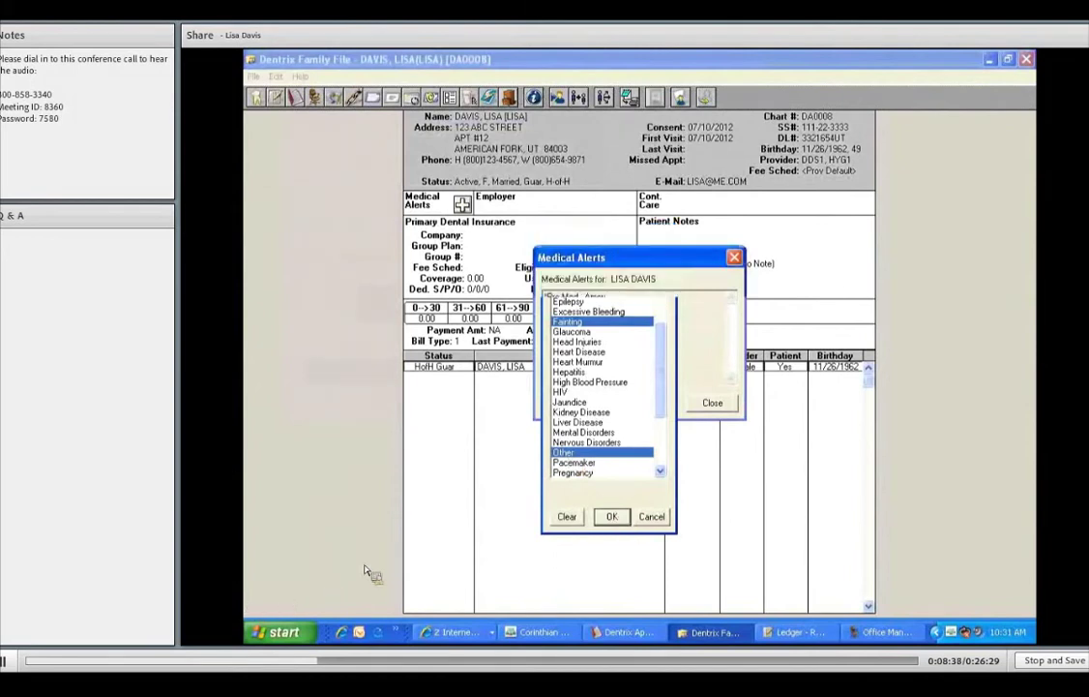
{"action": "left_click", "coordinate": [714, 403]}
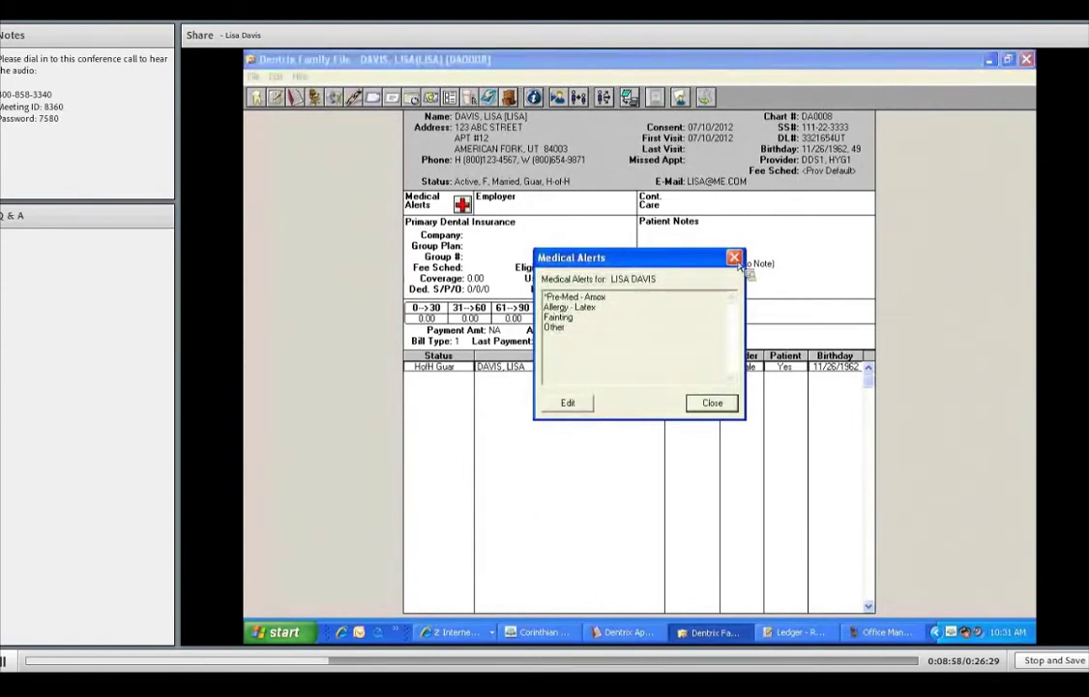
{"action": "left_click", "coordinate": [734, 257]}
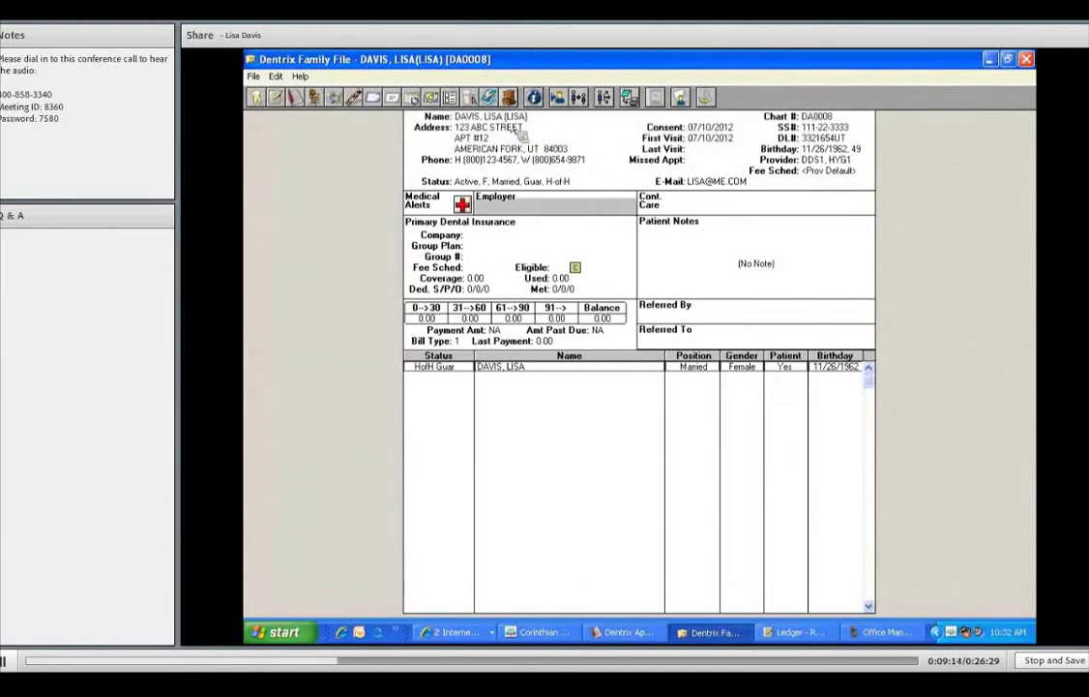
- Enter employer SMITHS with address 123456, SLC, UT 84111 and save it
{"action": "double_click", "coordinate": [565, 194]}
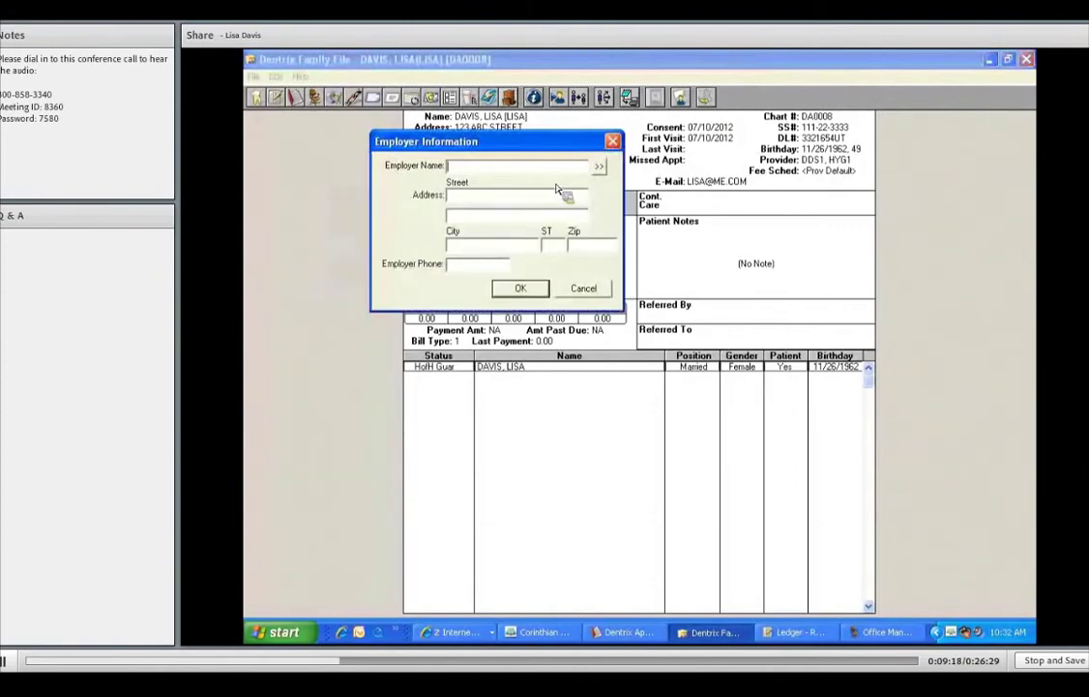
{"action": "type", "text": "SMITHS"}
{"action": "key", "text": "Tab"}
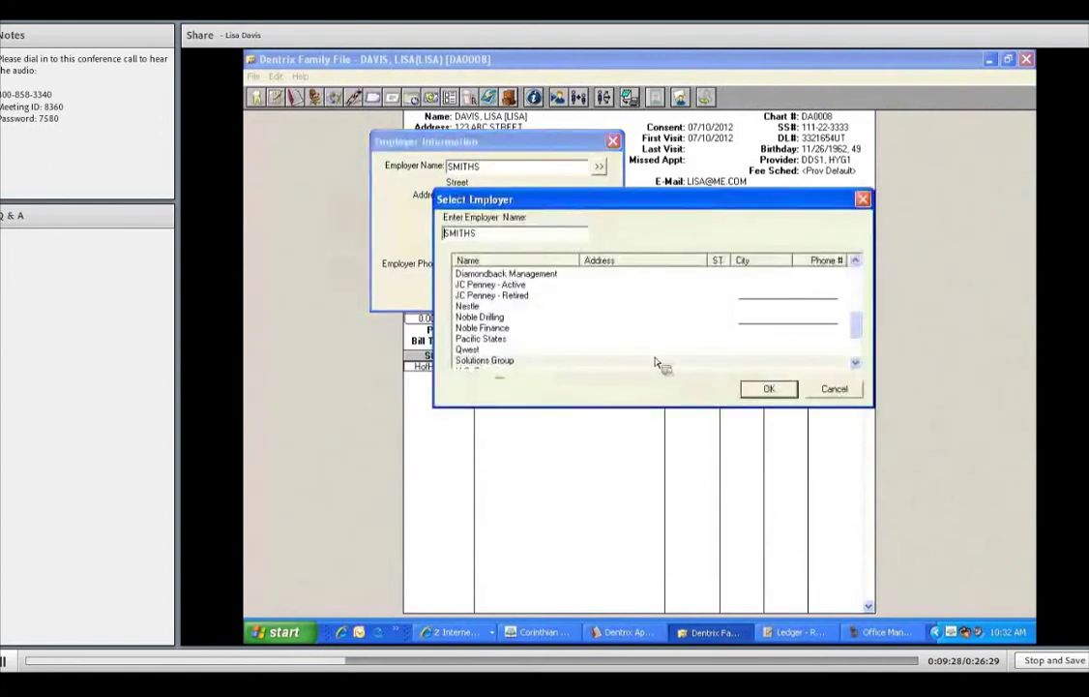
{"action": "left_click", "coordinate": [769, 388]}
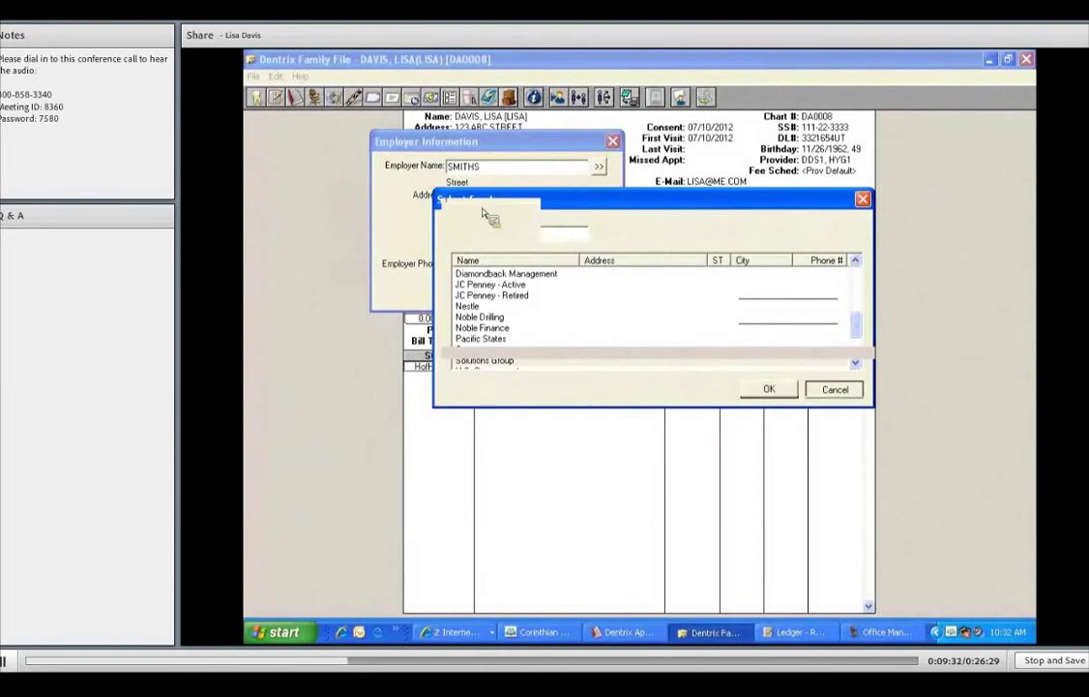
{"action": "type", "text": "123456"}
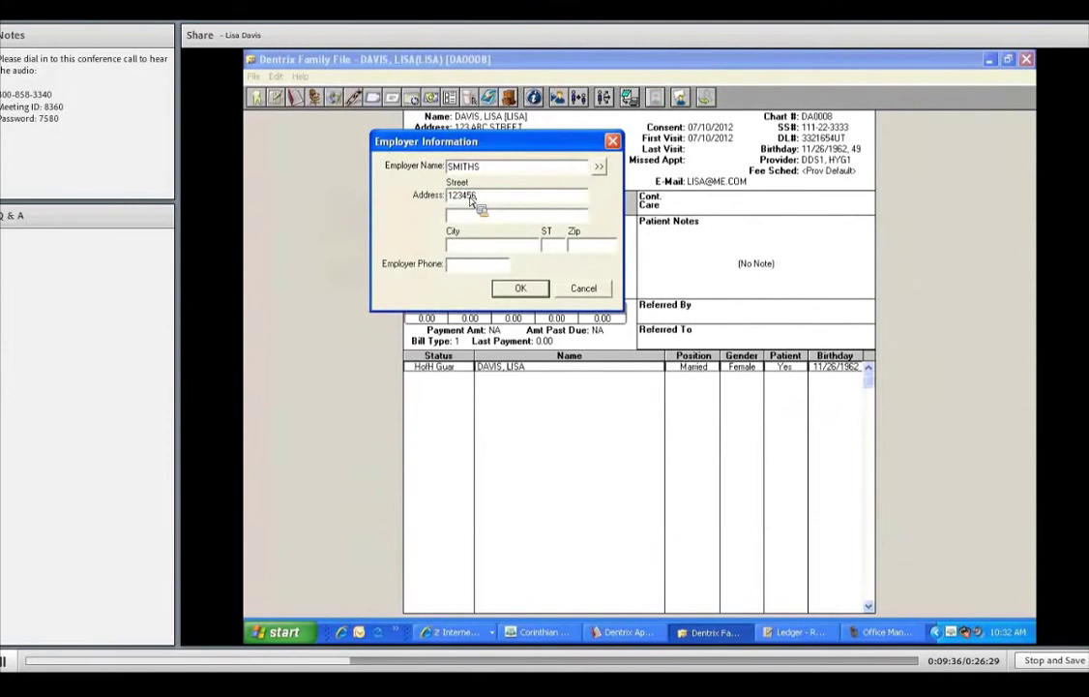
{"action": "left_click", "coordinate": [466, 247]}
{"action": "type", "text": "SLC"}
{"action": "key", "text": "Tab"}
{"action": "type", "text": "UT"}
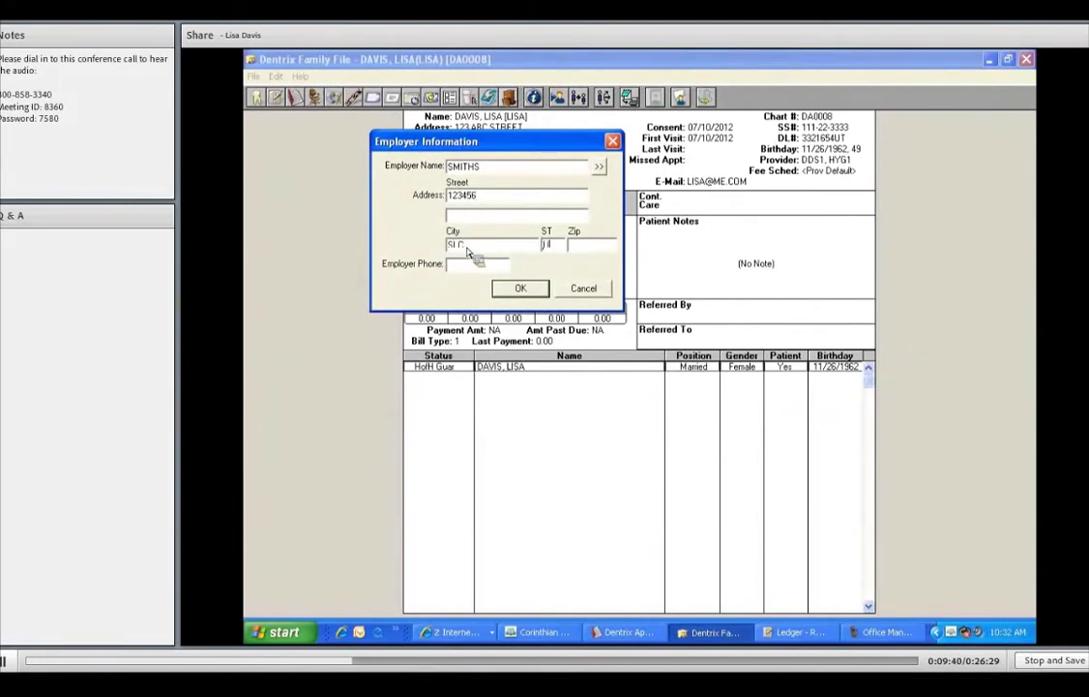
{"action": "key", "text": "Tab"}
{"action": "type", "text": "84111"}
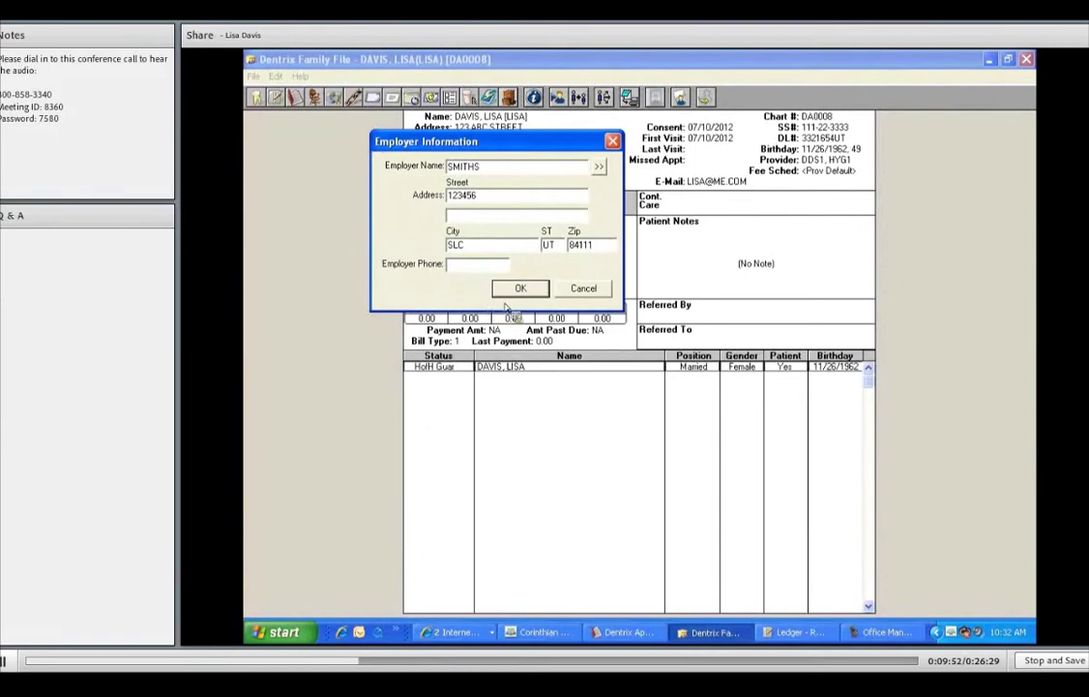
{"action": "left_click", "coordinate": [530, 293]}
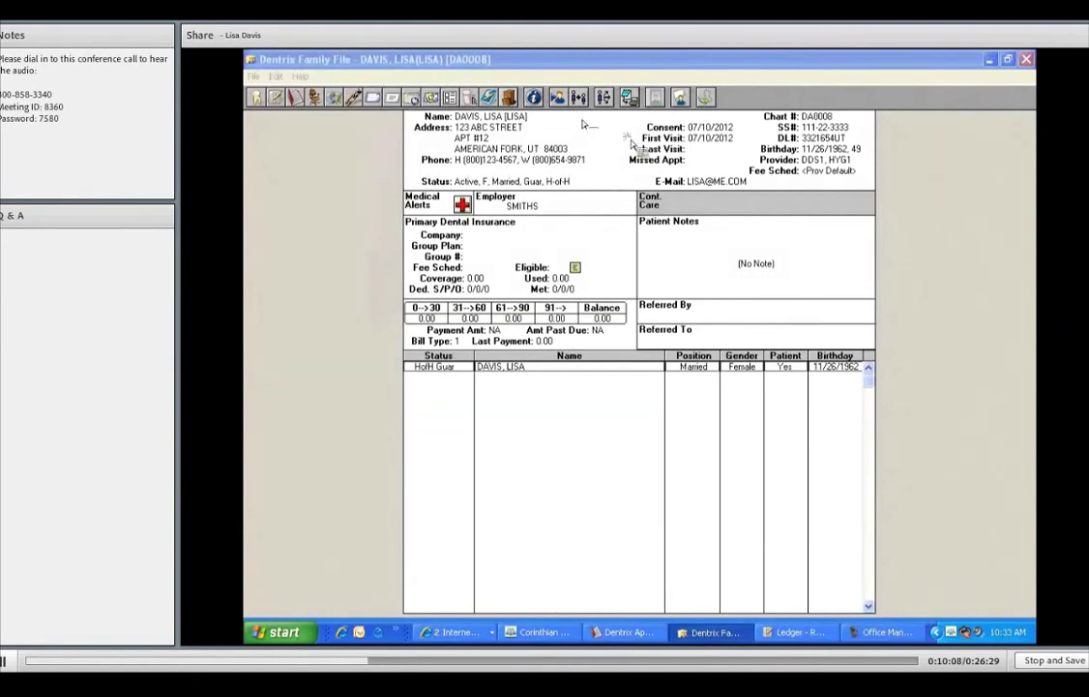
- In the Continuing Care list, browse FMX, ORTHO, PROPHY and SCREENING, then select PERIO
{"action": "double_click", "coordinate": [668, 201]}
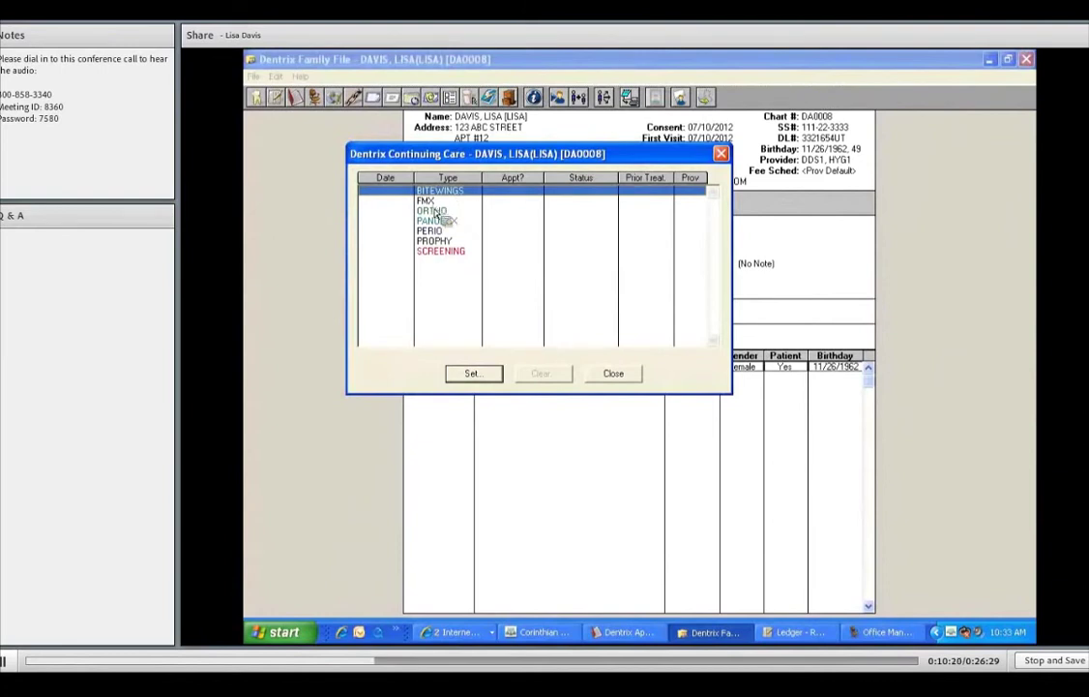
{"action": "left_click", "coordinate": [450, 200]}
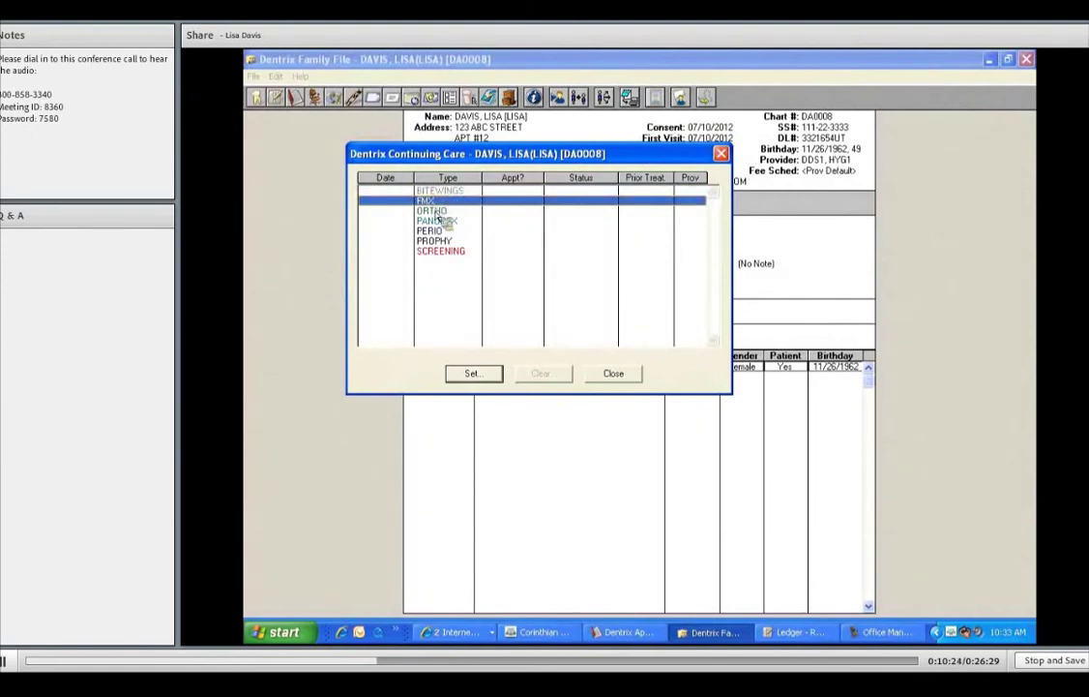
{"action": "left_click", "coordinate": [435, 211]}
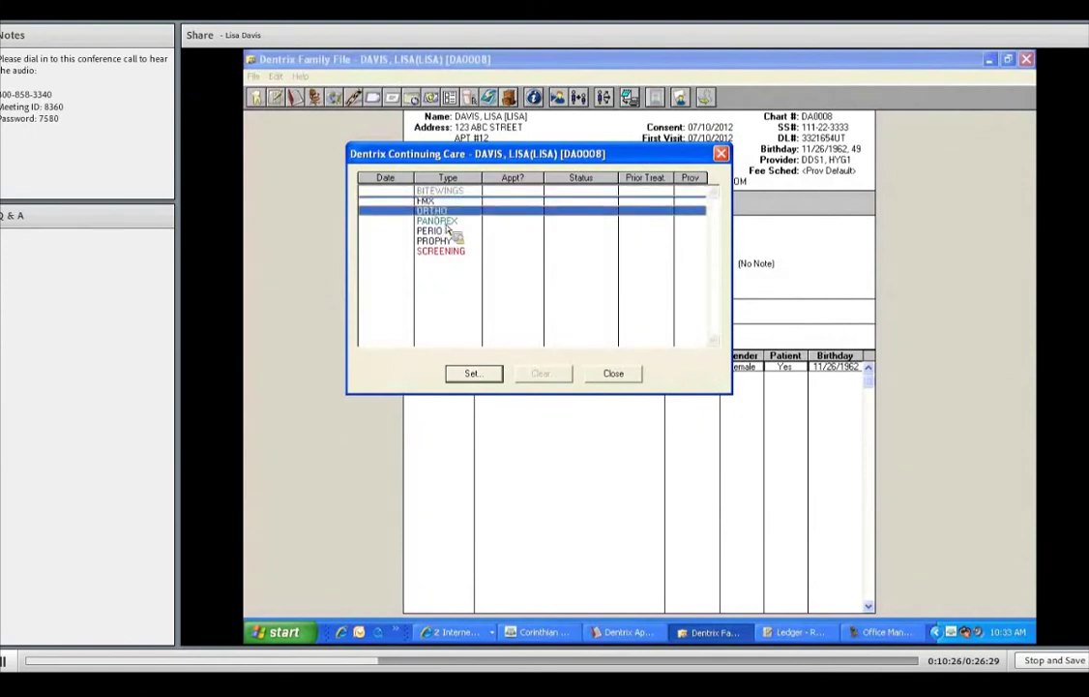
{"action": "left_click", "coordinate": [452, 241]}
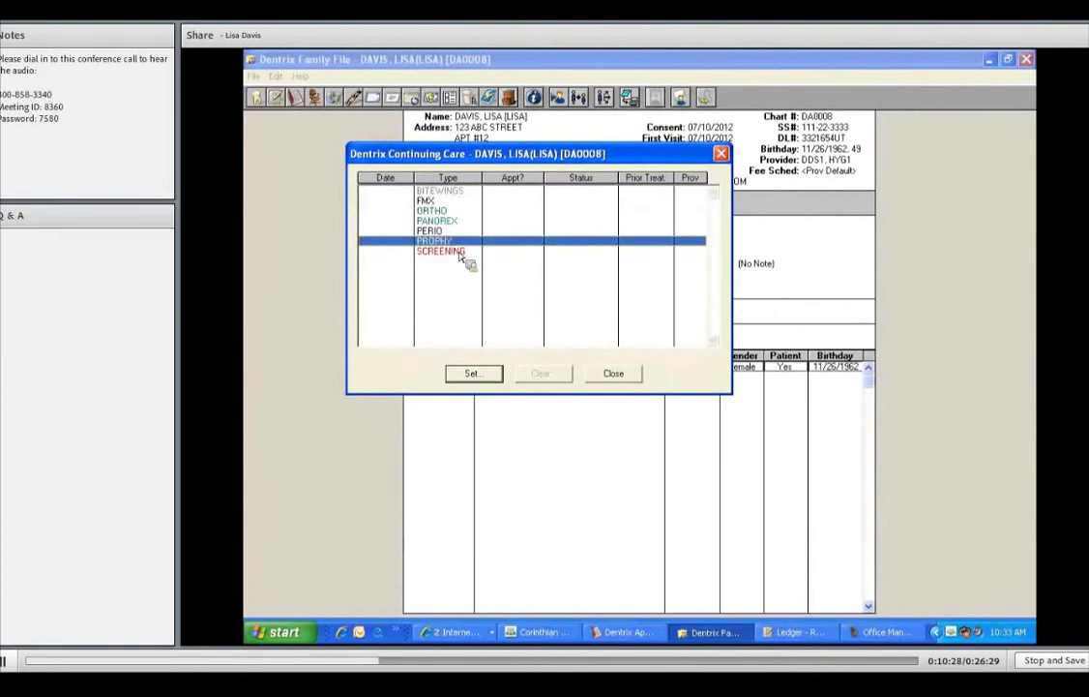
{"action": "left_click", "coordinate": [461, 252]}
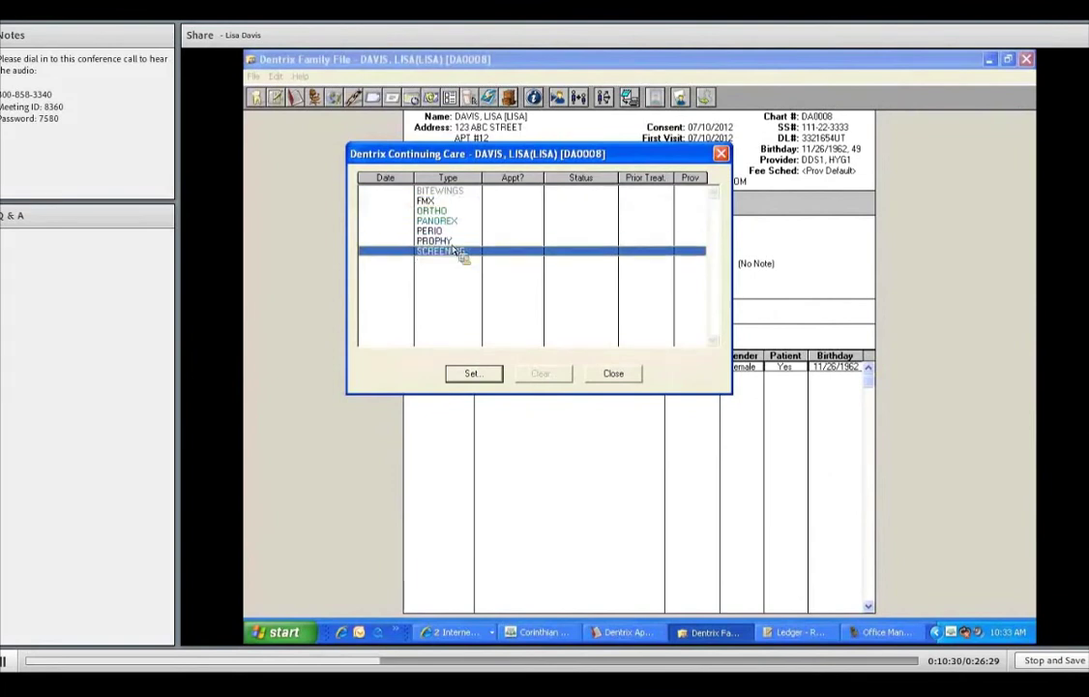
{"action": "left_click", "coordinate": [460, 232]}
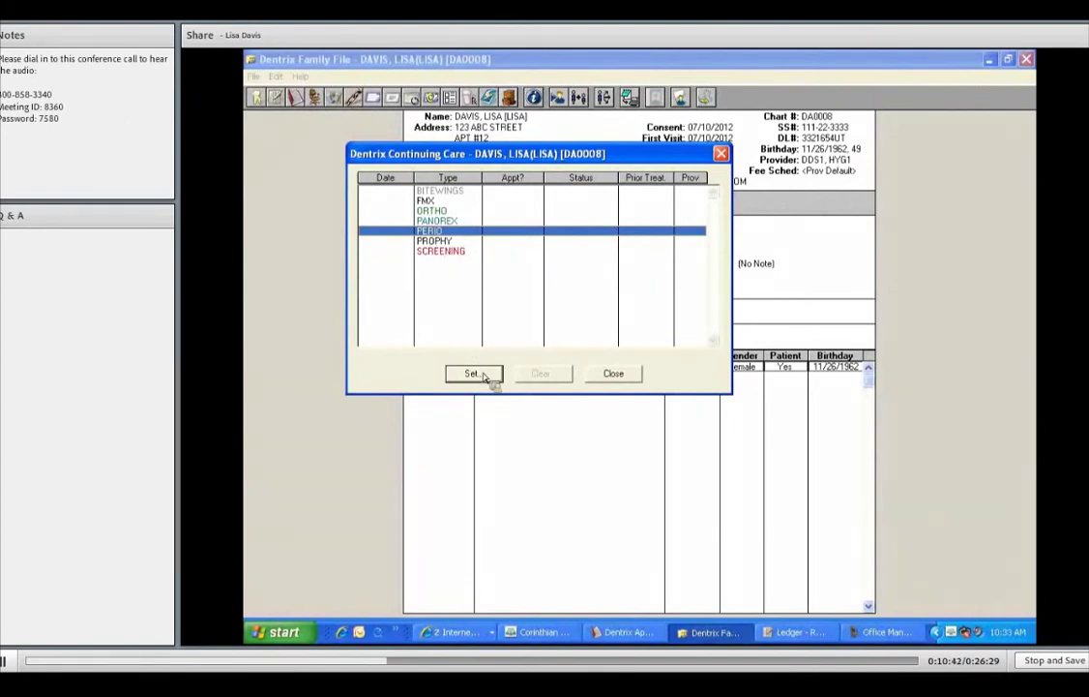
- Set PERIO continuing care due 10/11/2012 from an interval, then move down to PROPHY
{"action": "double_click", "coordinate": [496, 232]}
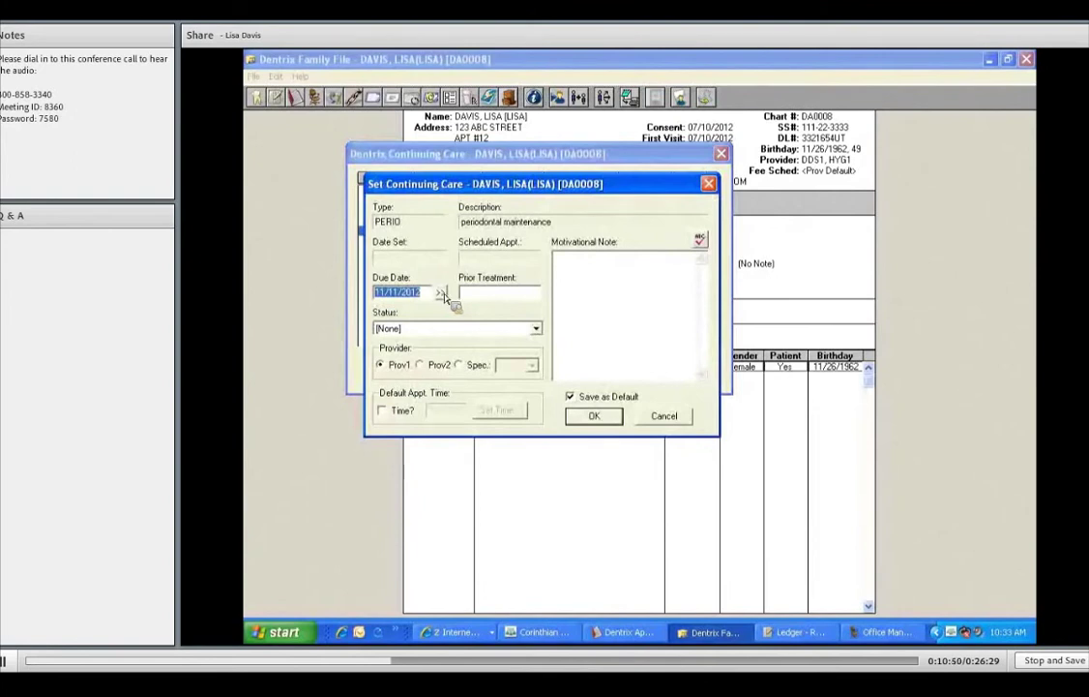
{"action": "left_click", "coordinate": [441, 292]}
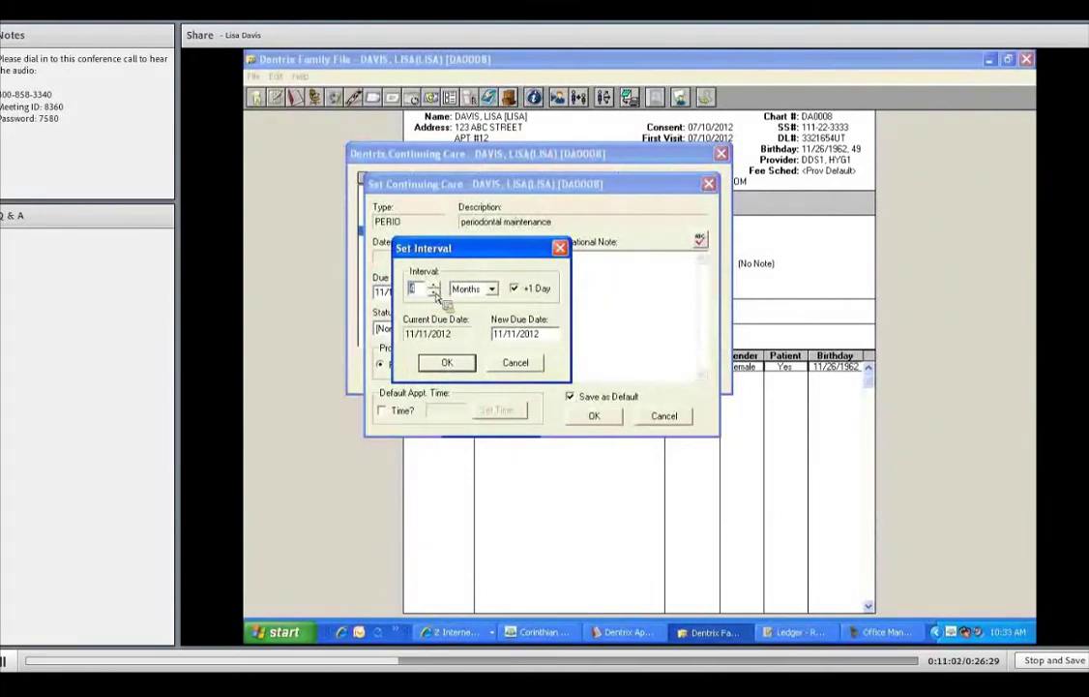
{"action": "left_click", "coordinate": [514, 288]}
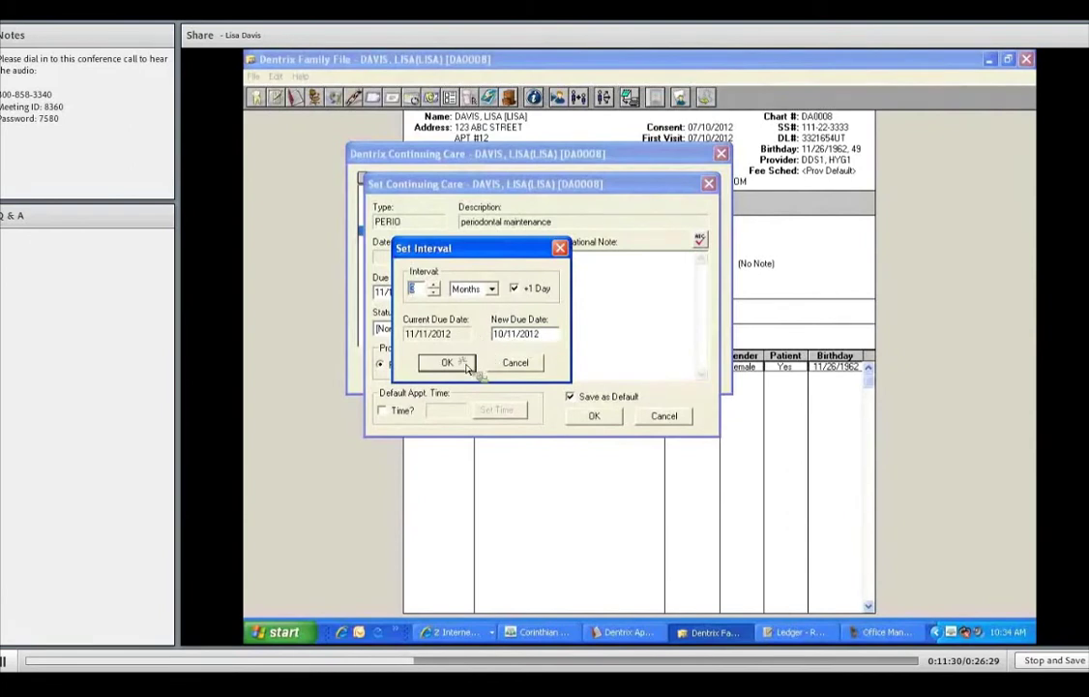
{"action": "key", "text": "Return"}
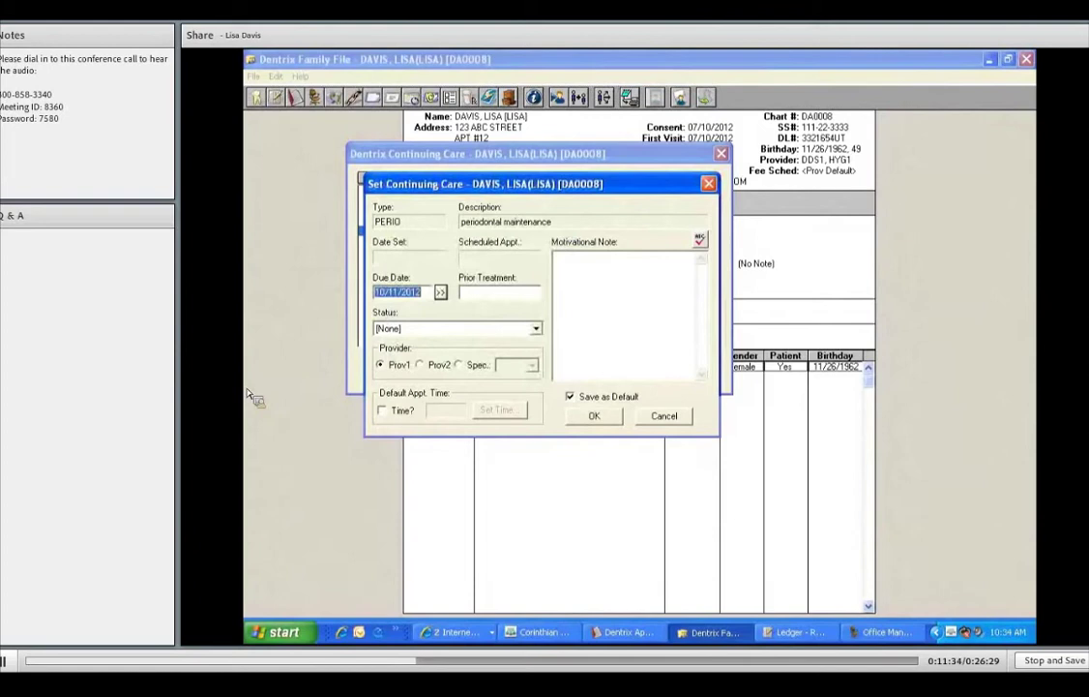
{"action": "key", "text": "Return"}
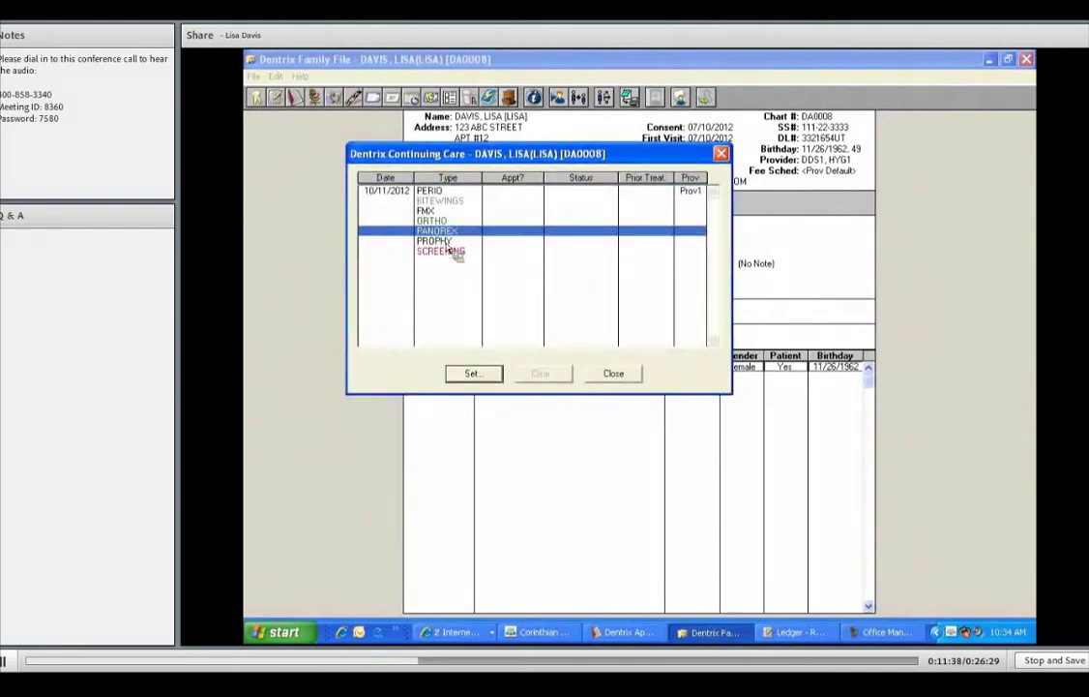
{"action": "key", "text": "Down"}
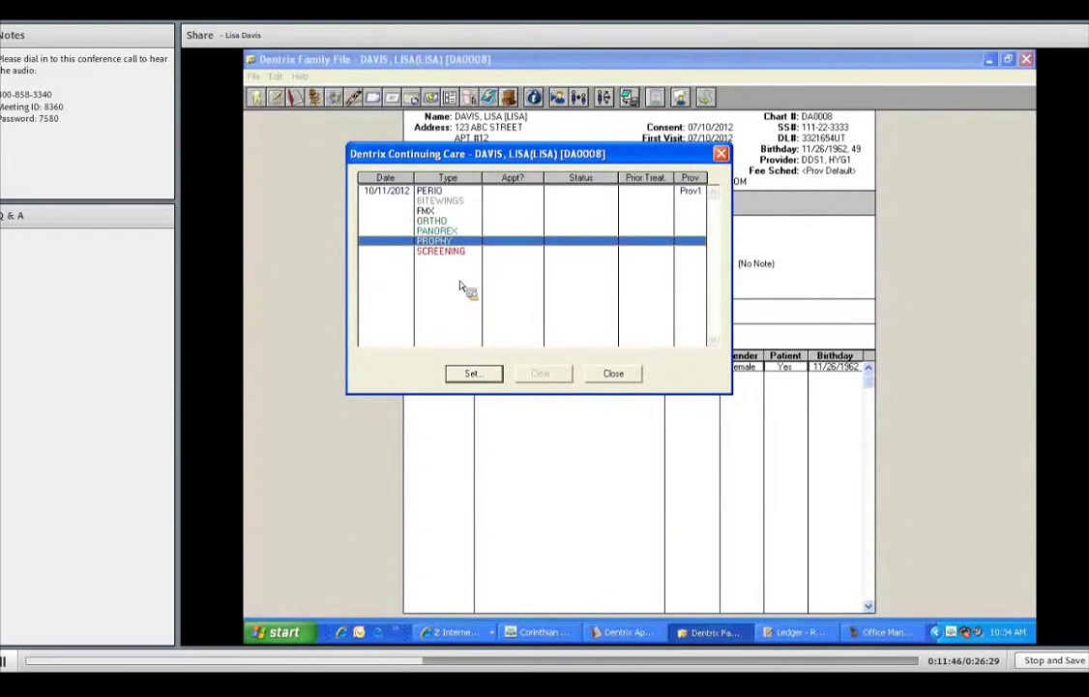
- Set PROPHY due date to 01/11/2013 using a 3-month interval and close Continuing Care
{"action": "left_click", "coordinate": [486, 380]}
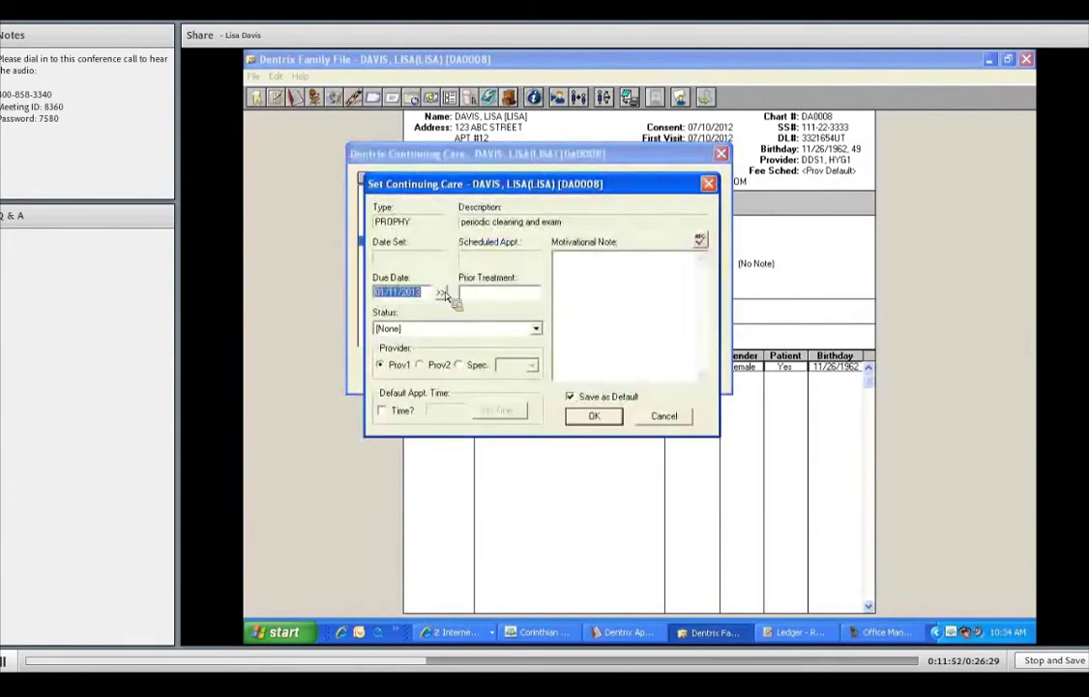
{"action": "left_click", "coordinate": [440, 292]}
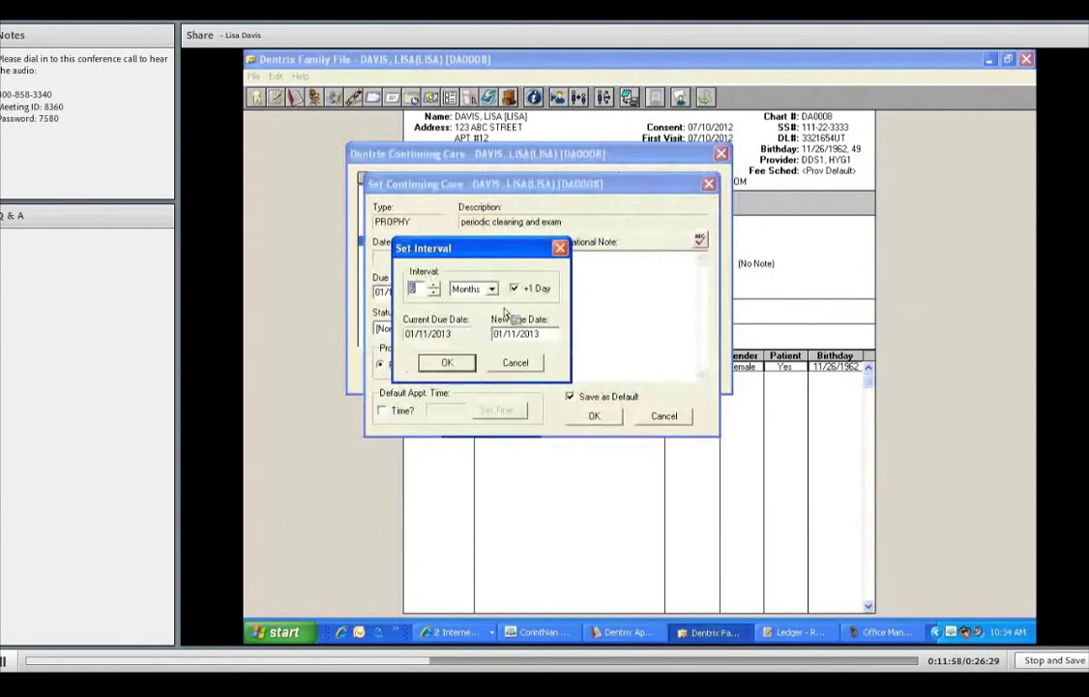
{"action": "left_click", "coordinate": [448, 366]}
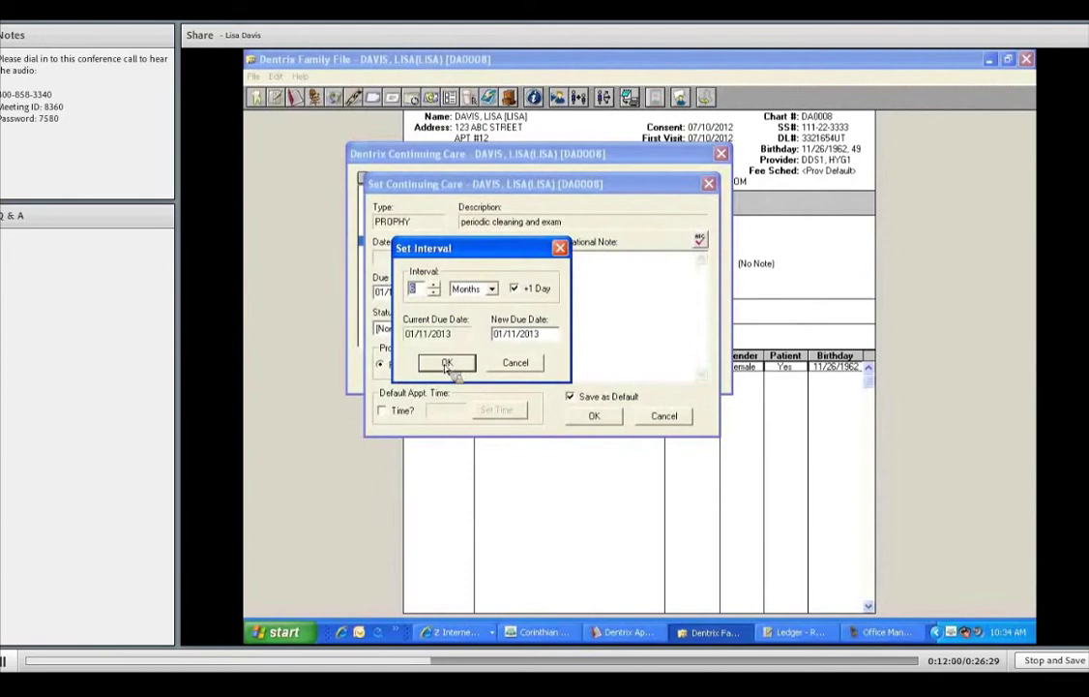
{"action": "left_click", "coordinate": [570, 416]}
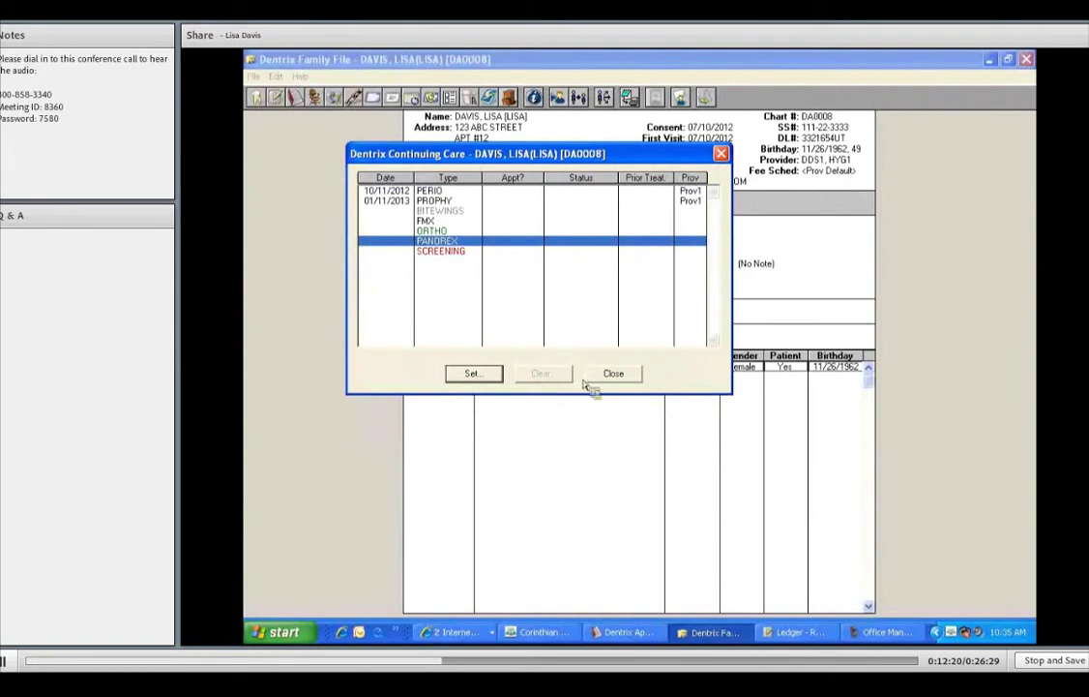
{"action": "left_click", "coordinate": [619, 373]}
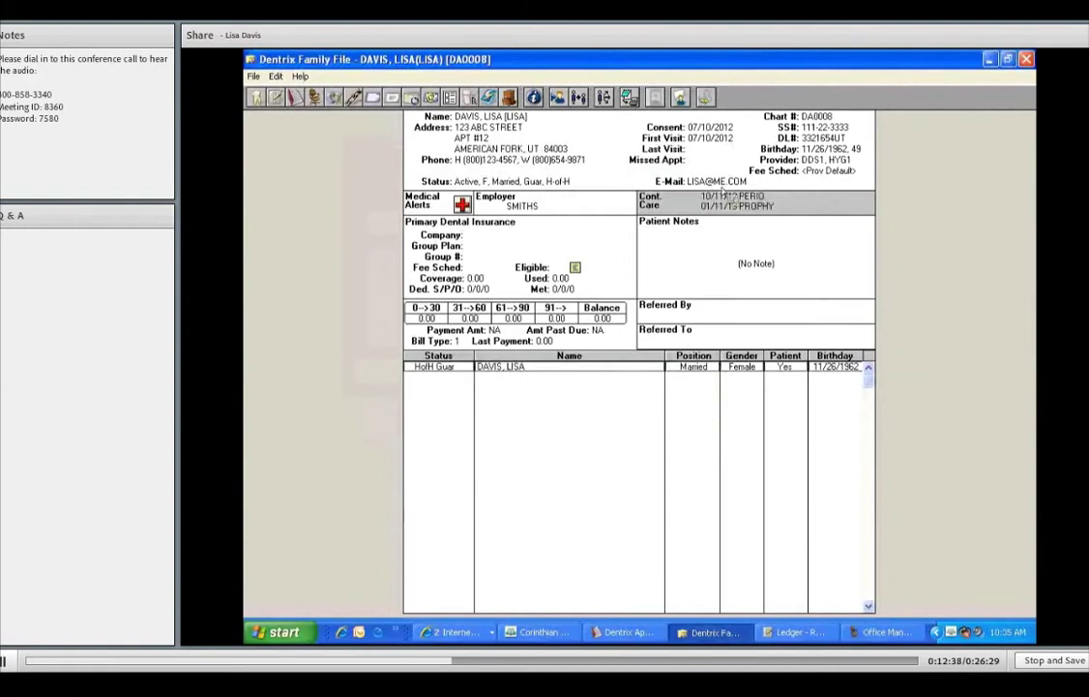
- Add PANOREX continuing care with a 2-year interval, due 07/11/2016
{"action": "double_click", "coordinate": [782, 207]}
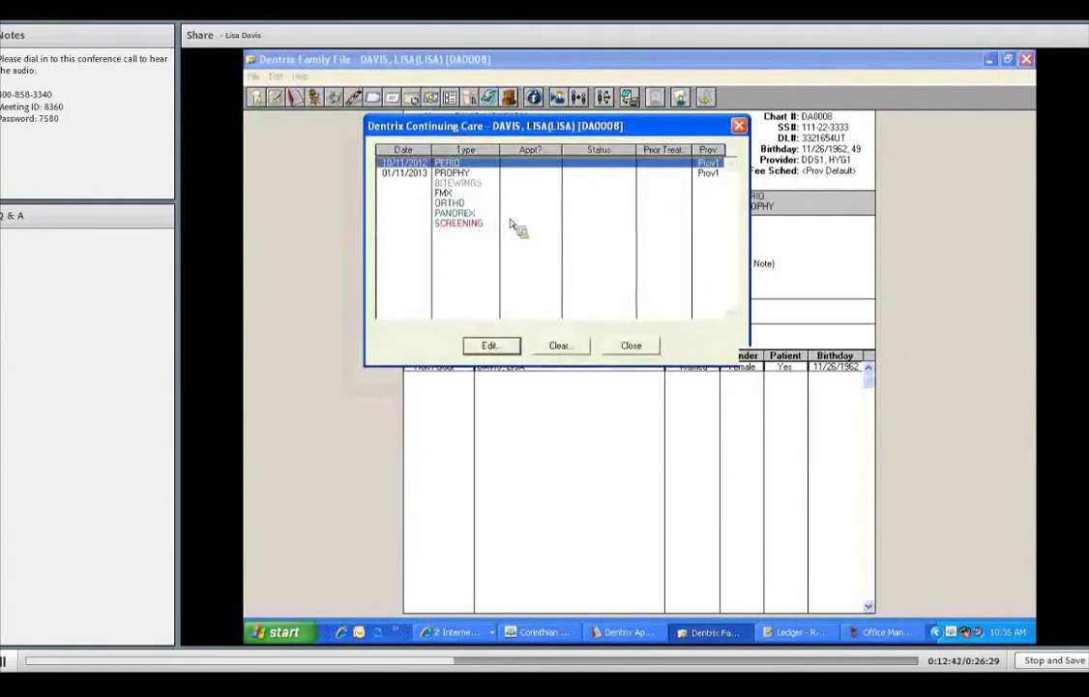
{"action": "left_click", "coordinate": [519, 212]}
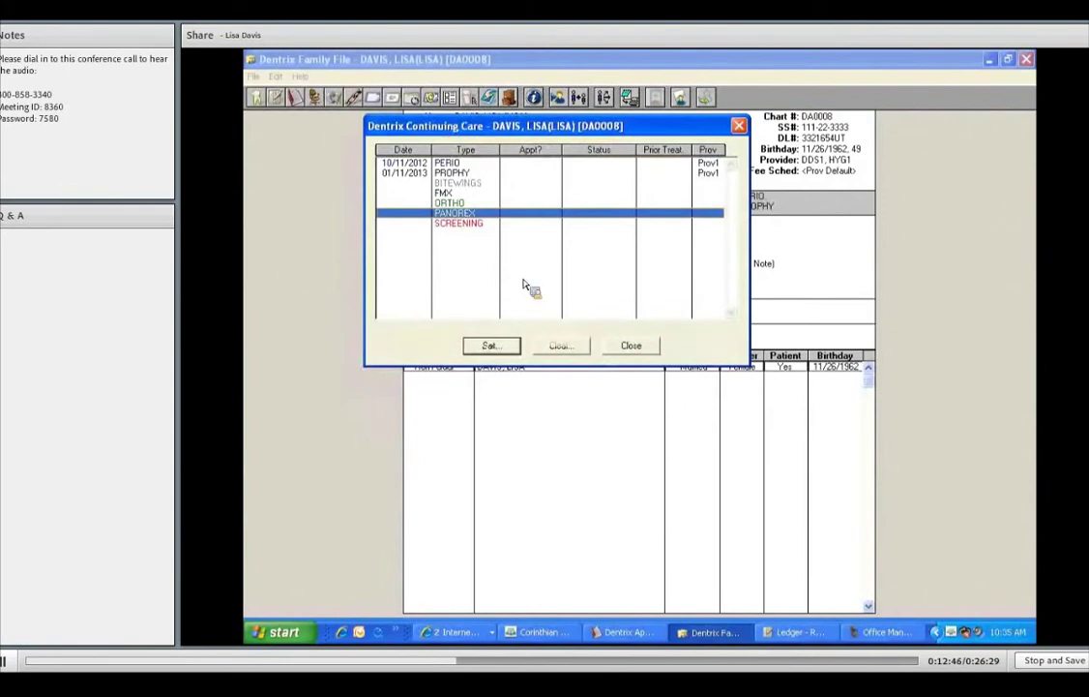
{"action": "left_click", "coordinate": [498, 346]}
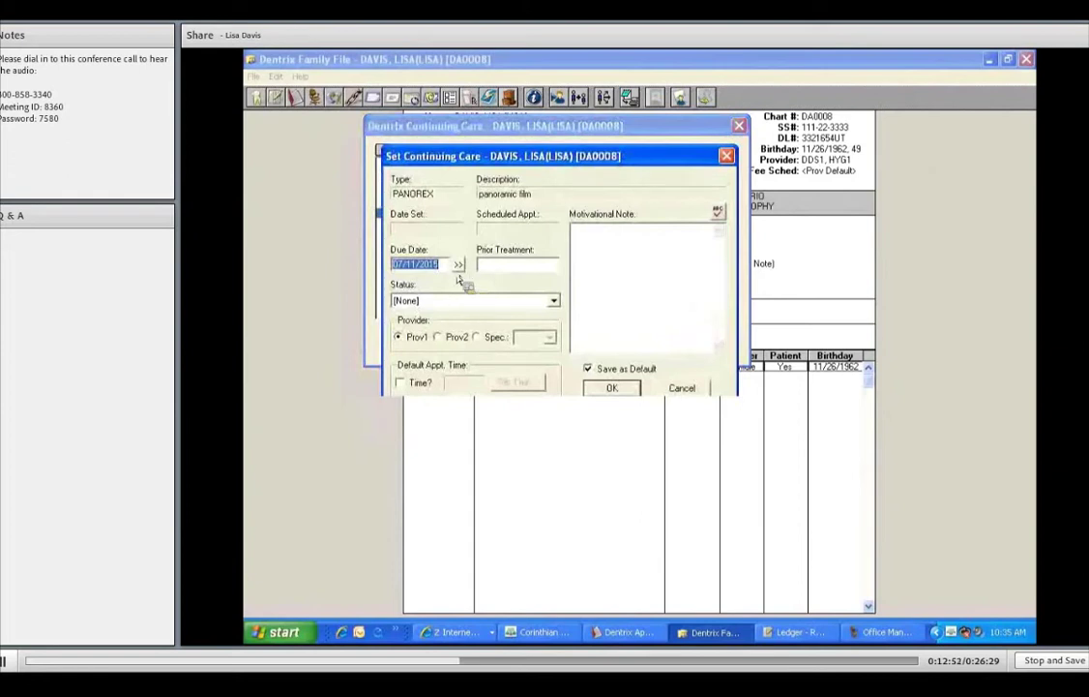
{"action": "left_click", "coordinate": [457, 263]}
{"action": "left_click", "coordinate": [452, 259]}
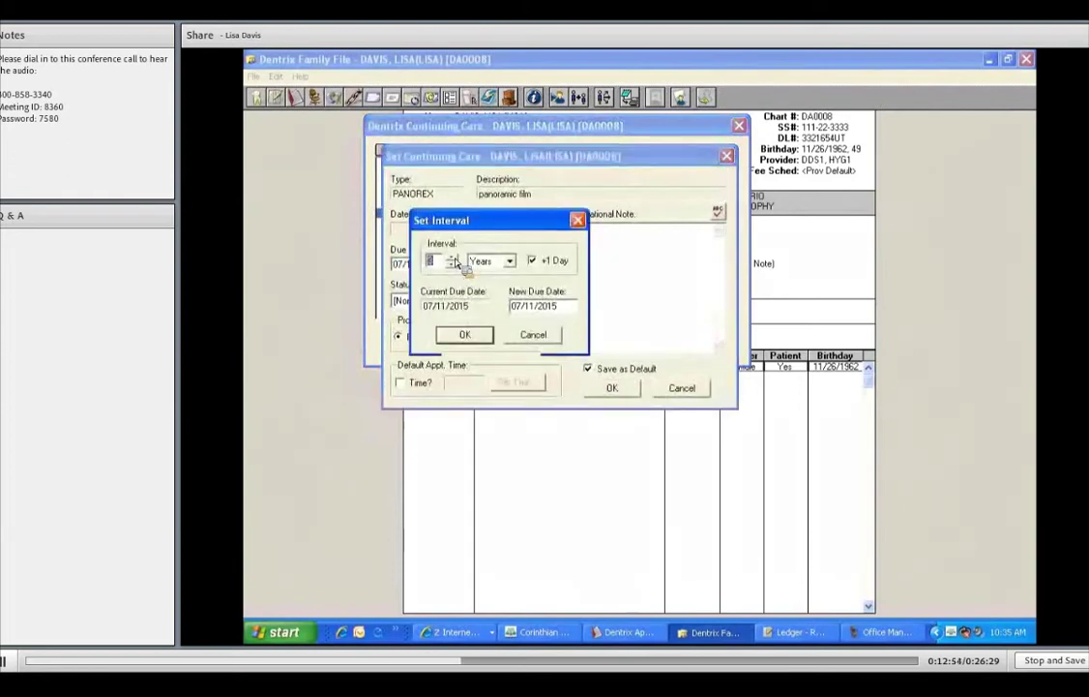
{"action": "left_click", "coordinate": [467, 334]}
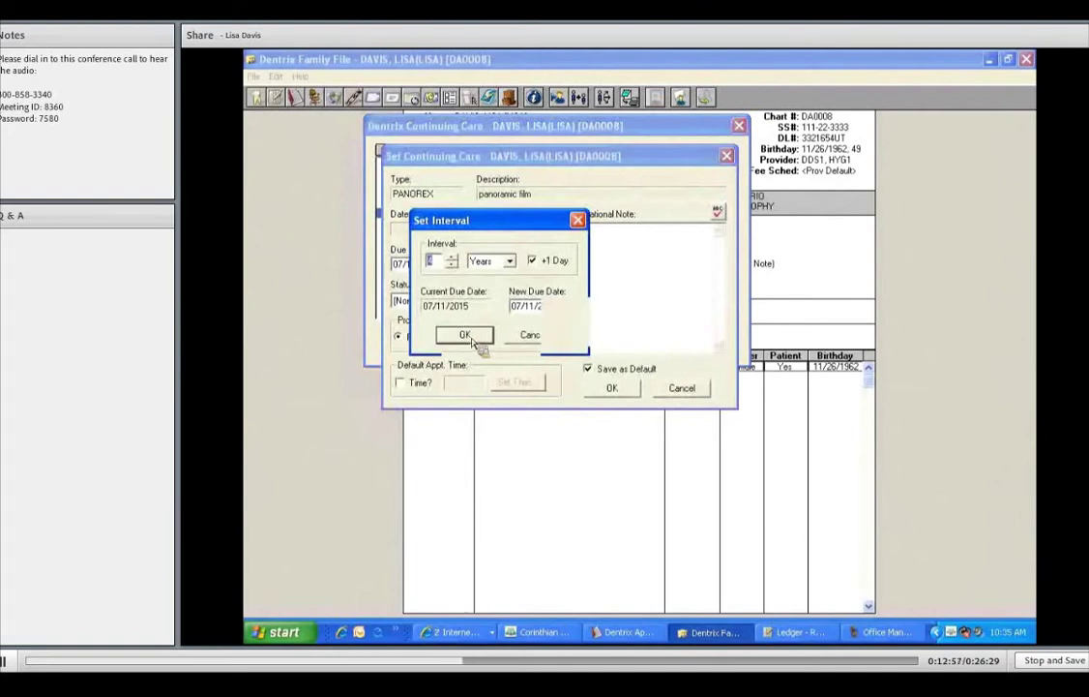
{"action": "left_click", "coordinate": [625, 392]}
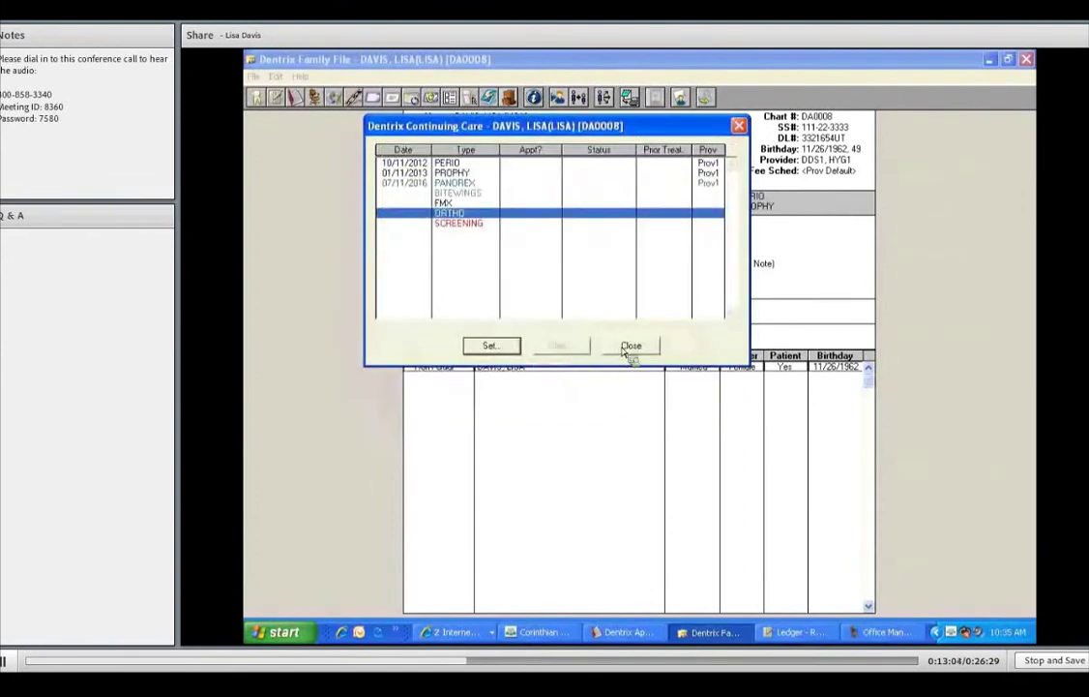
- Close the Continuing Care list with Esc
{"action": "key", "text": "Escape"}
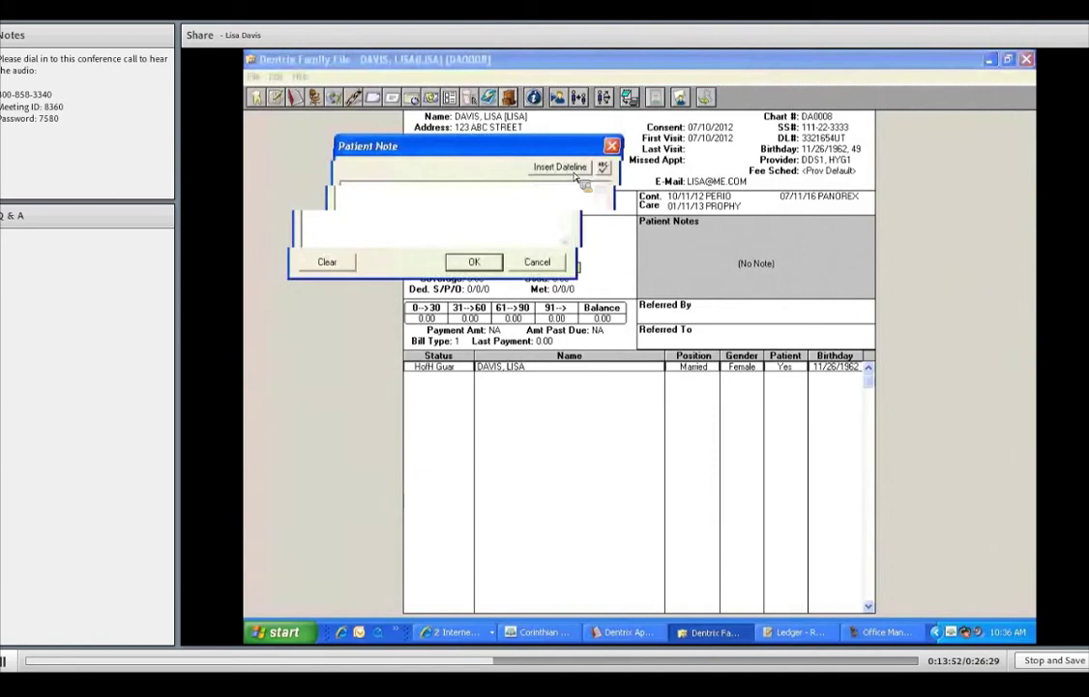
- Save dated notes 'Is the Dr's best griend!' and 'Will be out of town for a months in Hawaii'
{"action": "left_click", "coordinate": [575, 175]}
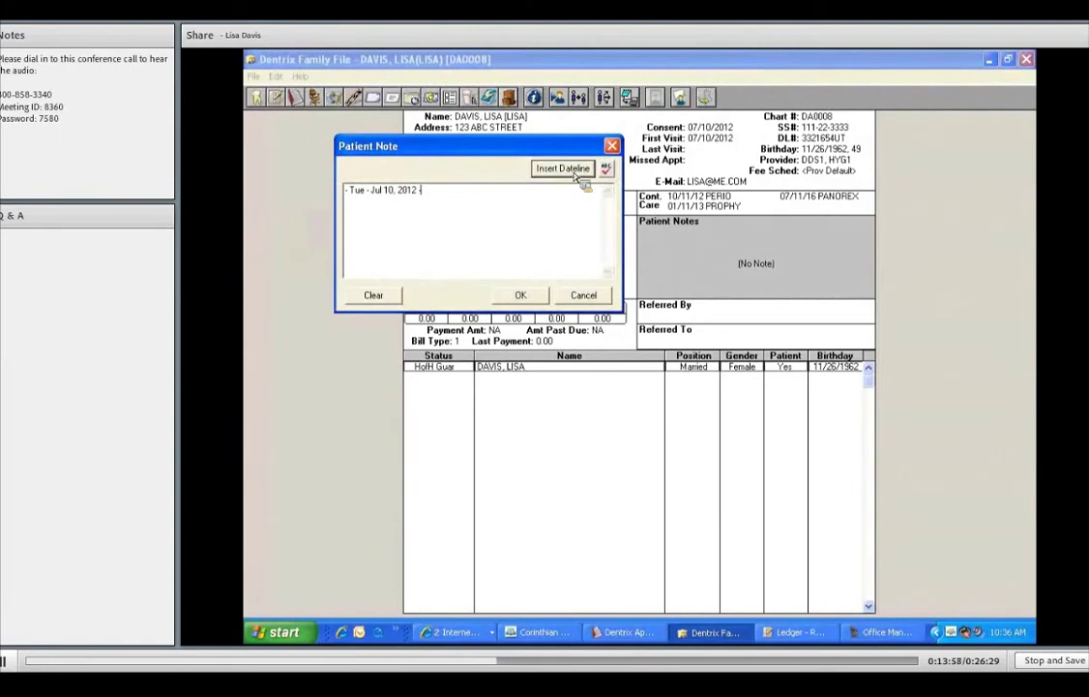
{"action": "type", "text": "Is the Dr's best g"}
{"action": "type", "text": "riend!"}
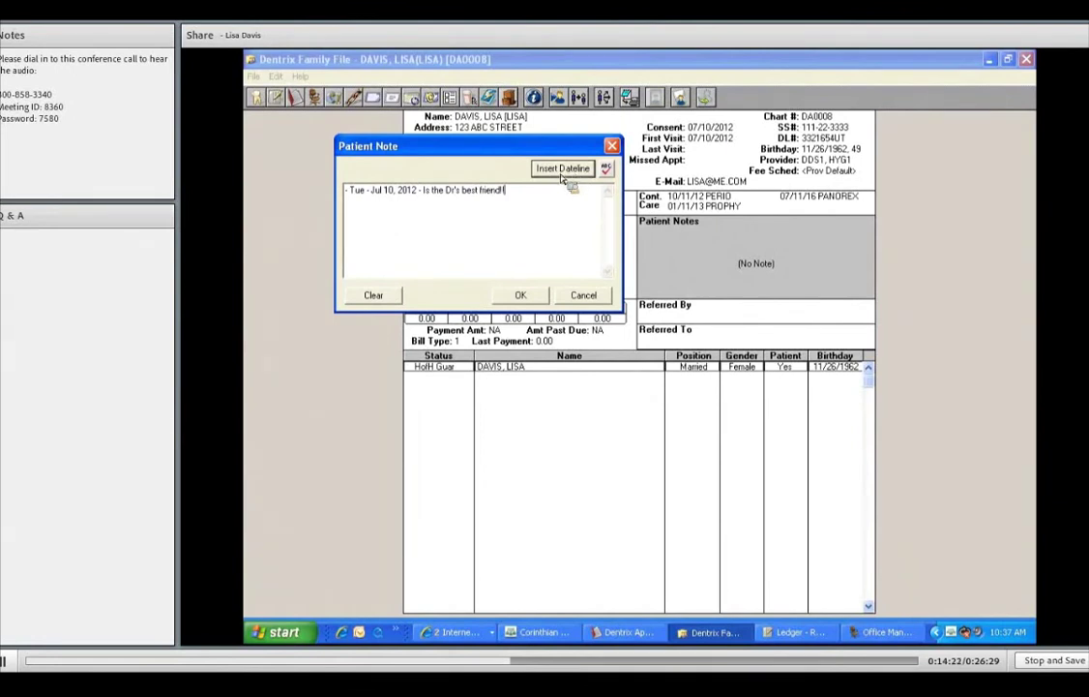
{"action": "key", "text": "Return"}
{"action": "left_click", "coordinate": [563, 170]}
{"action": "type", "text": "W"}
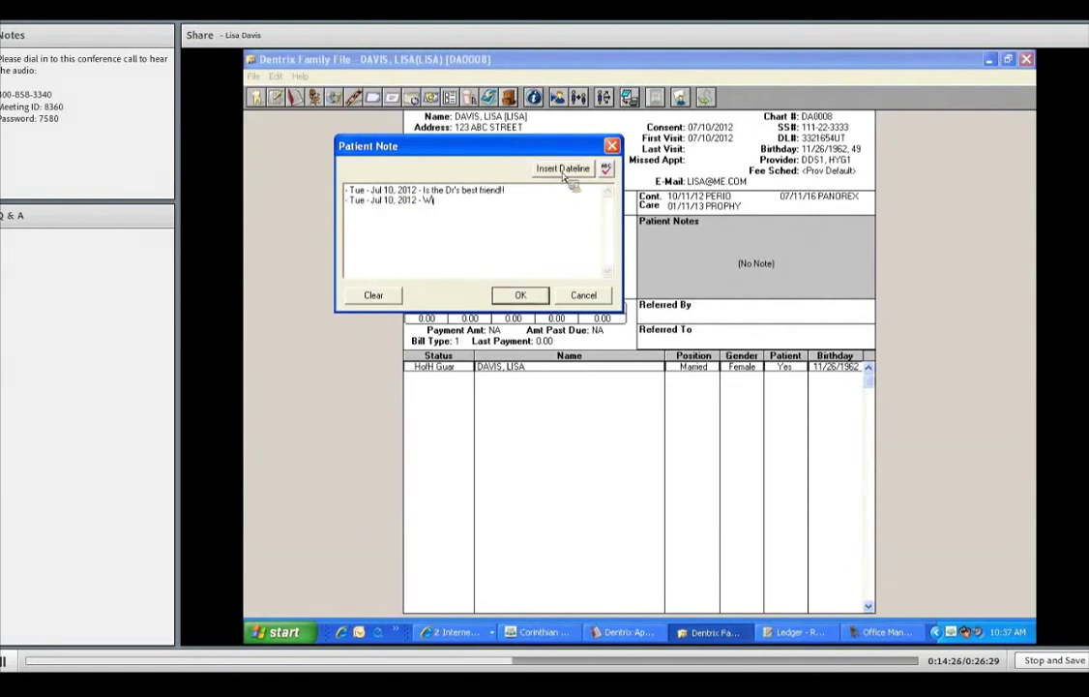
{"action": "type", "text": "ill be out of town for a months in Hawaii!"}
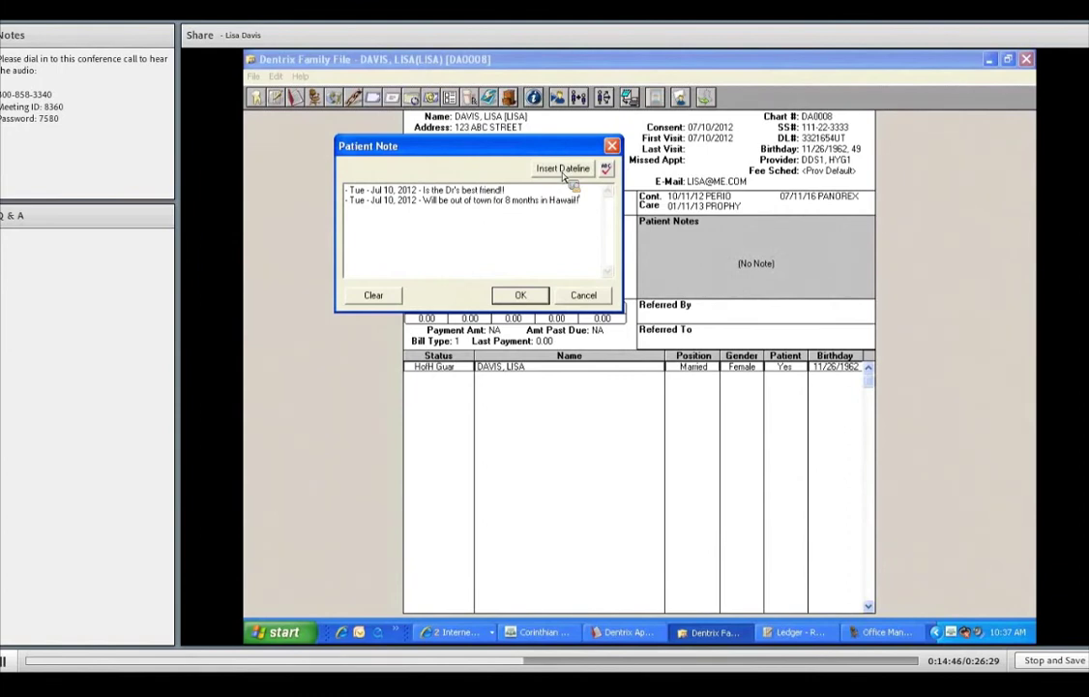
{"action": "left_click", "coordinate": [530, 302]}
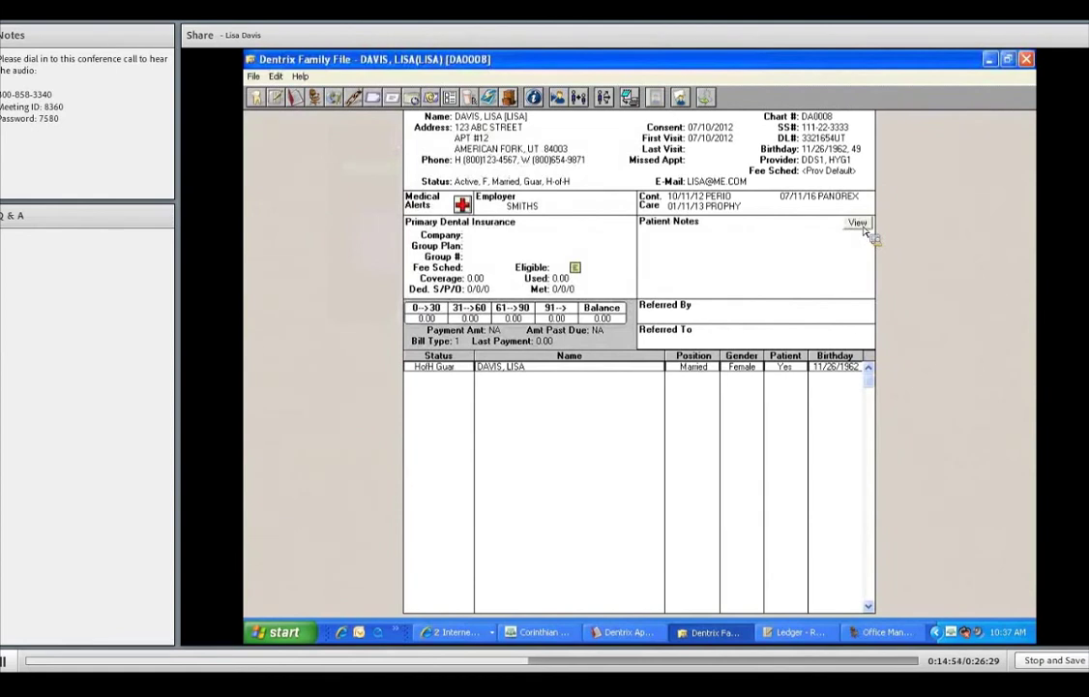
- Toggle the Patient Notes view on, off and on, then open and close the note unchanged
{"action": "left_click", "coordinate": [862, 225]}
{"action": "left_click", "coordinate": [862, 224]}
{"action": "left_click", "coordinate": [859, 223]}
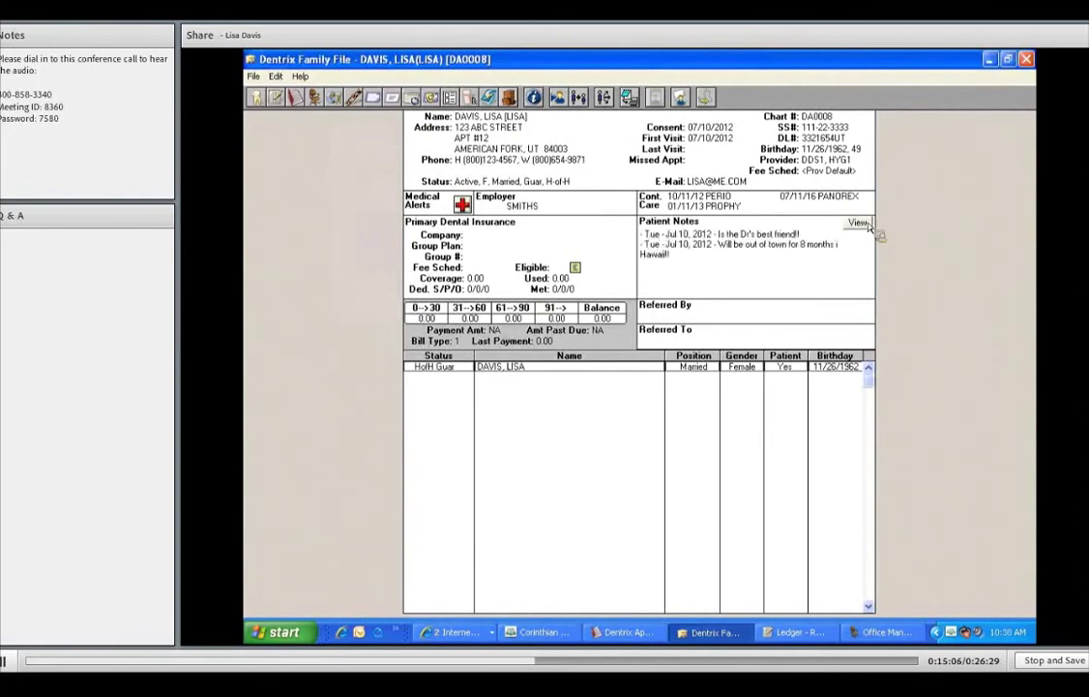
{"action": "double_click", "coordinate": [829, 267]}
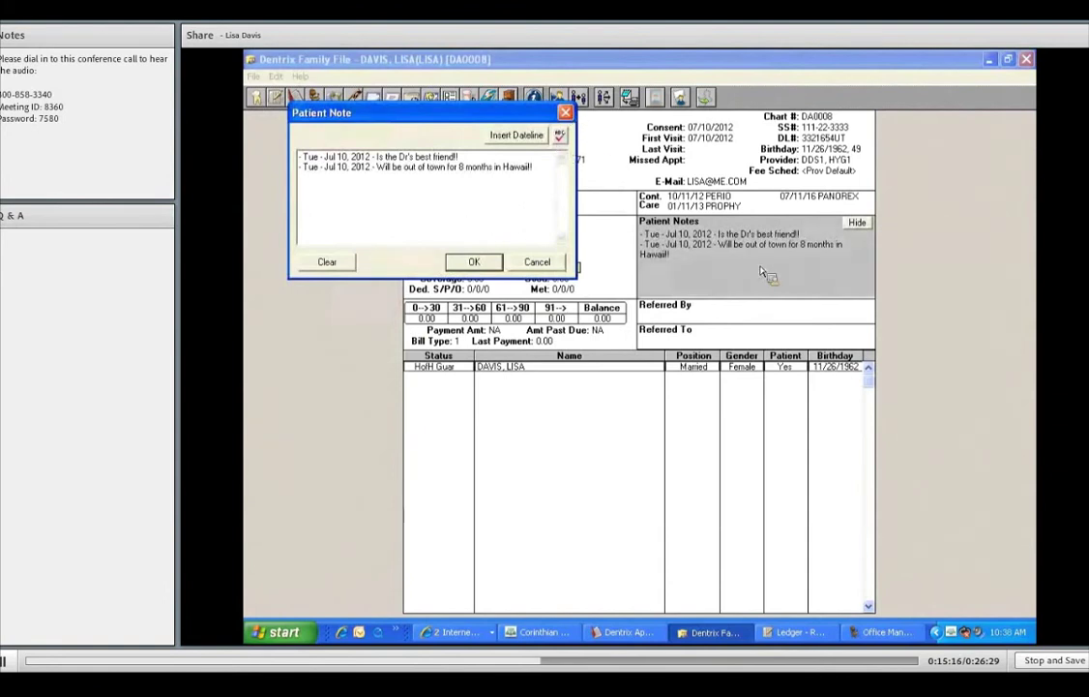
{"action": "key", "text": "Escape"}
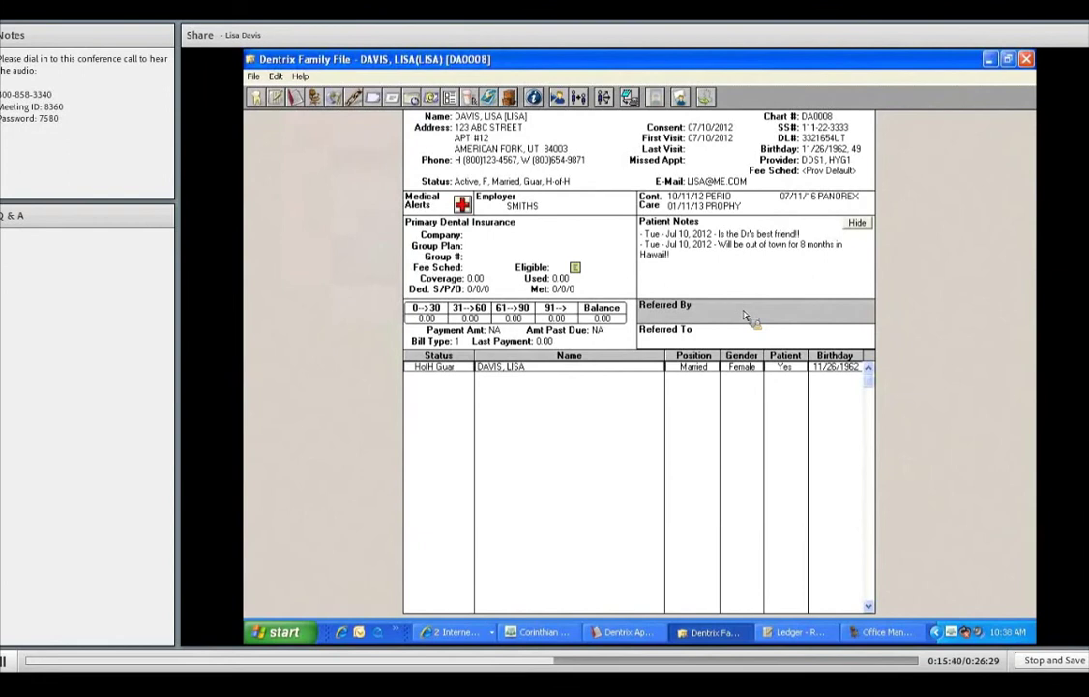
- Add a referring patient, found by name search, as a Referred By source
{"action": "double_click", "coordinate": [745, 316]}
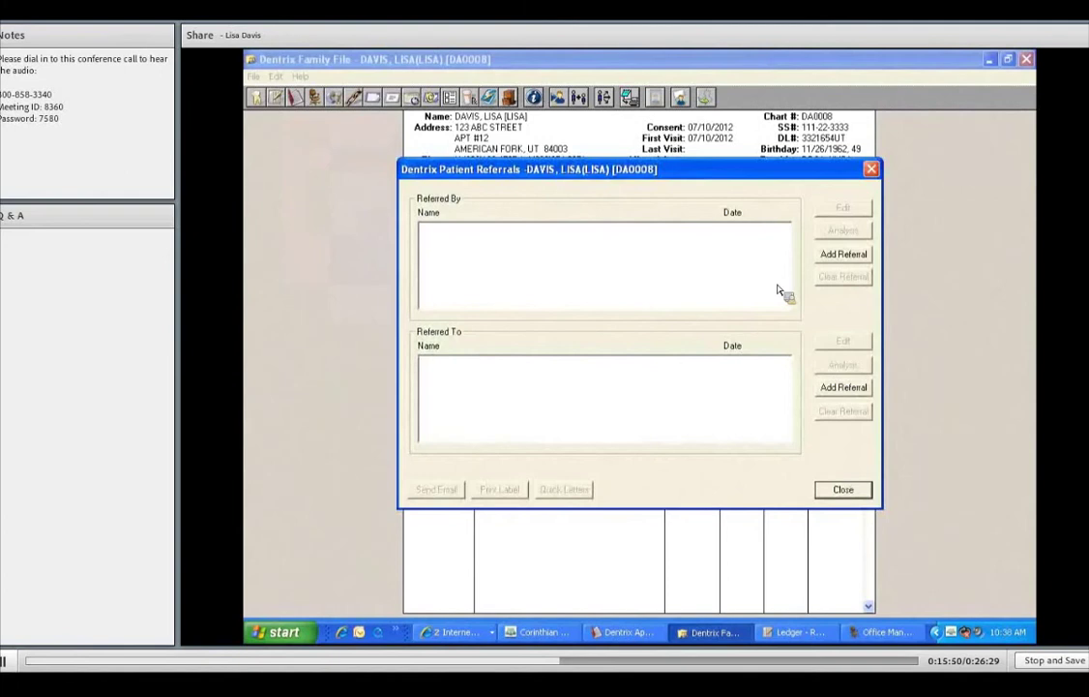
{"action": "left_click", "coordinate": [625, 367]}
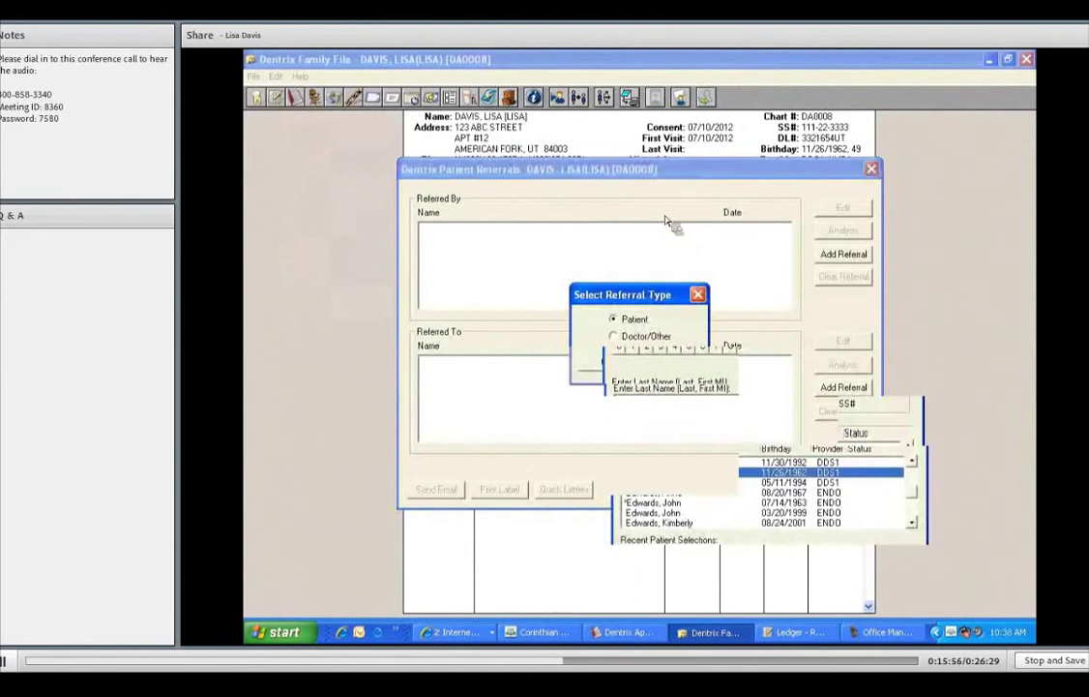
{"action": "key", "text": "BackSpace"}
{"action": "key", "text": "BackSpace"}
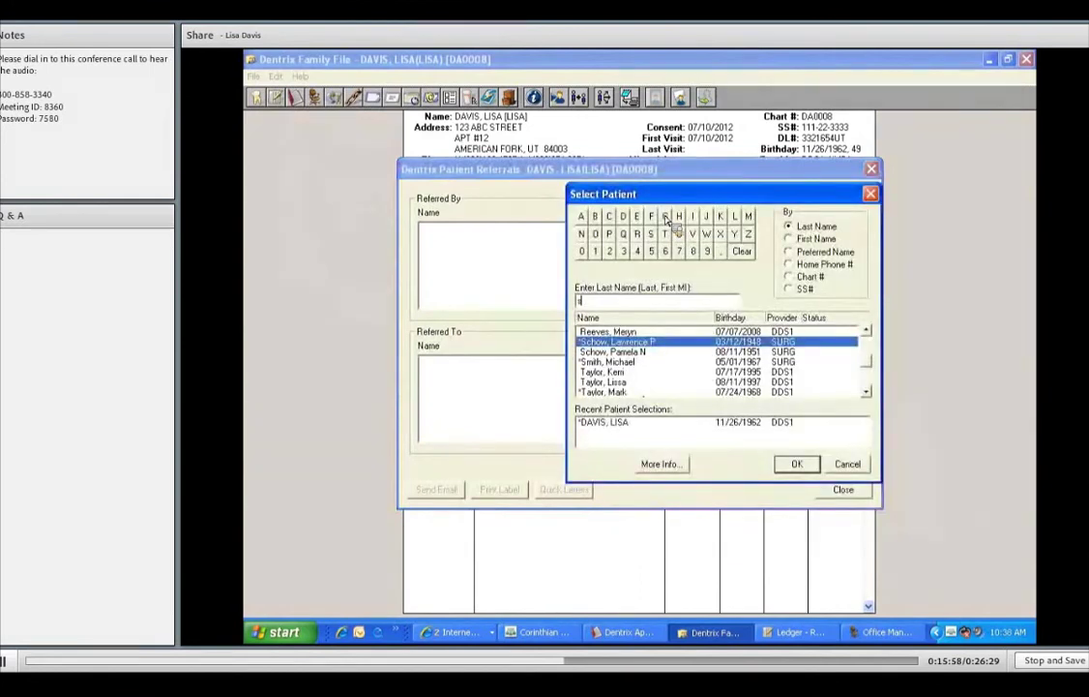
{"action": "type", "text": "mith"}
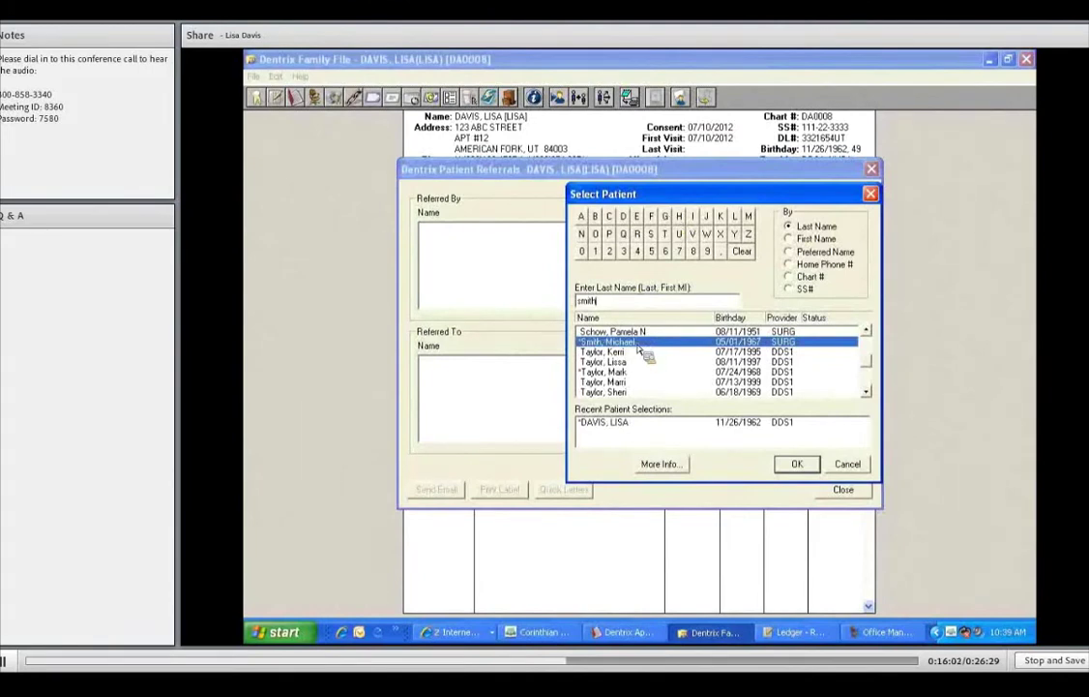
{"action": "left_click", "coordinate": [795, 466]}
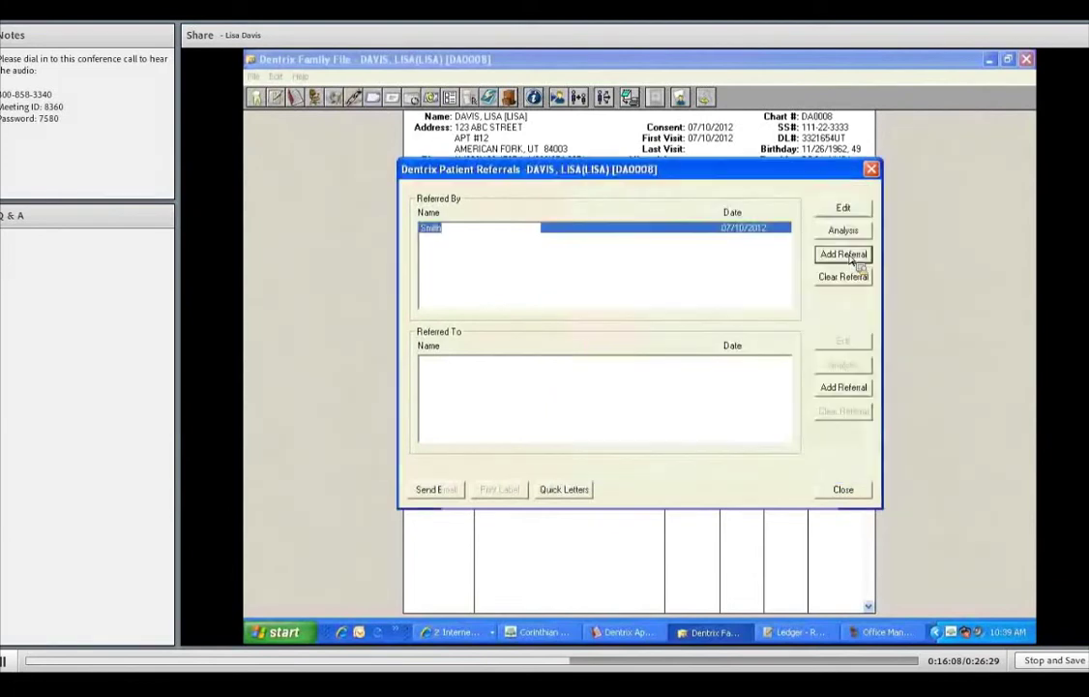
- Add Web Search as a second referral source and close Patient Referrals
{"action": "left_click", "coordinate": [618, 341]}
{"action": "left_click", "coordinate": [624, 367]}
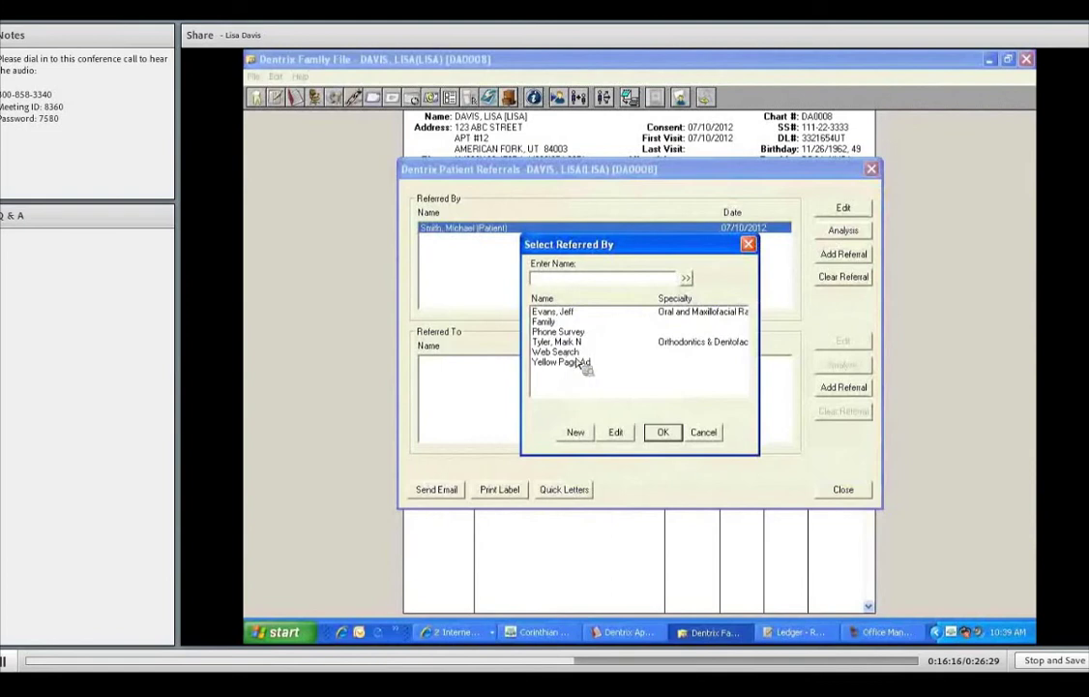
{"action": "left_click", "coordinate": [566, 351]}
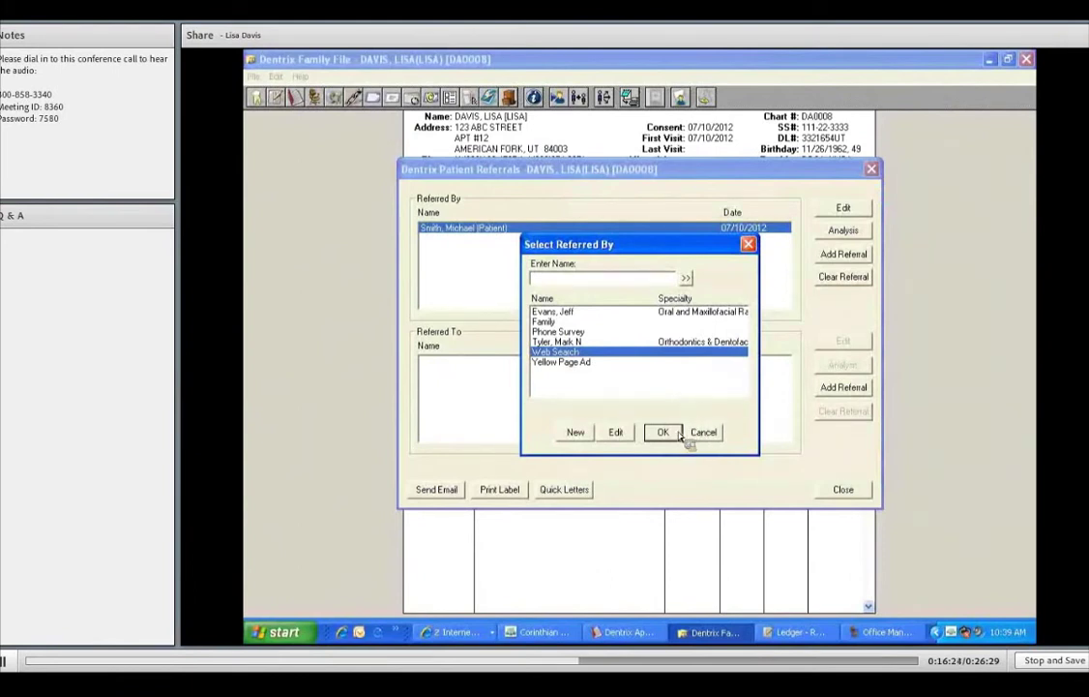
{"action": "left_click", "coordinate": [675, 434]}
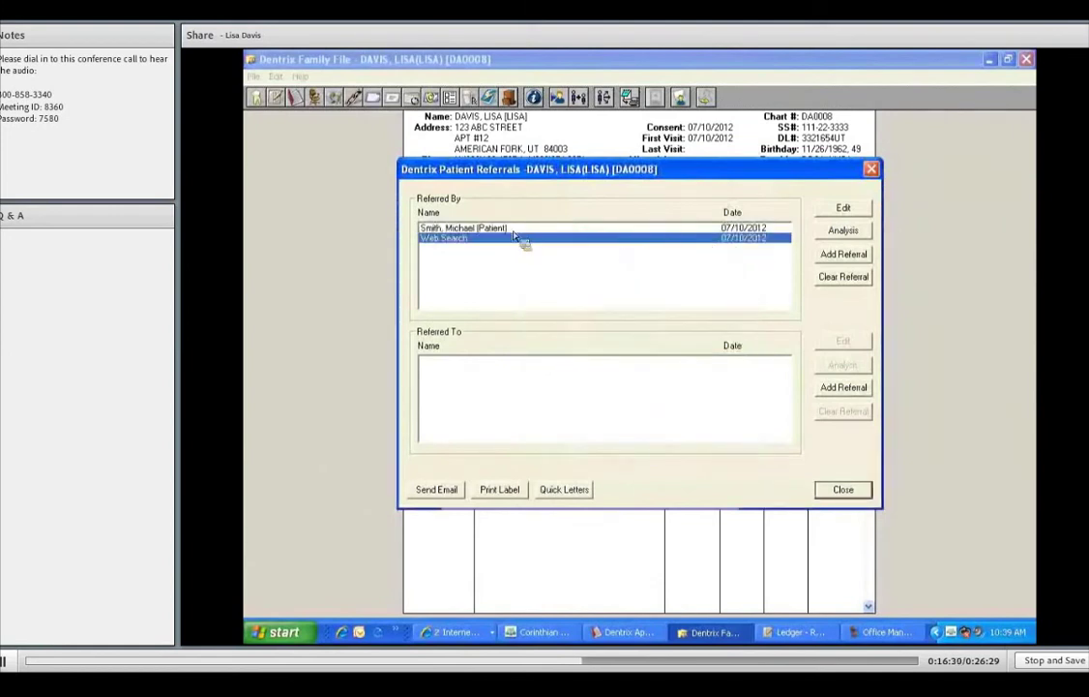
{"action": "key", "text": "Up"}
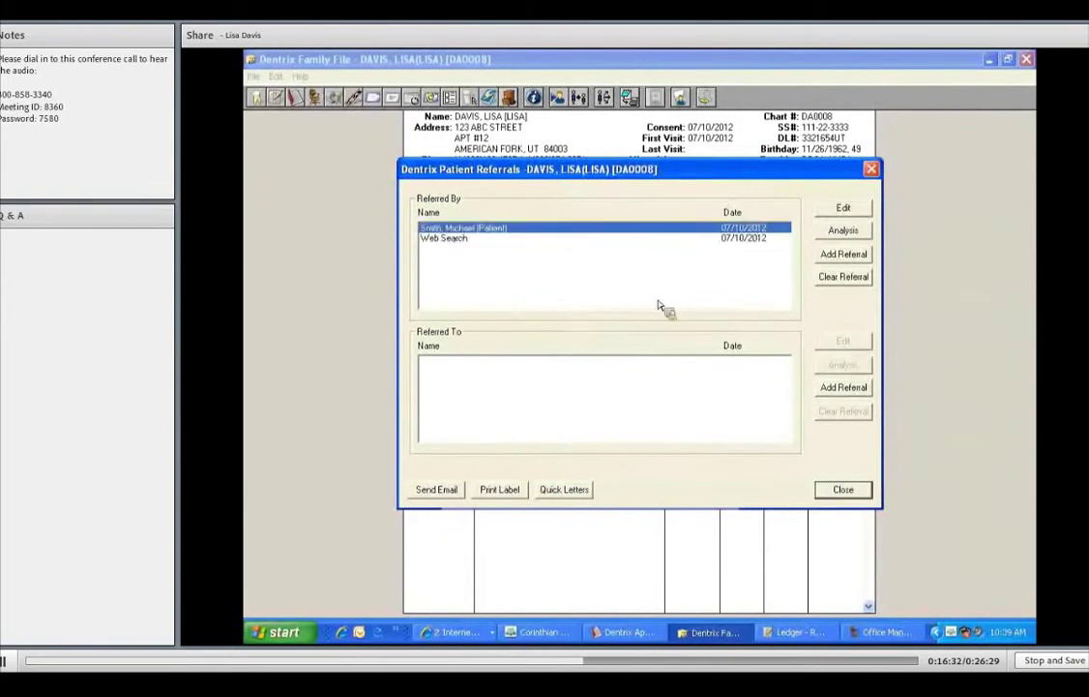
{"action": "left_click", "coordinate": [845, 490]}
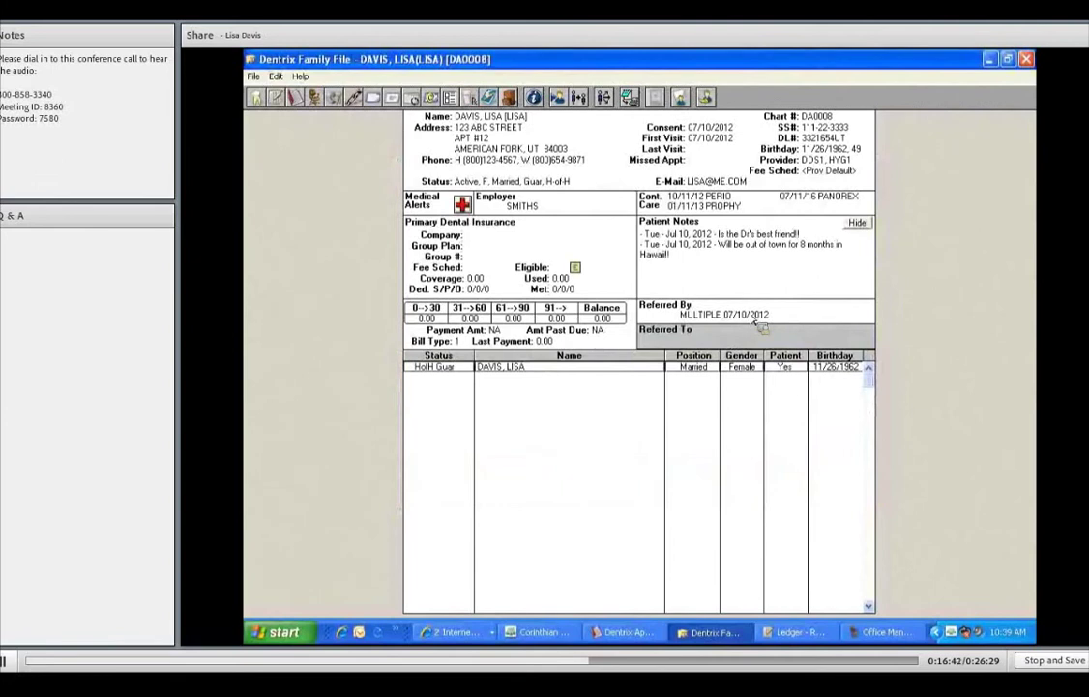
- View the Web Search referral details, close them, and reopen referrals via Referred To
{"action": "double_click", "coordinate": [753, 319]}
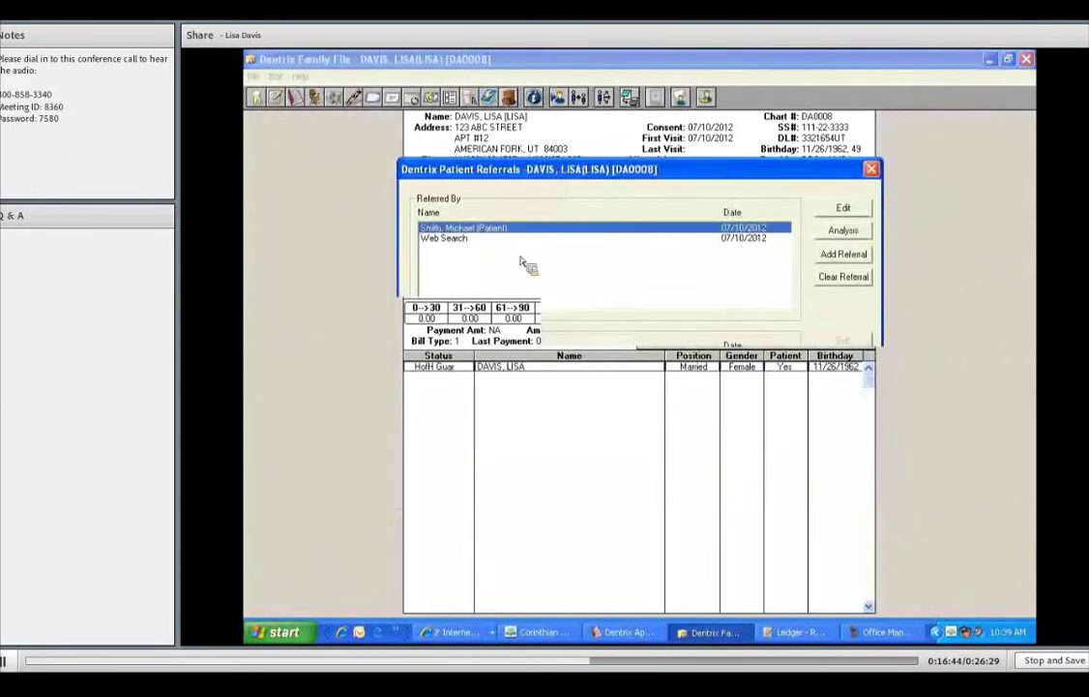
{"action": "double_click", "coordinate": [496, 230]}
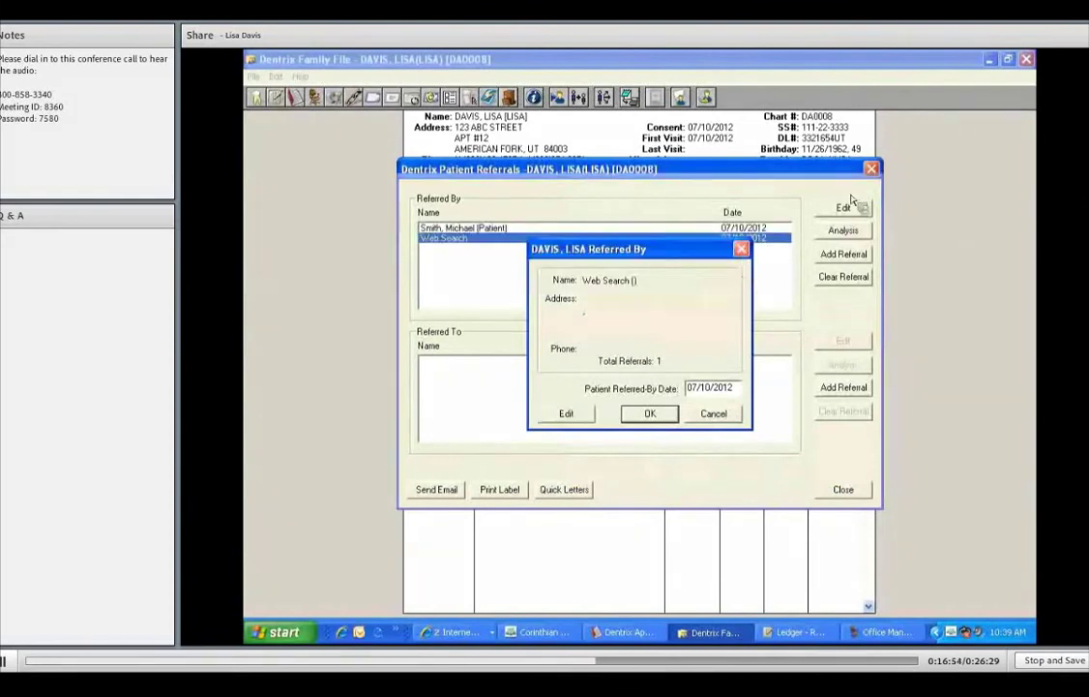
{"action": "left_click", "coordinate": [872, 170]}
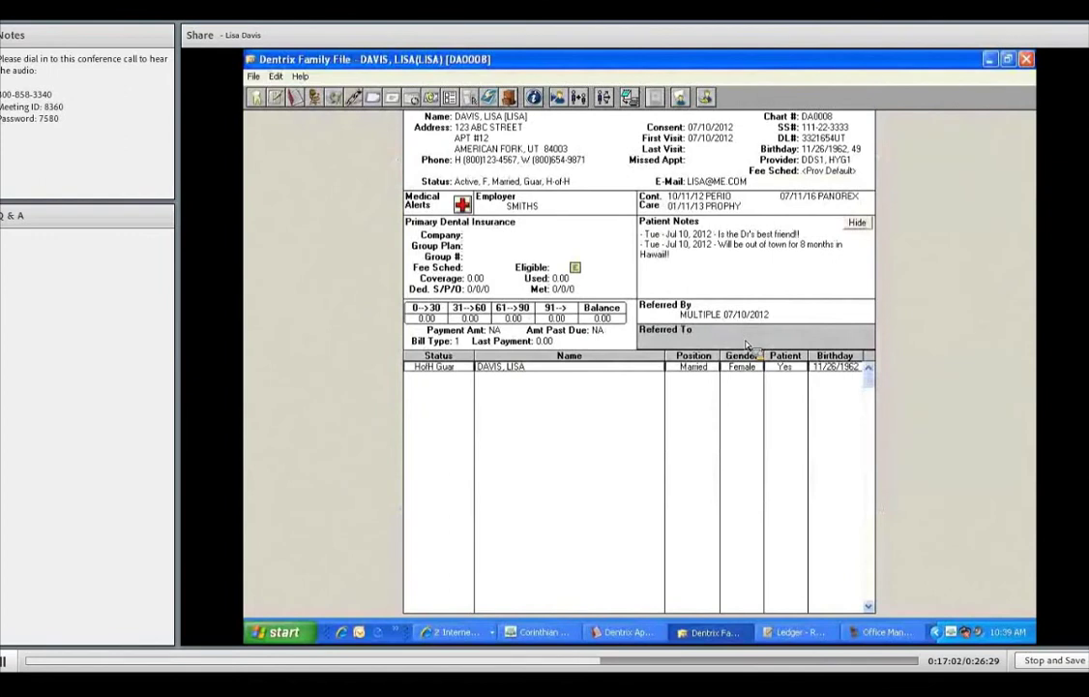
{"action": "double_click", "coordinate": [748, 345]}
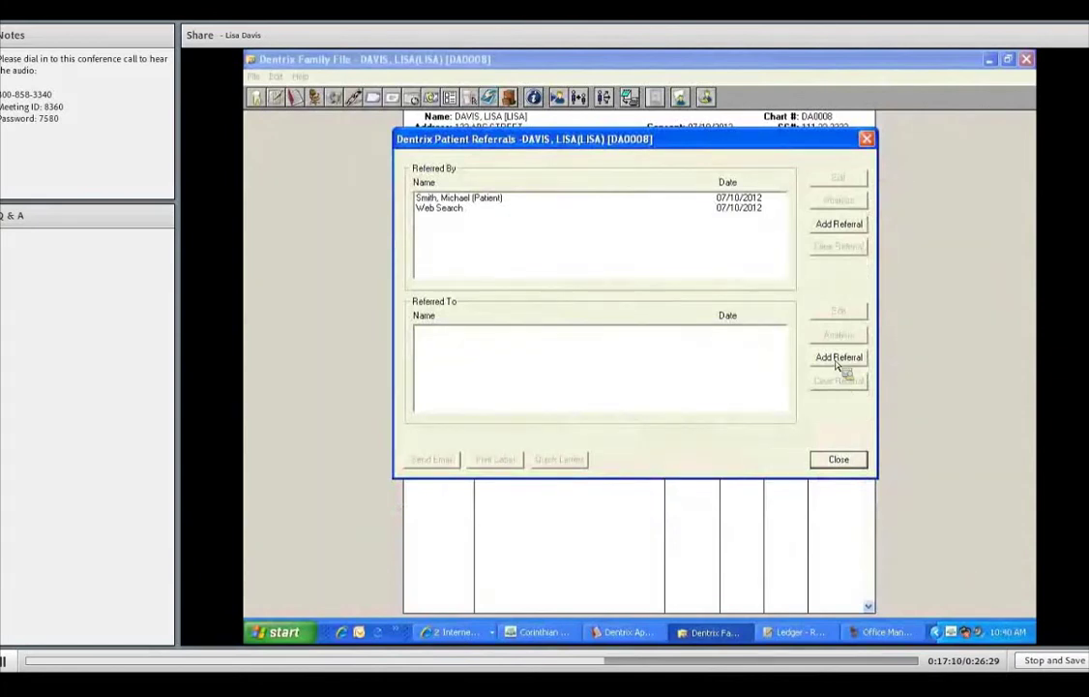
- Add an outgoing referral to the oral and maxillofacial surgeon under Referred To
{"action": "left_click", "coordinate": [838, 359]}
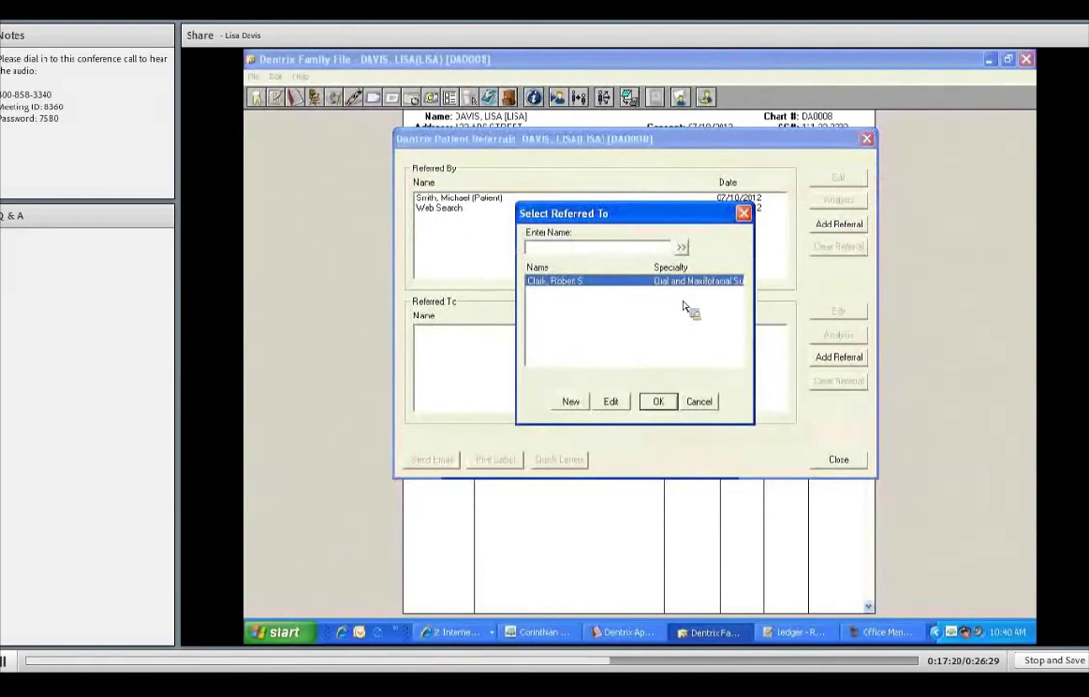
{"action": "left_click", "coordinate": [658, 402]}
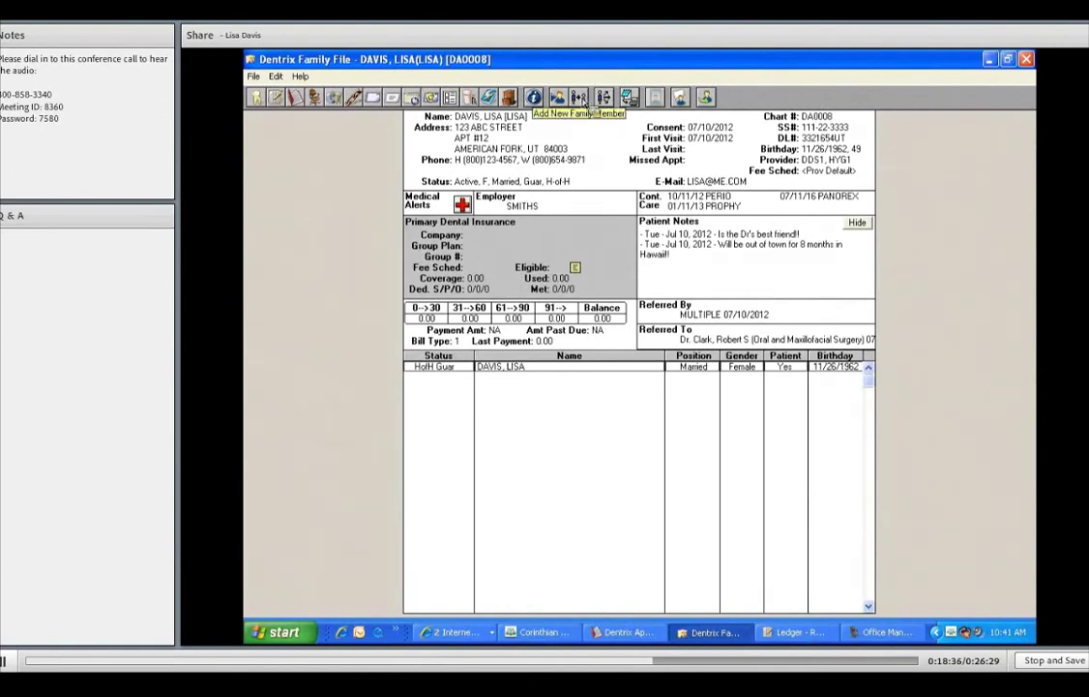
- Add a new family member, entering his first name and preferred name, then open the Status choices
{"action": "left_click", "coordinate": [580, 98]}
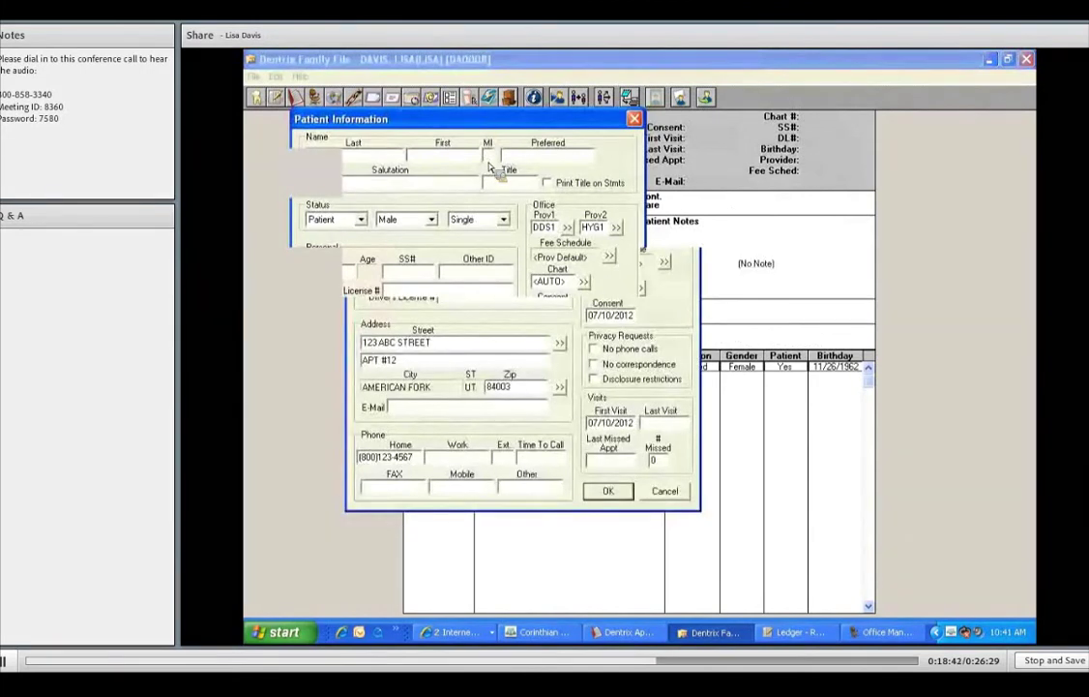
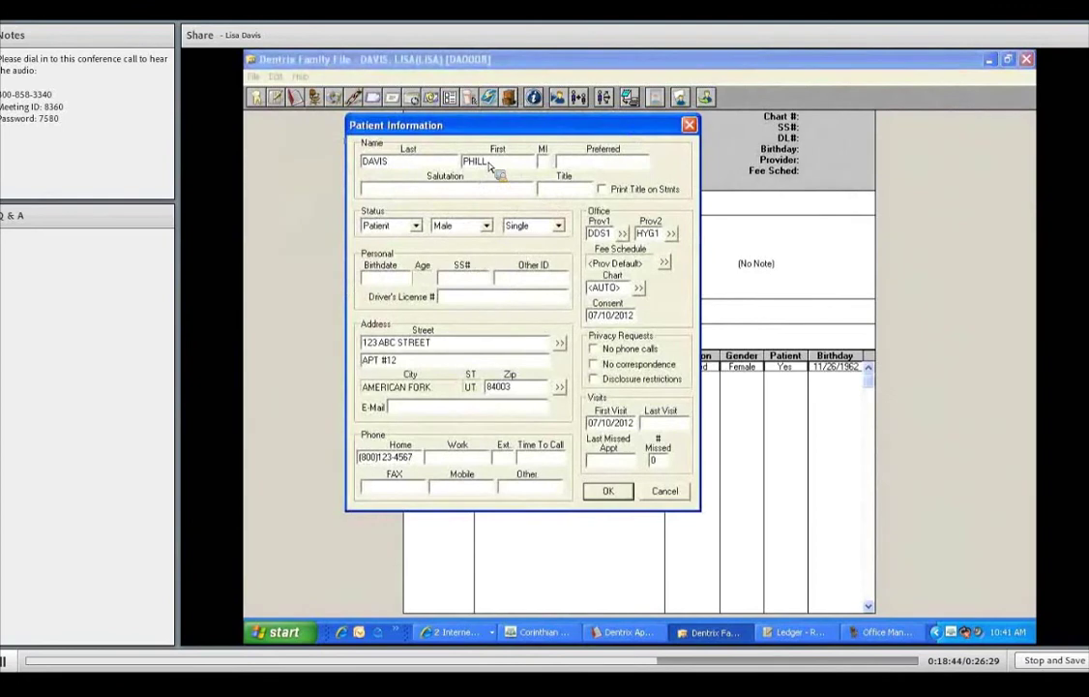
{"action": "key", "text": "Tab"}
{"action": "key", "text": "Tab"}
{"action": "key", "text": "Tab"}
{"action": "key", "text": "Tab"}
{"action": "key", "text": "Tab"}
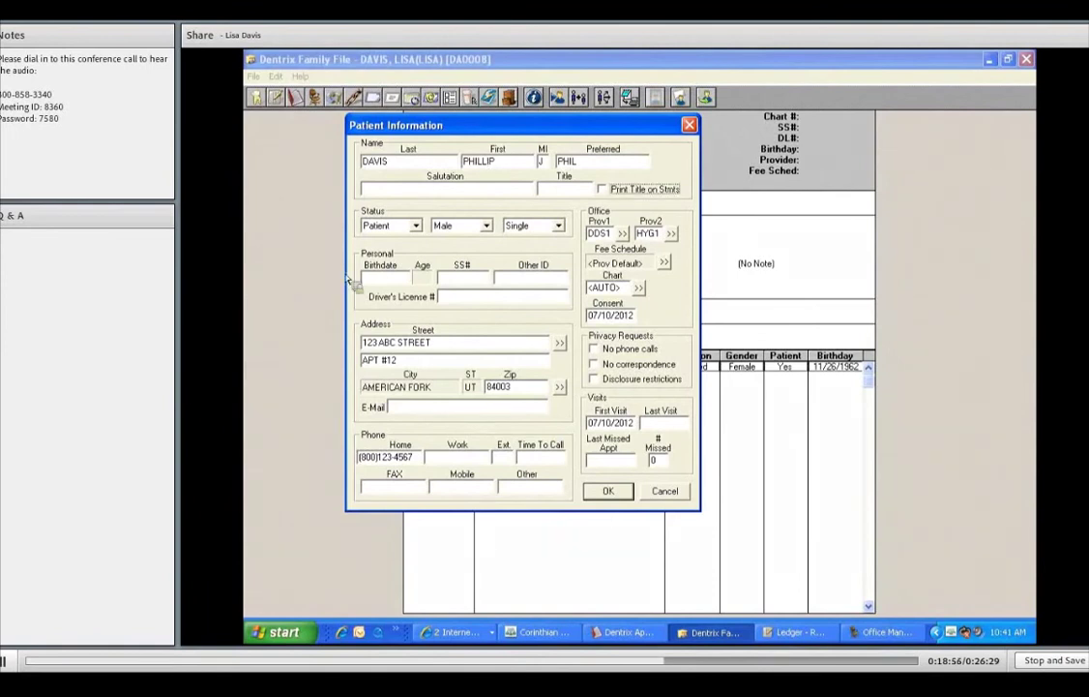
{"action": "left_click", "coordinate": [416, 225]}
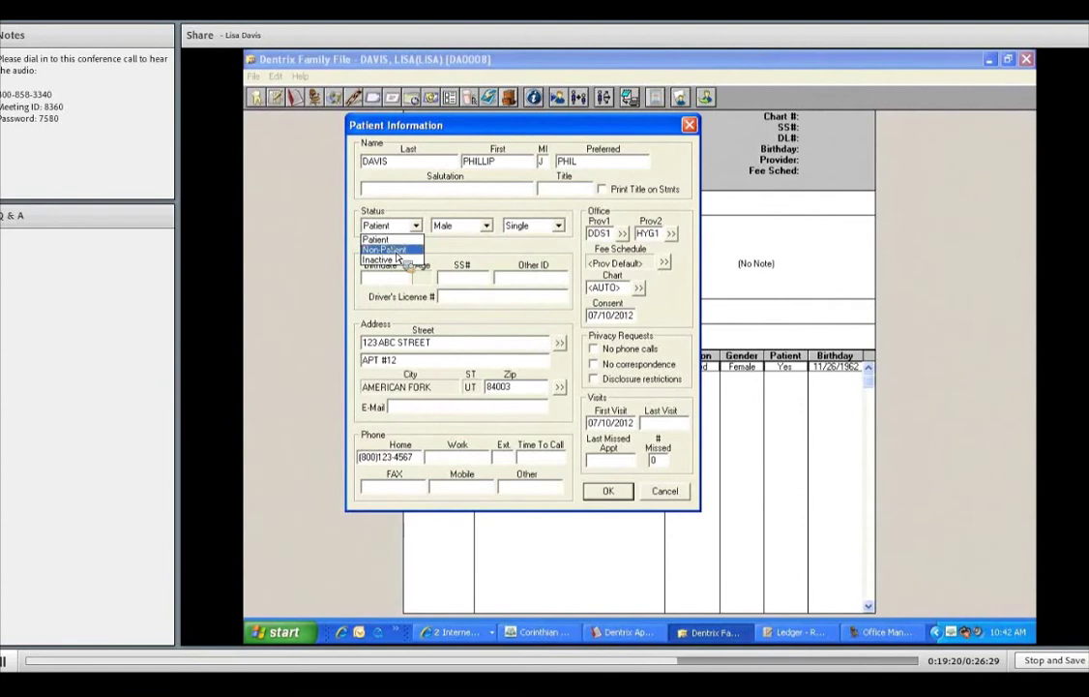
- Set the family member's status to Non-Patient and marital status to Married
{"action": "left_click", "coordinate": [391, 249]}
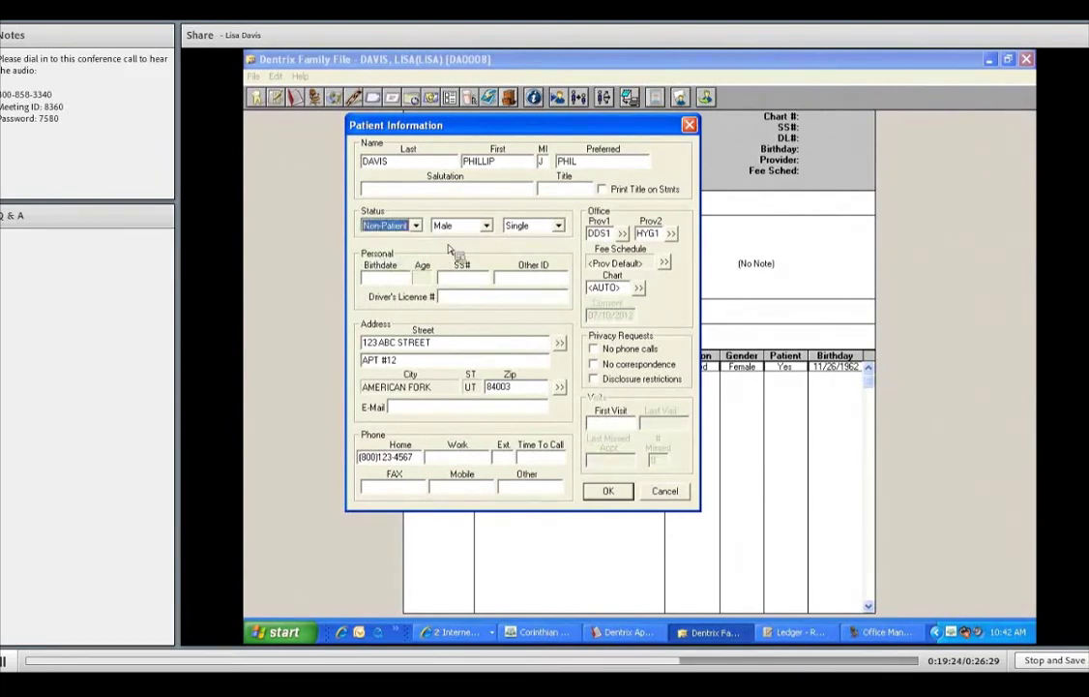
{"action": "left_click", "coordinate": [561, 229]}
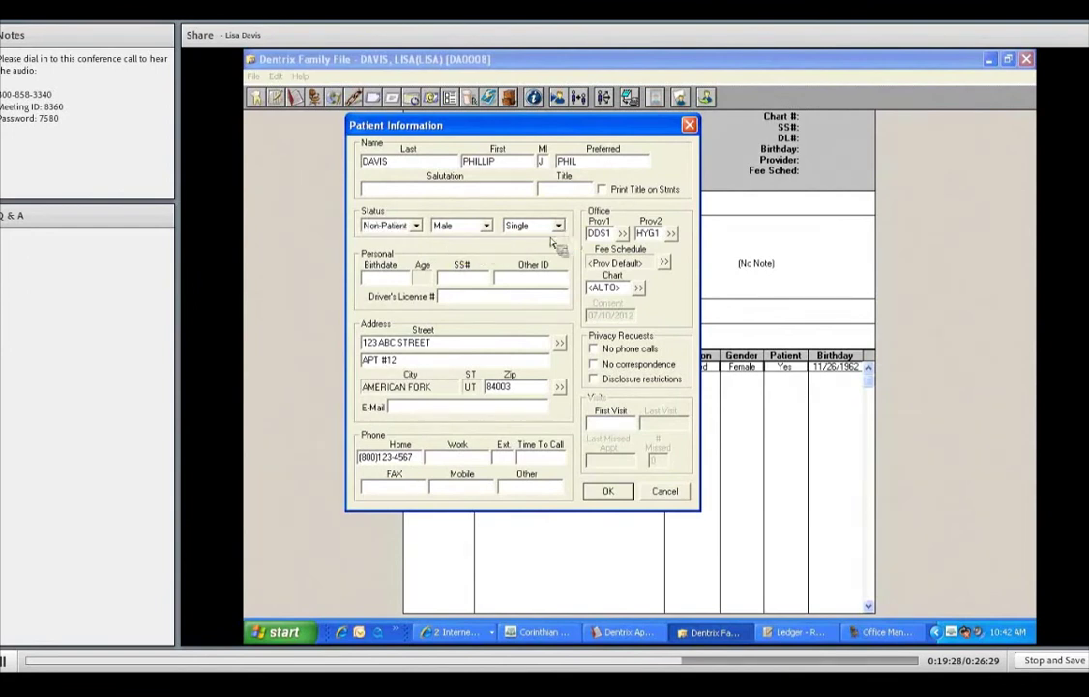
{"action": "left_click", "coordinate": [560, 226]}
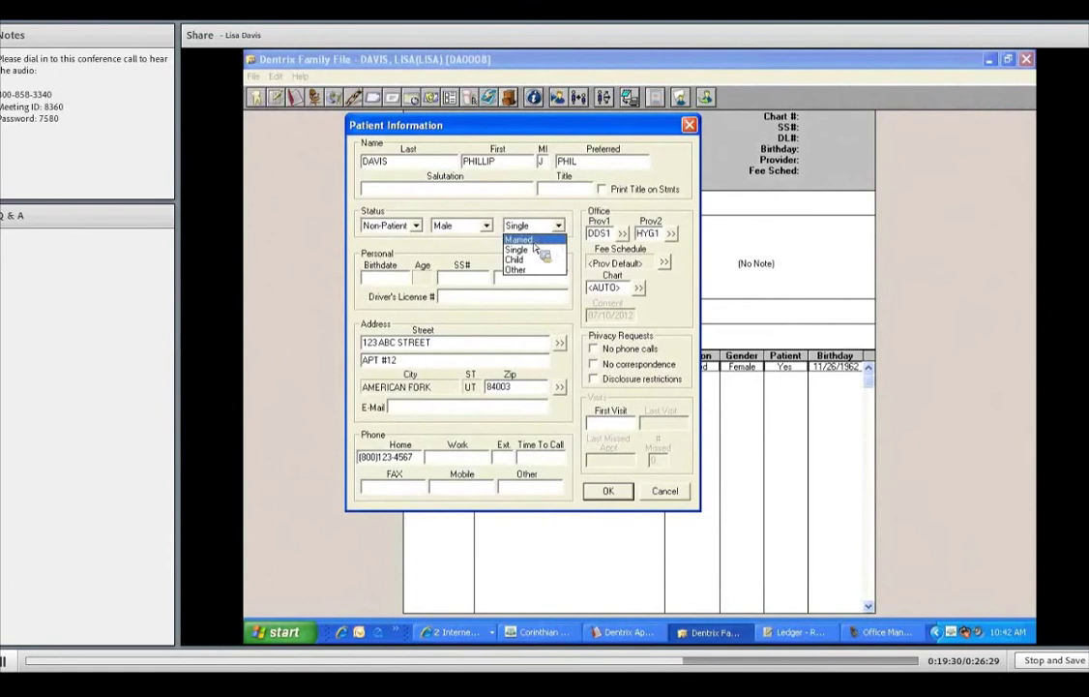
{"action": "left_click", "coordinate": [528, 239]}
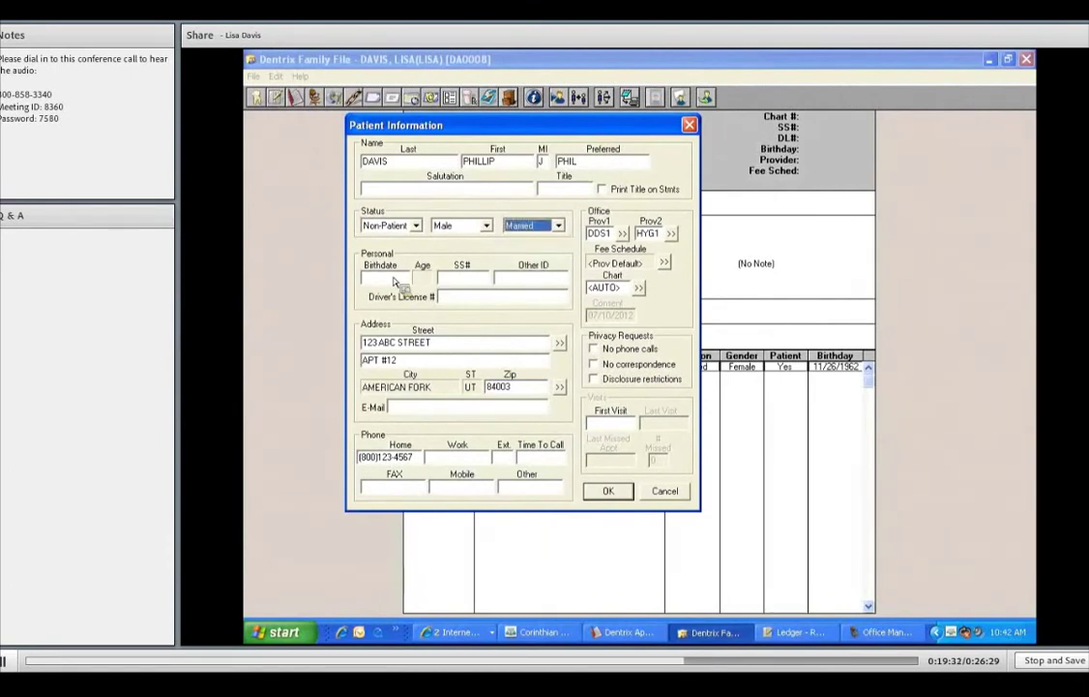
{"action": "left_click", "coordinate": [394, 282]}
{"action": "type", "text": "03/14/"}
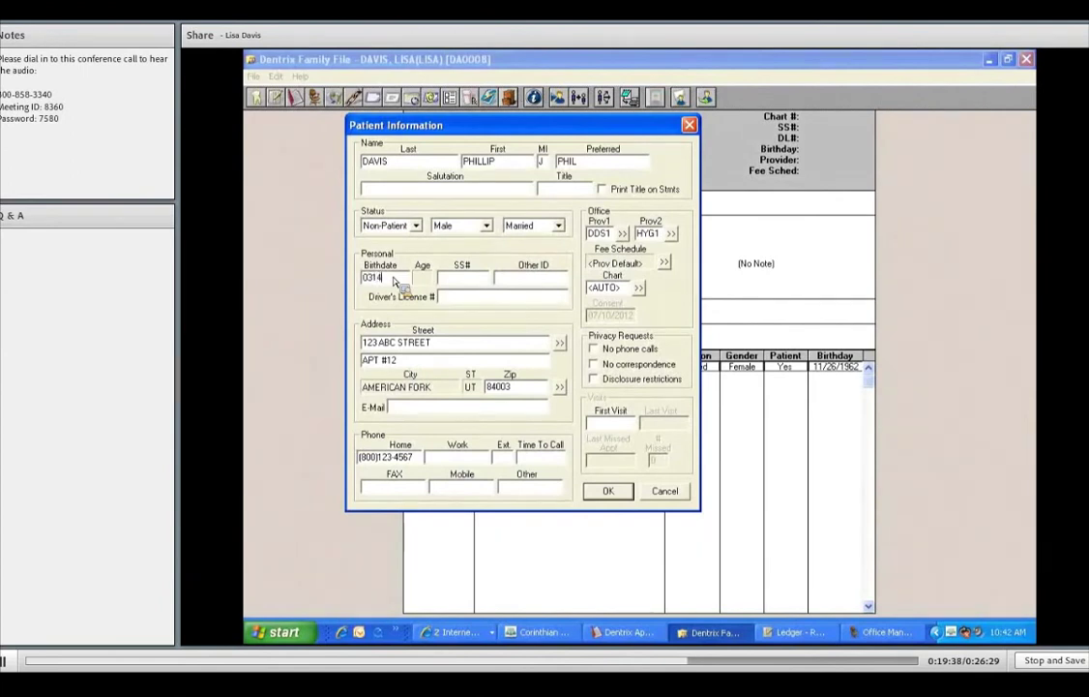
{"action": "type", "text": "1963"}
{"action": "key", "text": "Tab"}
{"action": "type", "text": "22"}
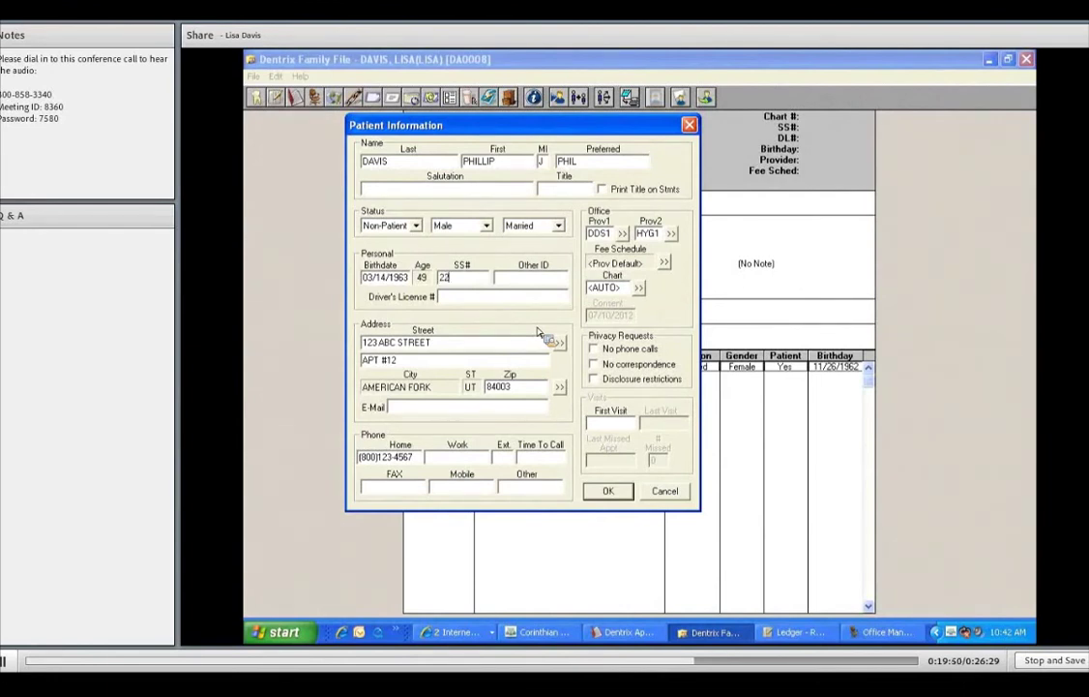
{"action": "type", "text": "2334444"}
{"action": "key", "text": "Tab"}
{"action": "key", "text": "Tab"}
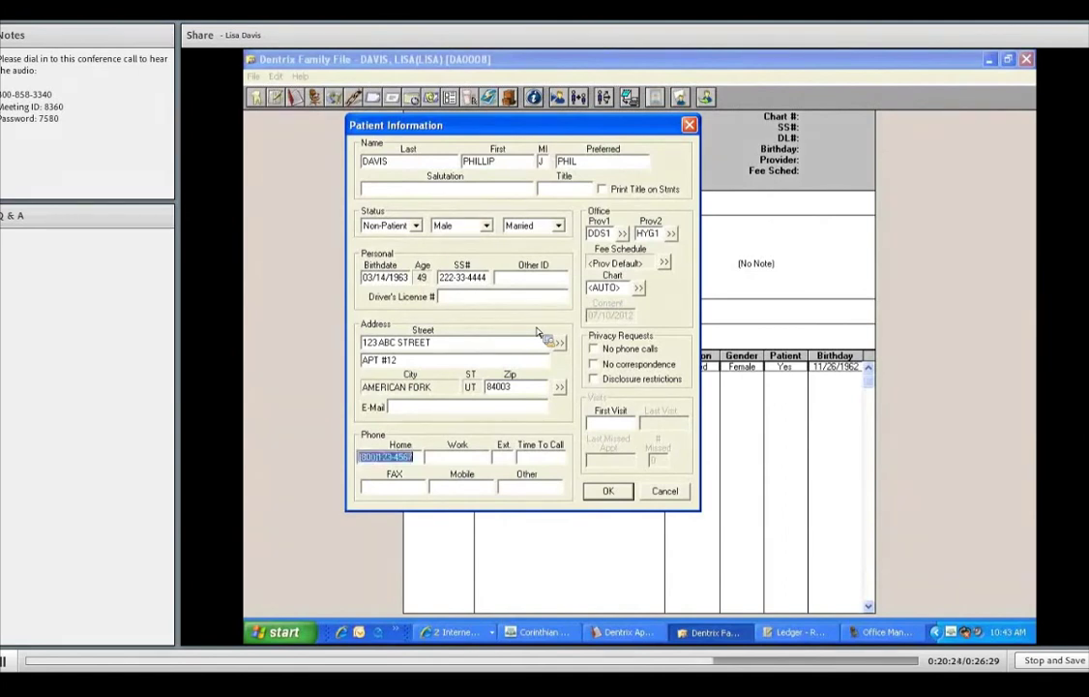
{"action": "key", "text": "Tab"}
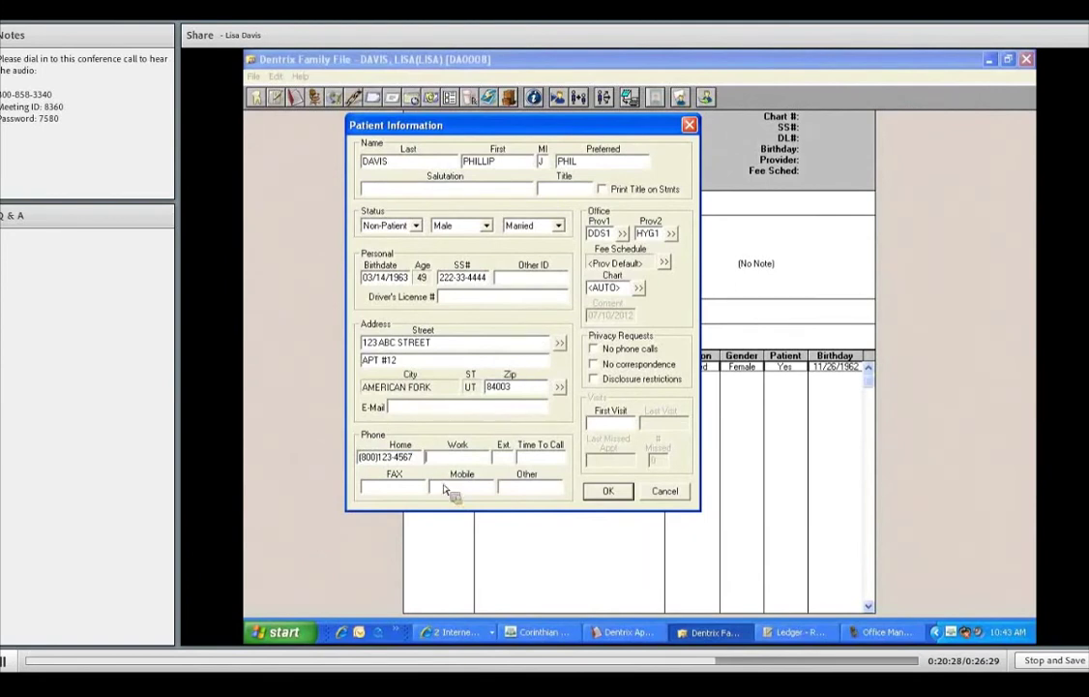
{"action": "left_click", "coordinate": [417, 459]}
- Save the new family member and select his row in the family list
{"action": "left_click", "coordinate": [610, 491]}
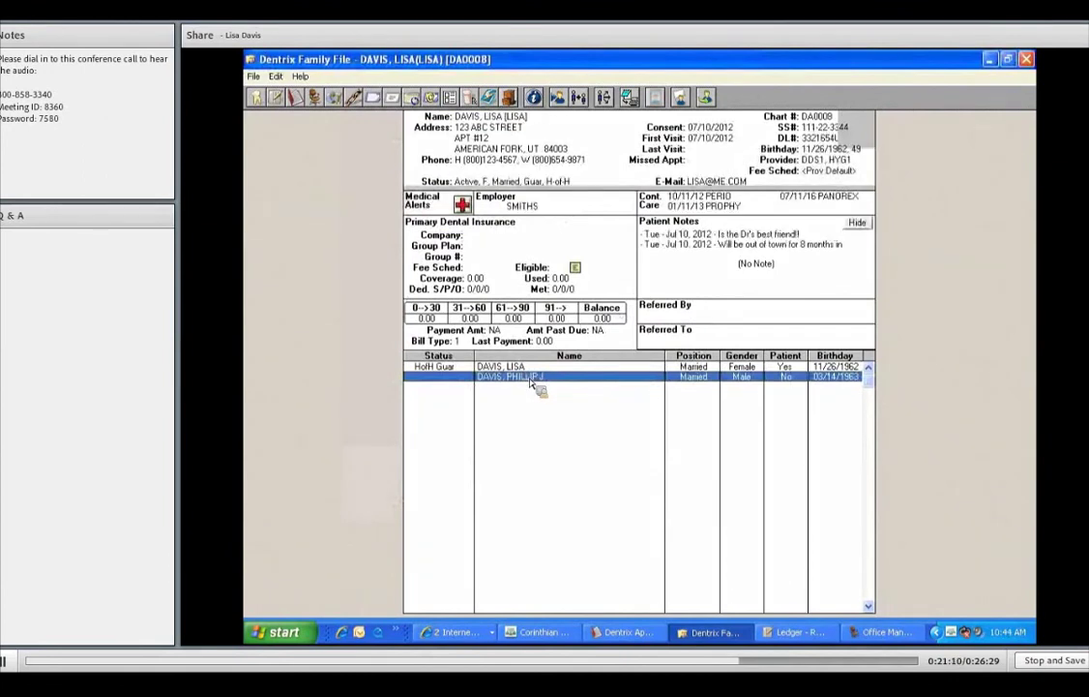
{"action": "left_click", "coordinate": [532, 384]}
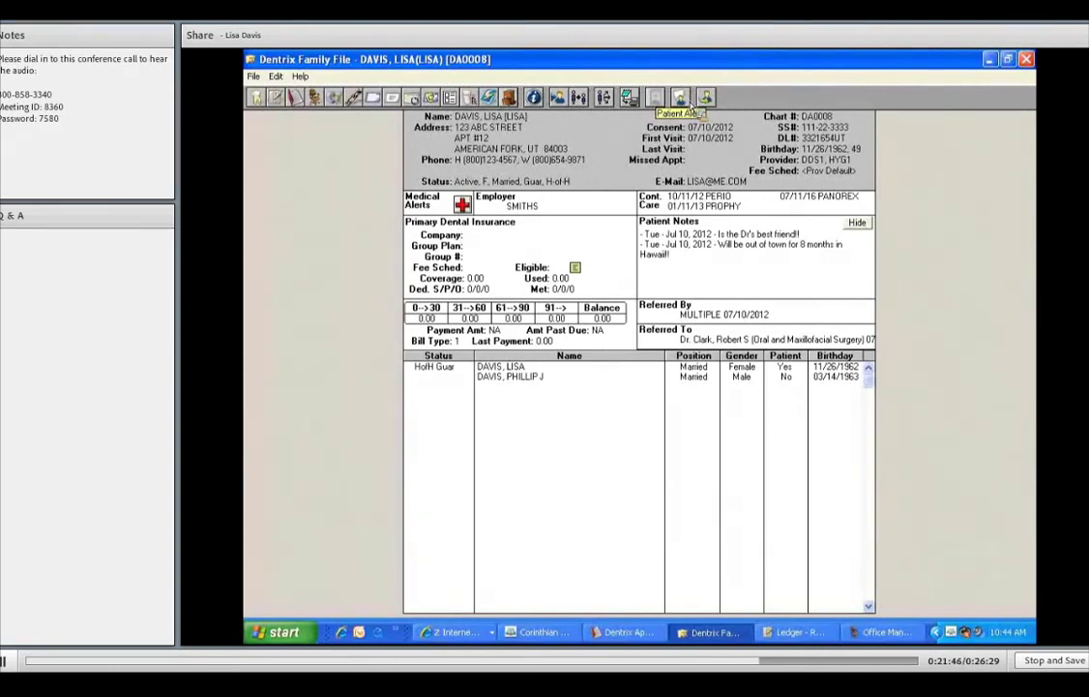
- Create an always-active patient alert 'MUST PRE-MED!!!' with the appointment symbol shown
{"action": "left_click", "coordinate": [689, 101]}
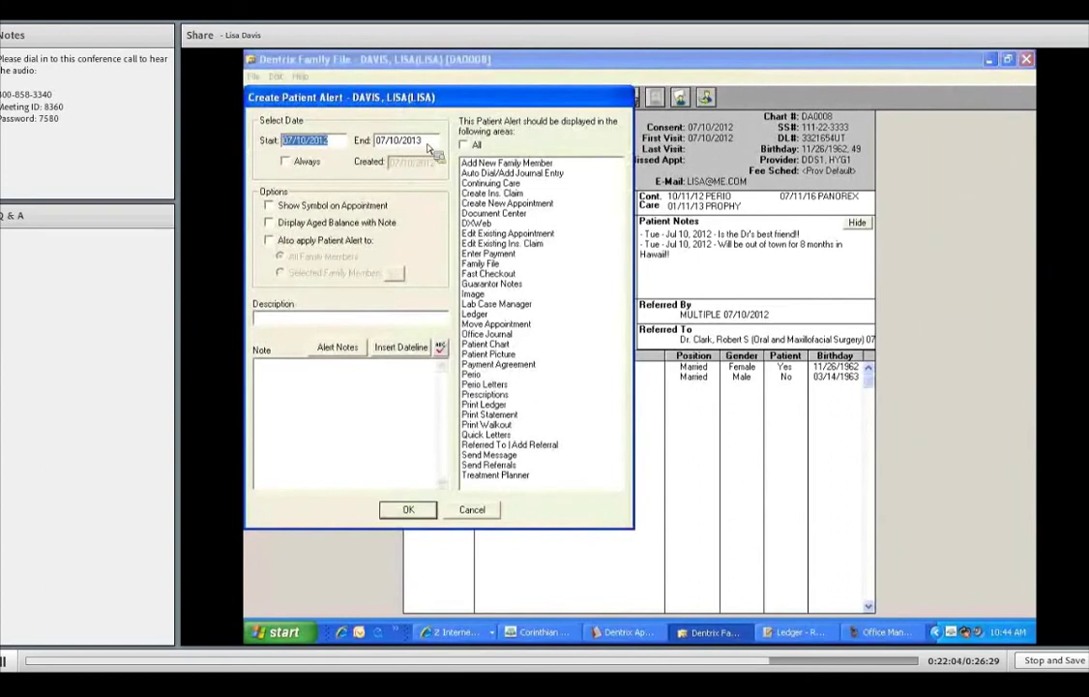
{"action": "left_click", "coordinate": [286, 162]}
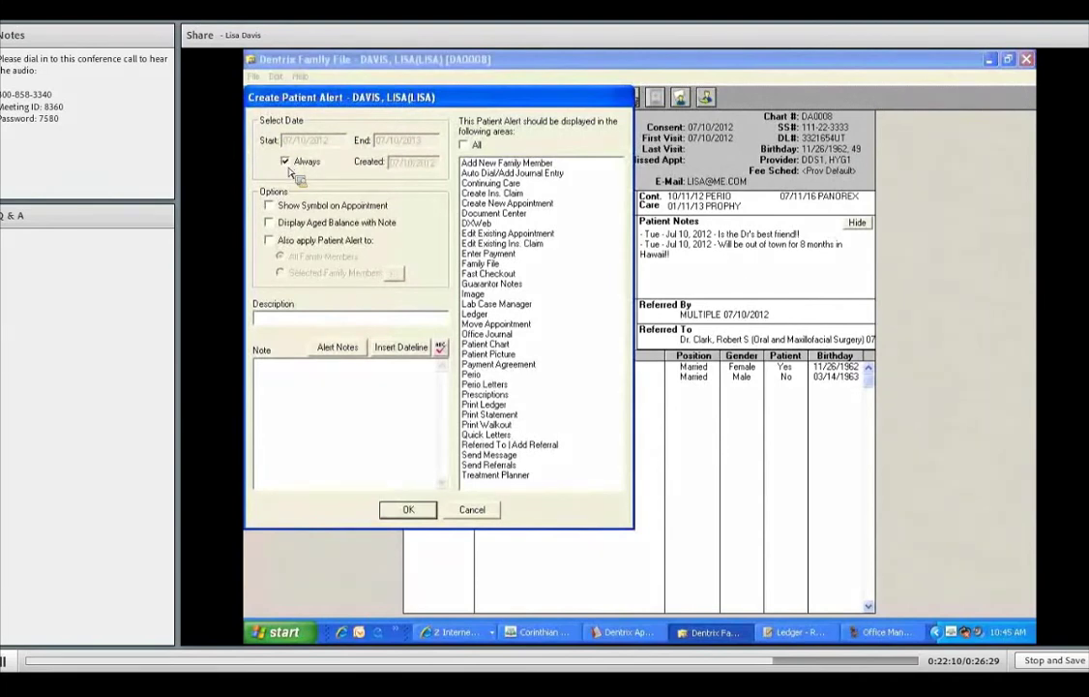
{"action": "left_click", "coordinate": [274, 208]}
{"action": "left_click", "coordinate": [311, 315]}
{"action": "type", "text": "MUST PRE"}
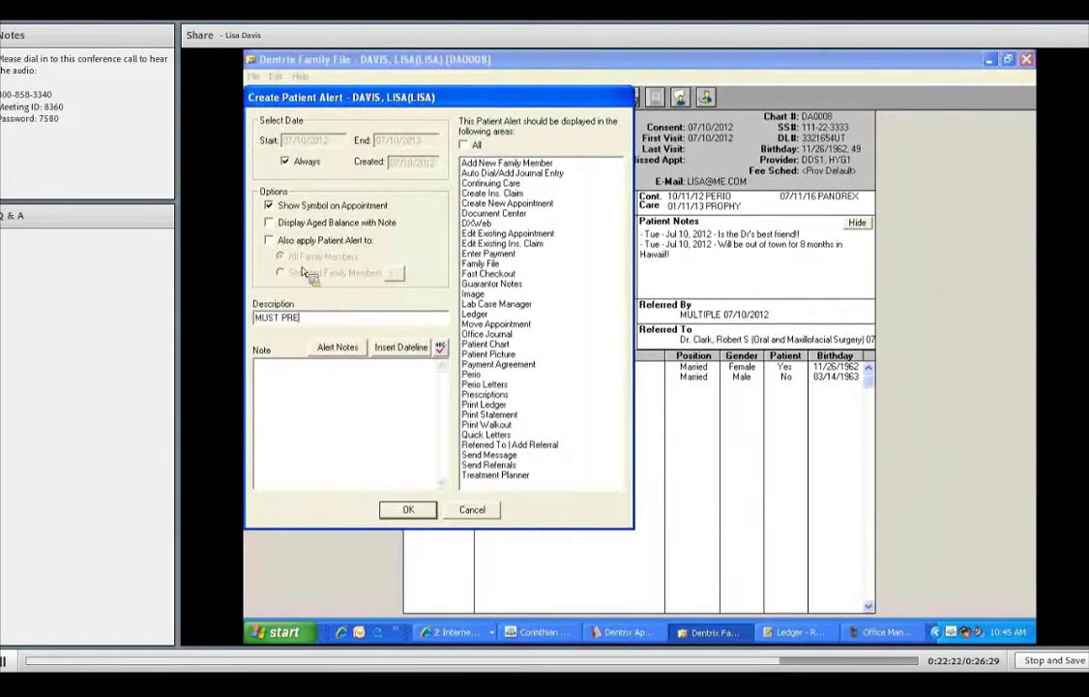
{"action": "type", "text": "-MED!!!"}
- Write a dated note: 'MUST PREMEDICATE WITH AMMOX!! ALLERGIC TO ERTHO'
{"action": "left_click_drag", "start_coordinate": [409, 98], "coordinate": [488, 105]}
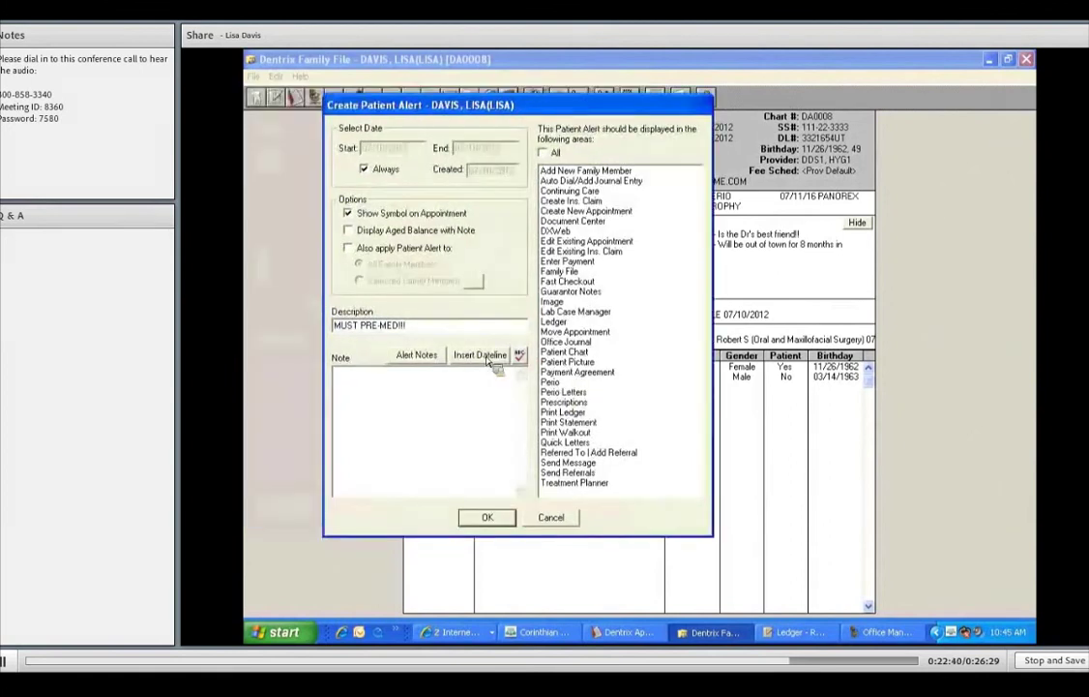
{"action": "left_click", "coordinate": [493, 358]}
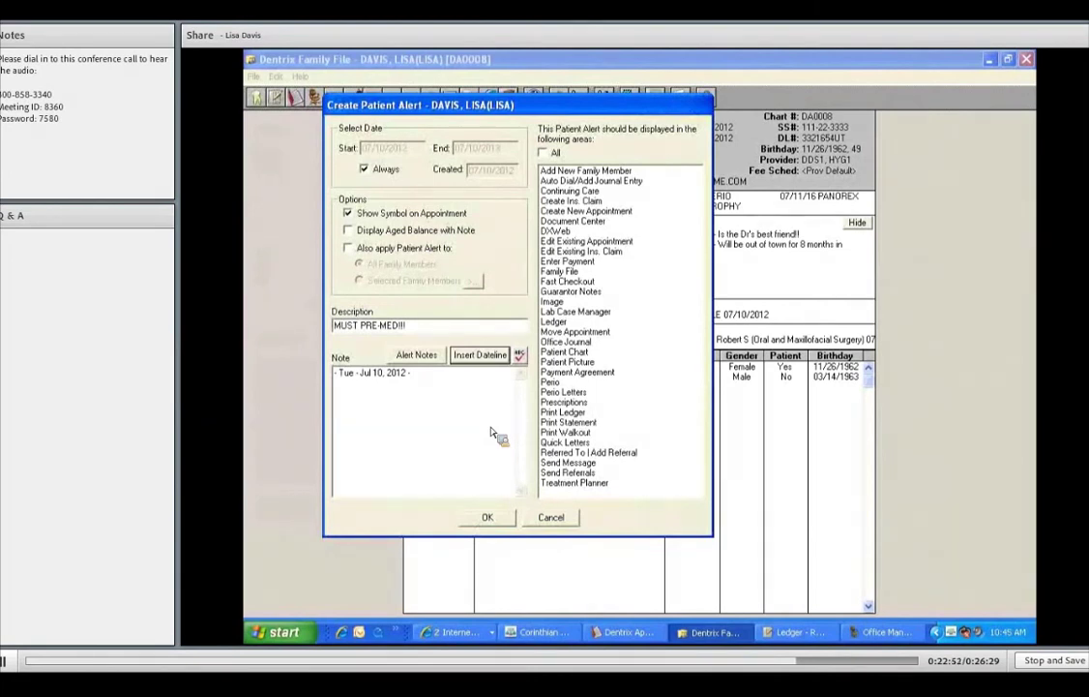
{"action": "type", "text": "MUST PREMEDICATE WITH"}
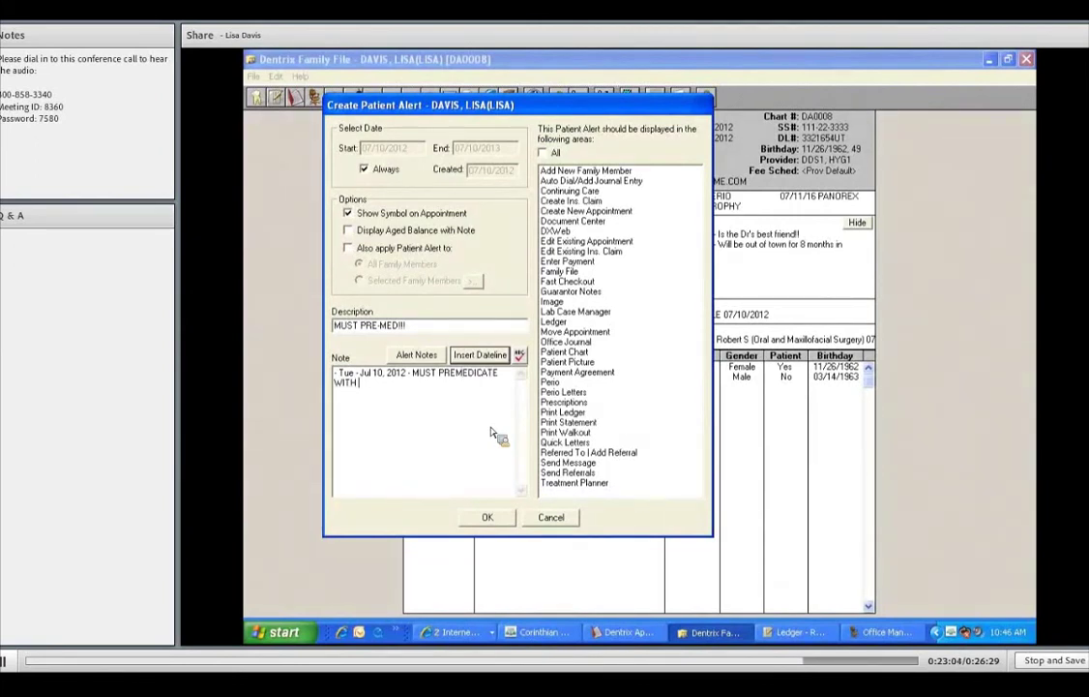
{"action": "type", "text": " AMMOX!! ALLERGIC!"}
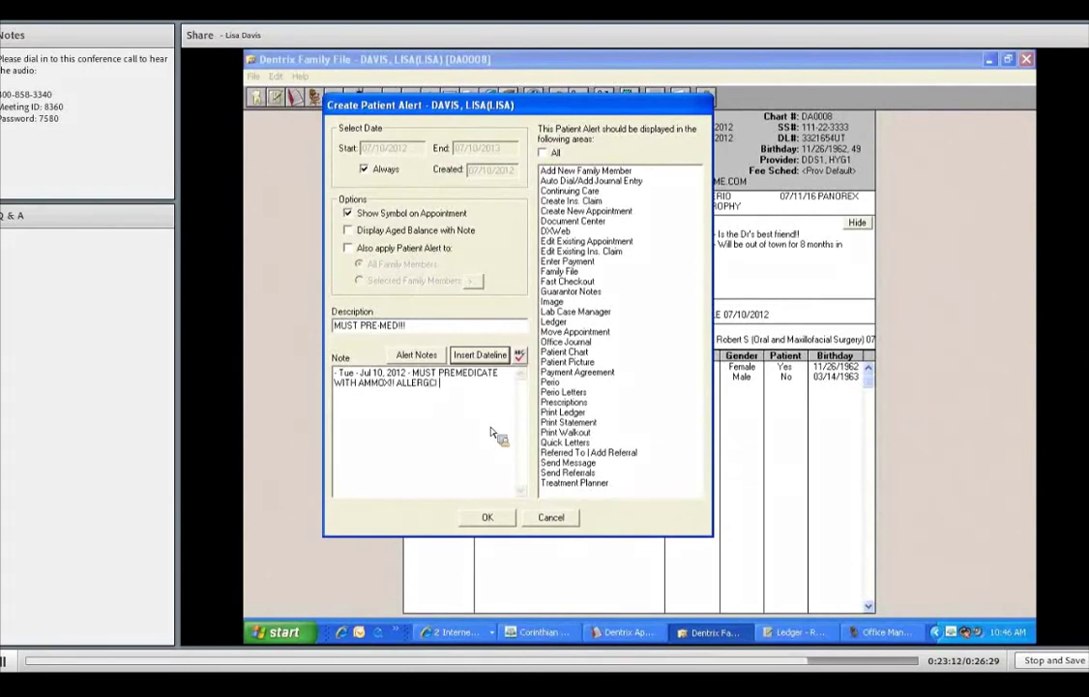
{"action": "key", "text": "BackSpace"}
{"action": "key", "text": "BackSpace"}
{"action": "type", "text": "TO ERTHO"}
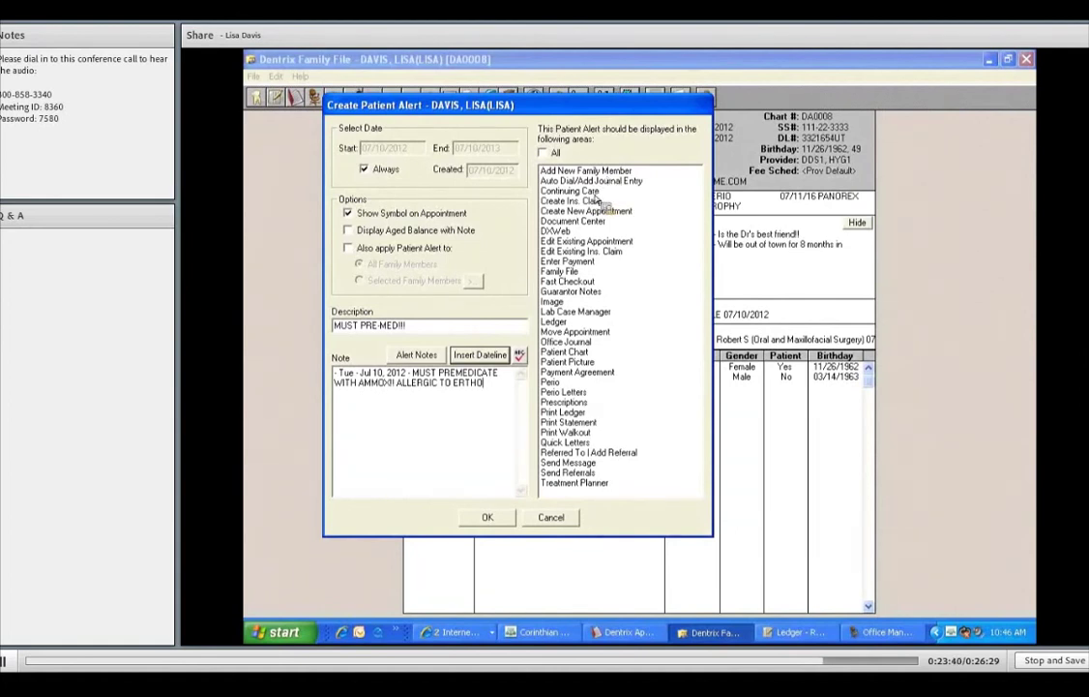
- Show the alert in Continuing Care, Create New Appointment and Edit Existing Appointment
{"action": "left_click", "coordinate": [597, 194]}
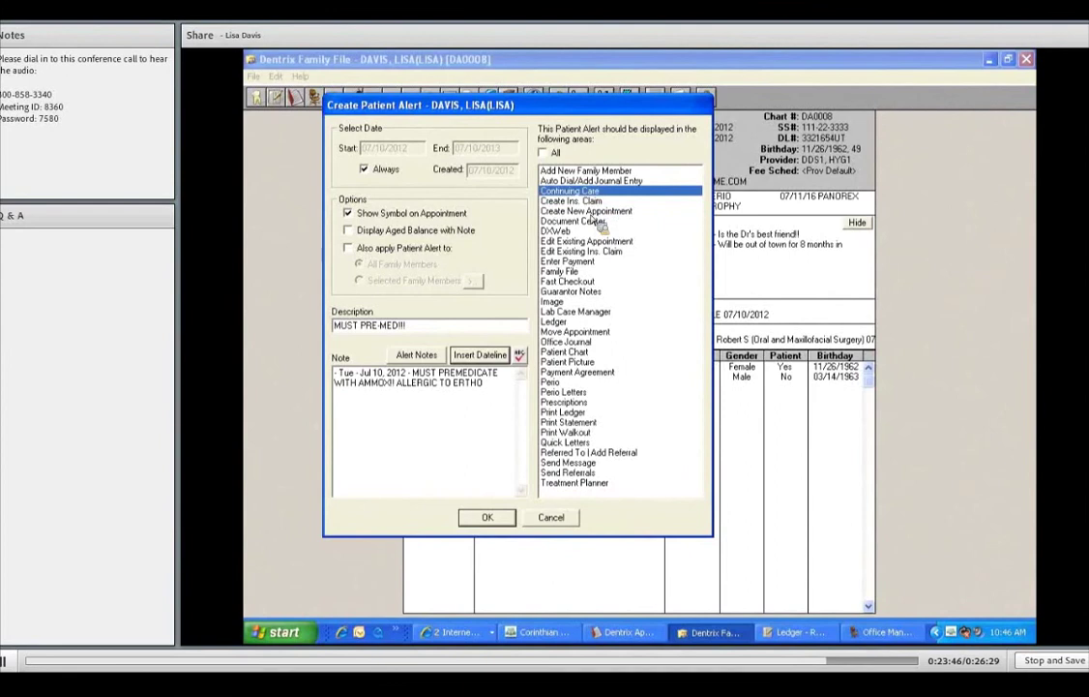
{"action": "left_click", "coordinate": [590, 211]}
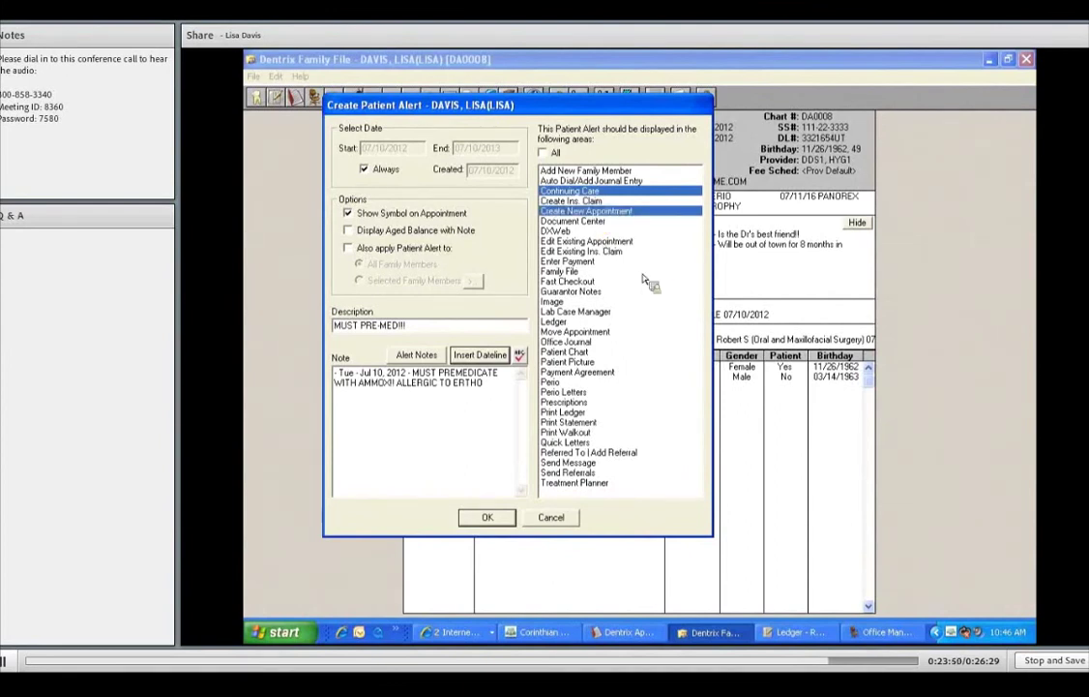
{"action": "left_click", "coordinate": [588, 241]}
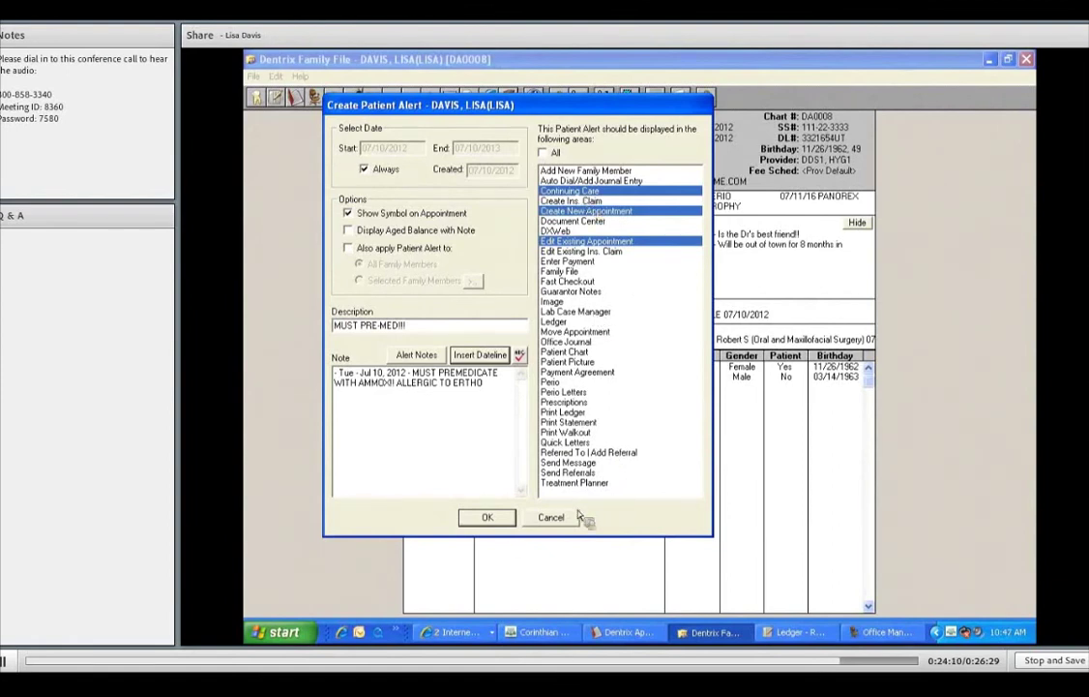
- Save the pre-med alert and start an always-active alert with a description requesting the preferred hygienist
{"action": "left_click", "coordinate": [489, 518]}
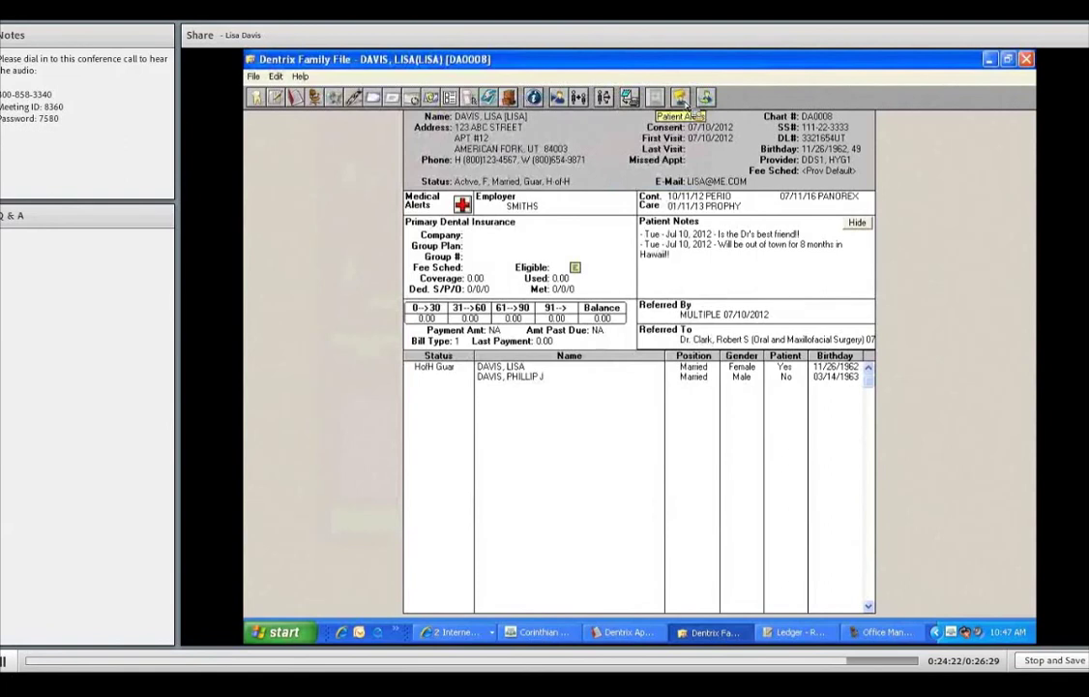
{"action": "left_click", "coordinate": [683, 97]}
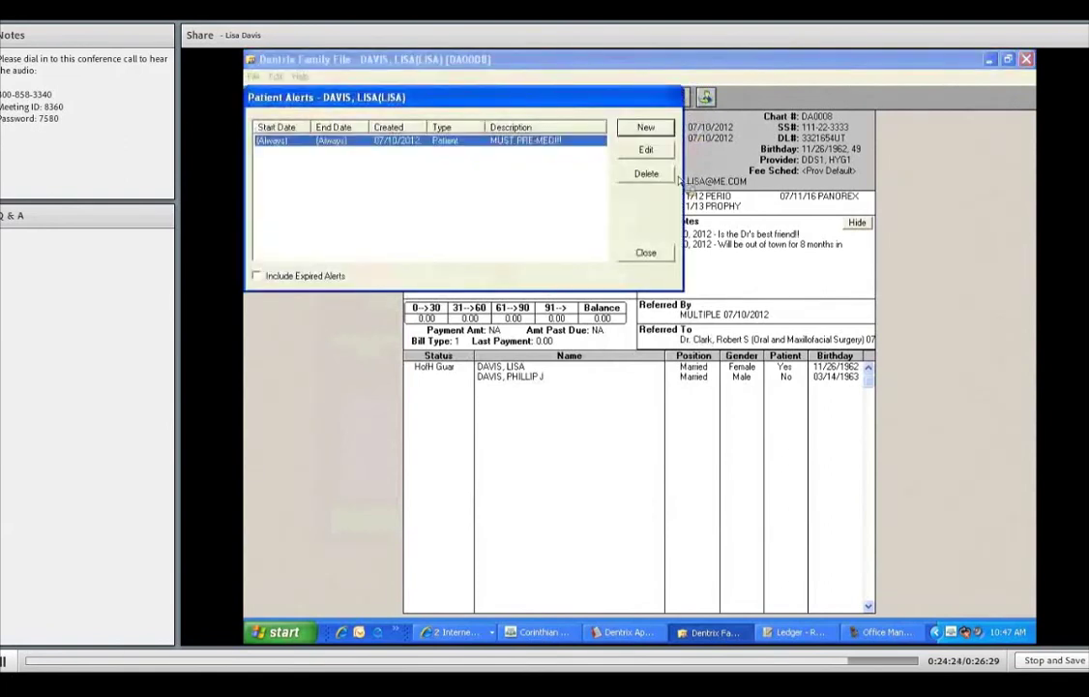
{"action": "left_click", "coordinate": [646, 130]}
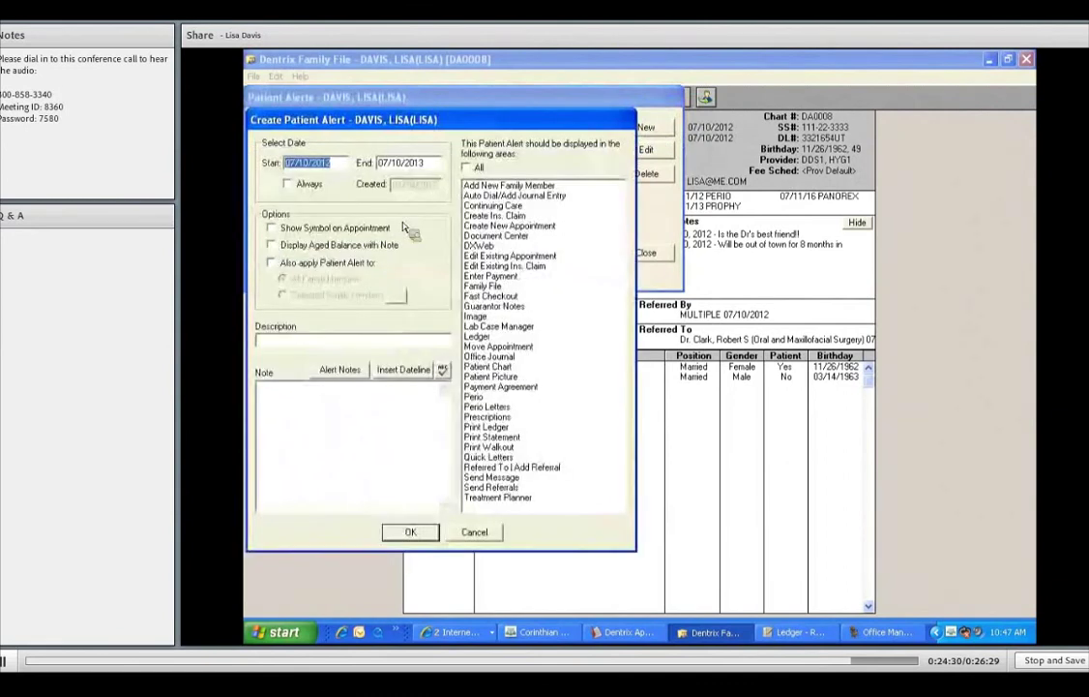
{"action": "left_click", "coordinate": [287, 183]}
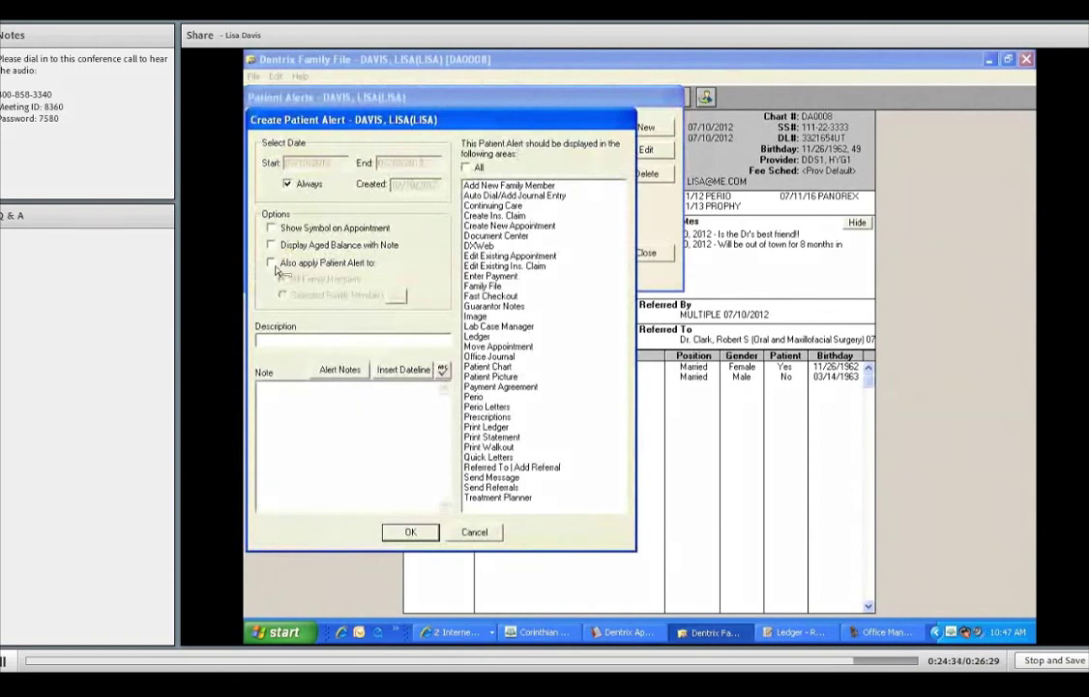
{"action": "left_click", "coordinate": [272, 344]}
{"action": "type", "text": "WA"}
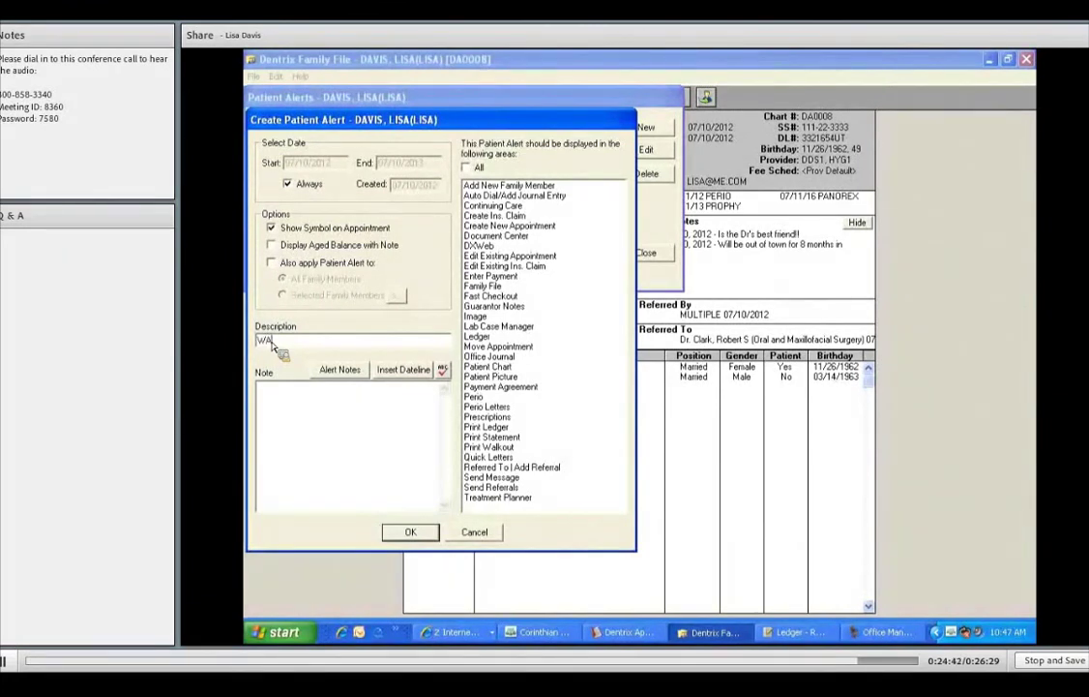
{"action": "type", "text": "NTS SALLY HYG"}
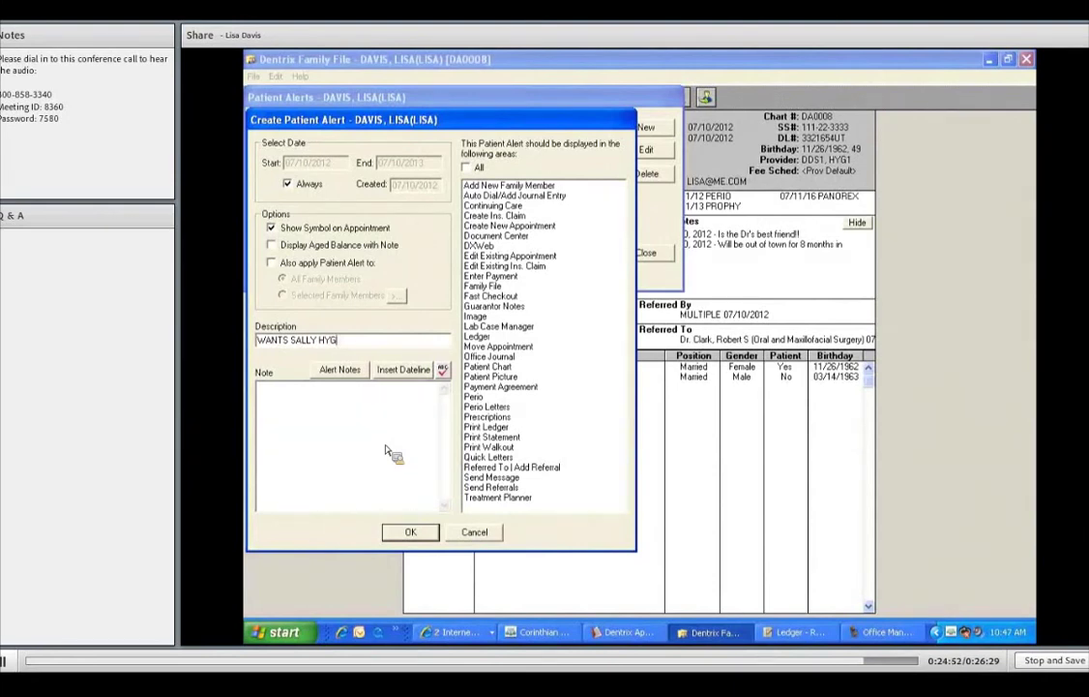
- Add a dated note stating the preferred hygienist, show the alert in all areas, and save
{"action": "left_click", "coordinate": [416, 373]}
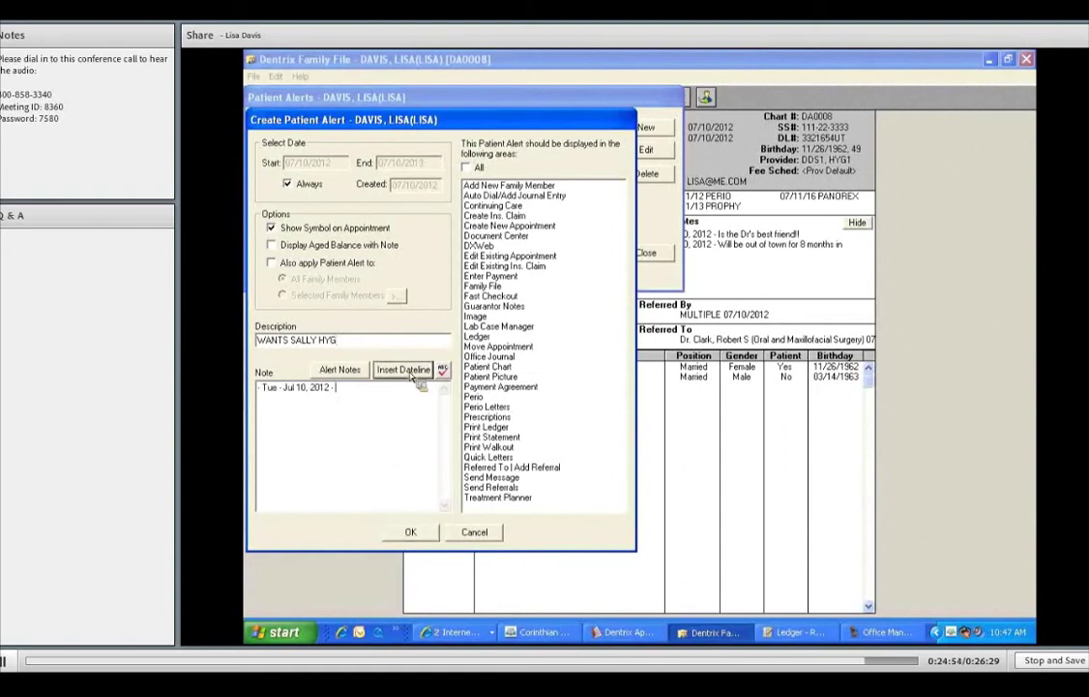
{"action": "type", "text": "PERFERS SALLY FOR HYGIENE!"}
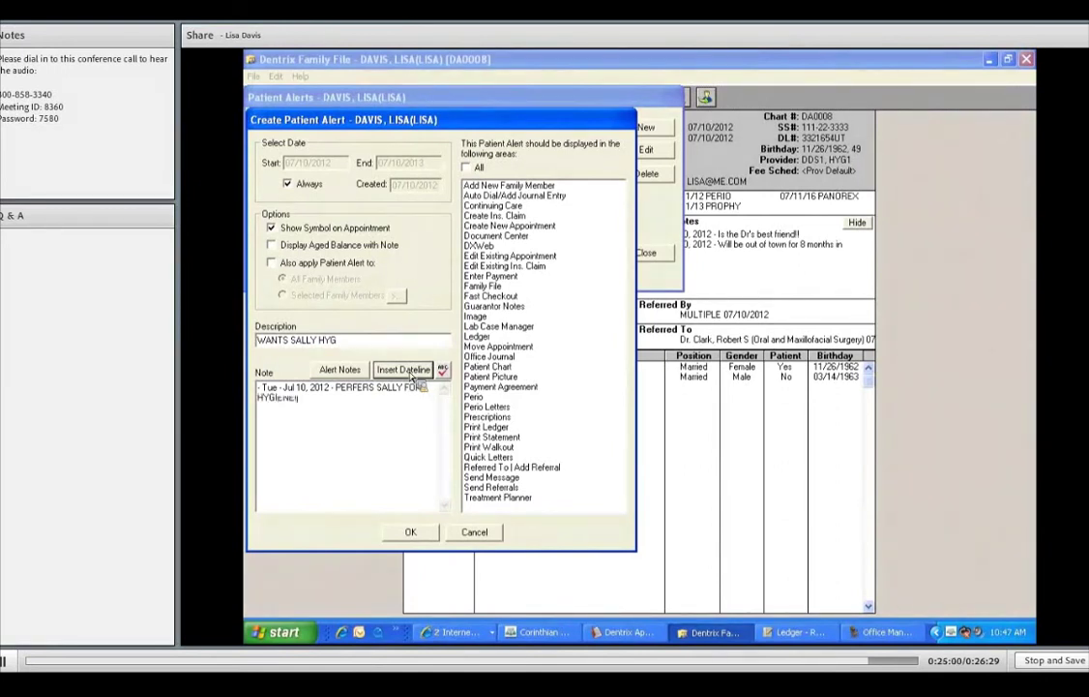
{"action": "type", "text": "!!"}
{"action": "left_click", "coordinate": [467, 168]}
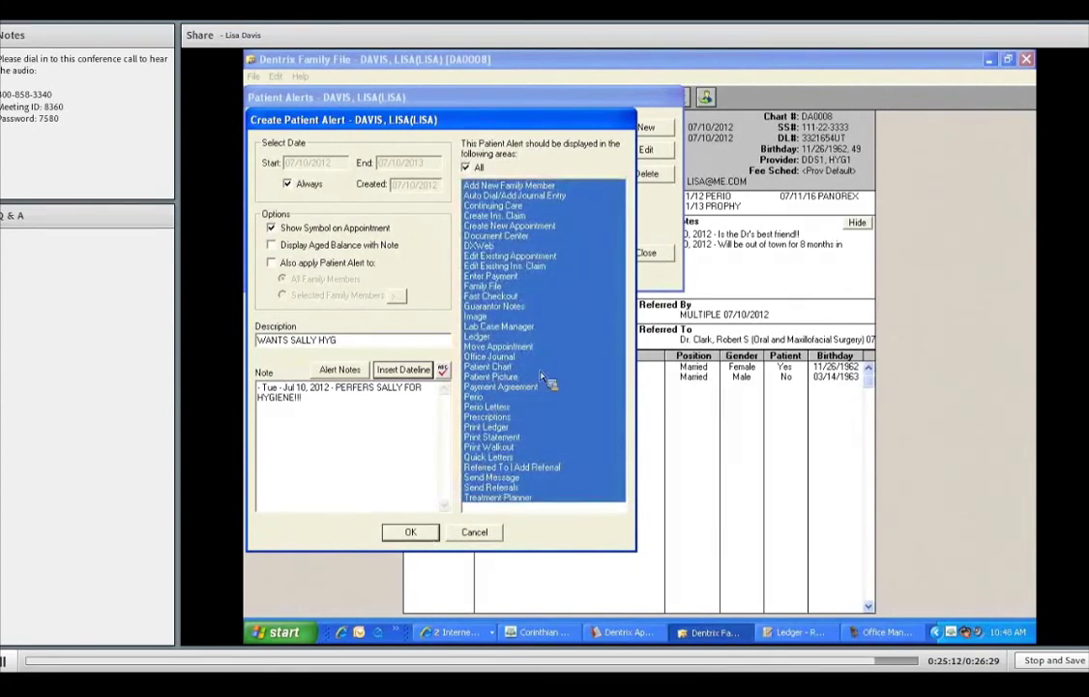
{"action": "key", "text": "Return"}
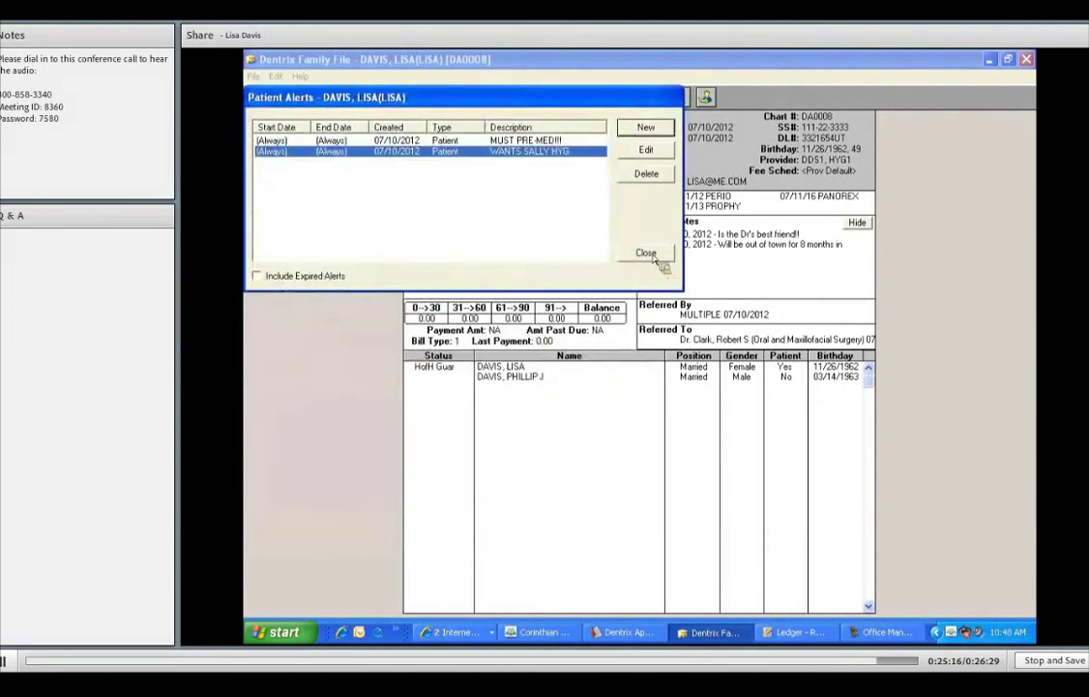
- Close the alert windows and add a dated '**ALLERGIC TO PEANUTS**' line above the existing patient notes
{"action": "key", "text": "Escape"}
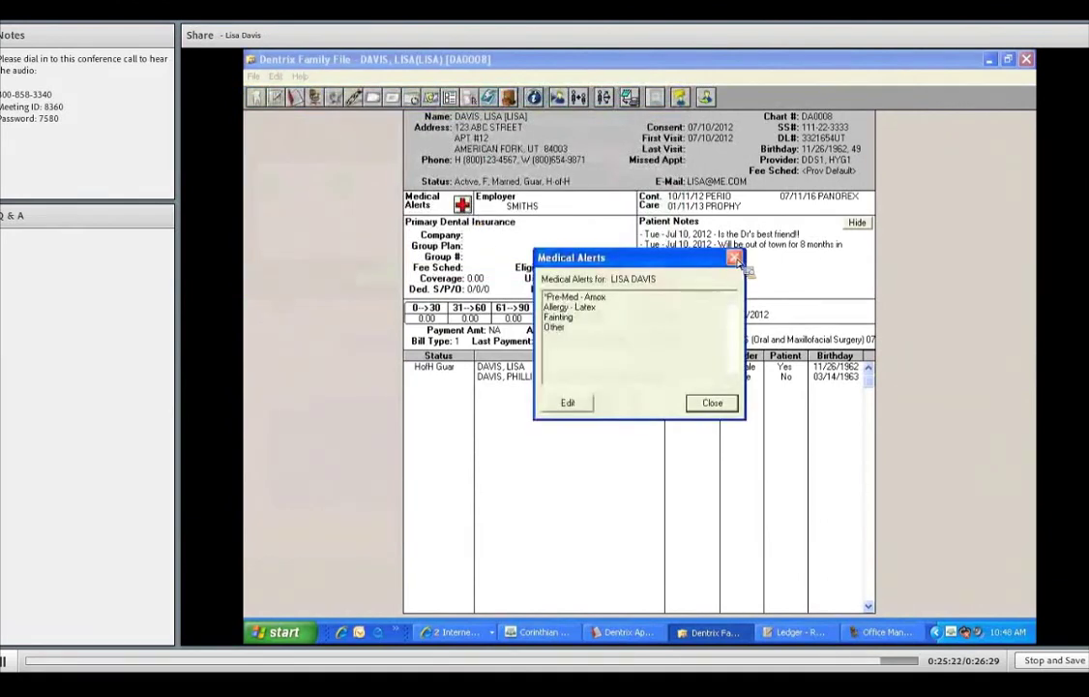
{"action": "left_click", "coordinate": [734, 258]}
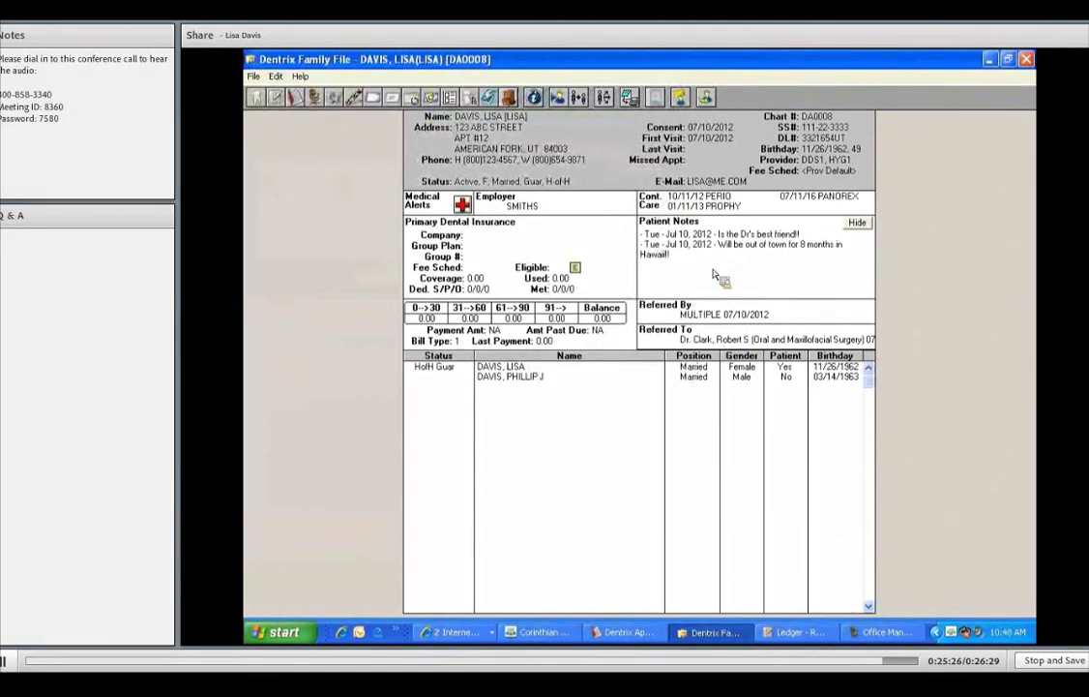
{"action": "double_click", "coordinate": [687, 241]}
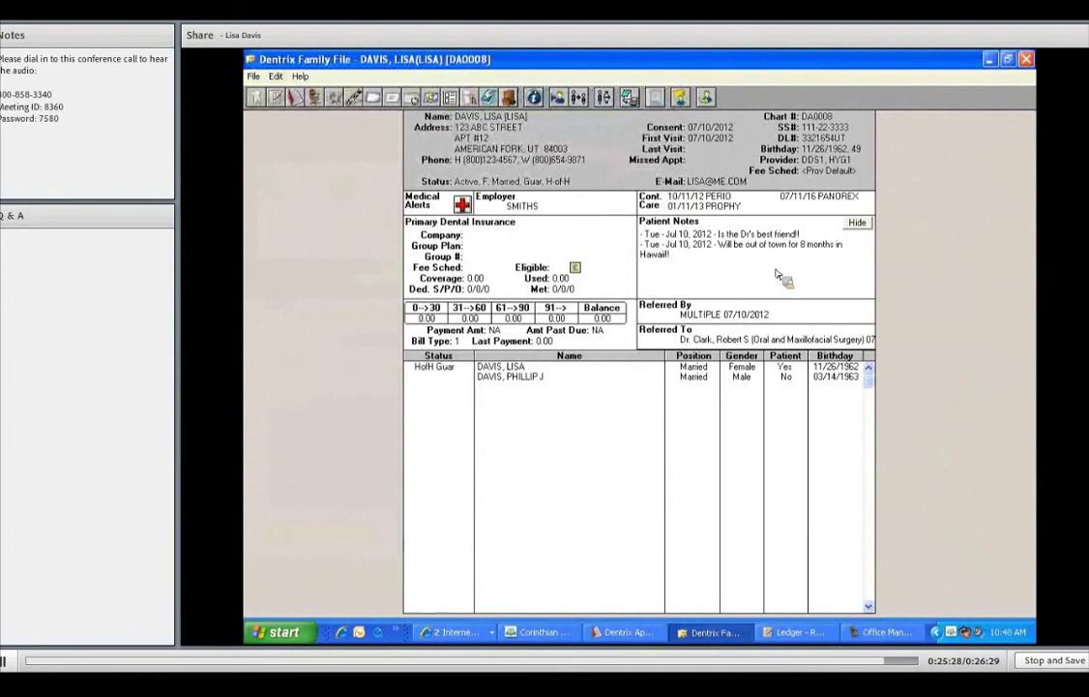
{"action": "left_click", "coordinate": [534, 139]}
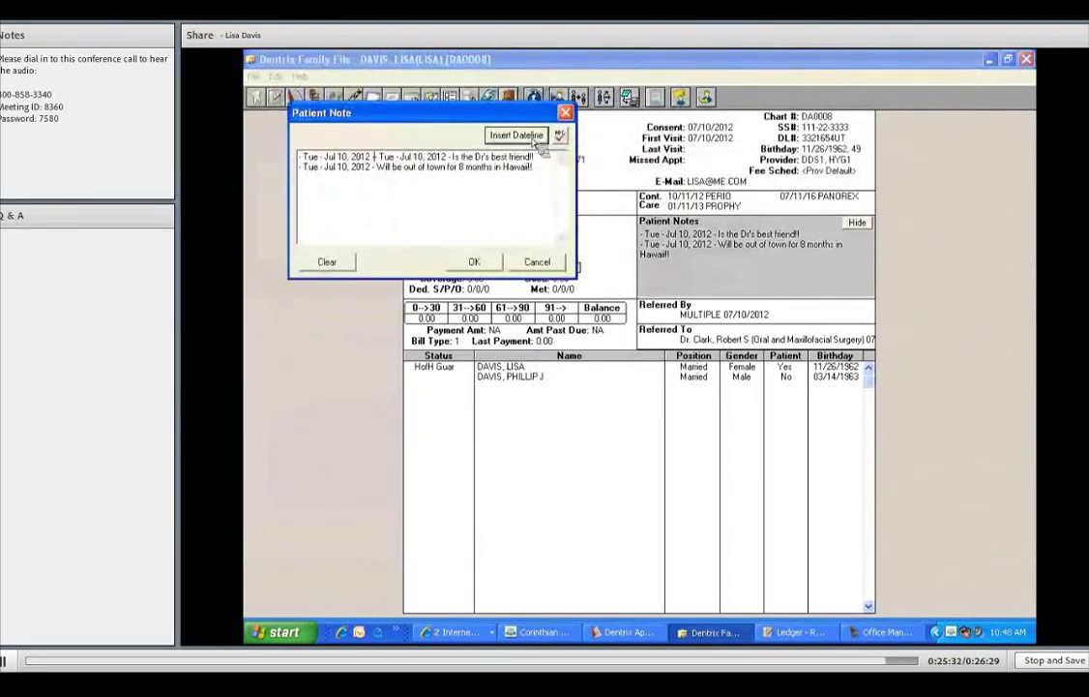
{"action": "type", "text": "- **AL"}
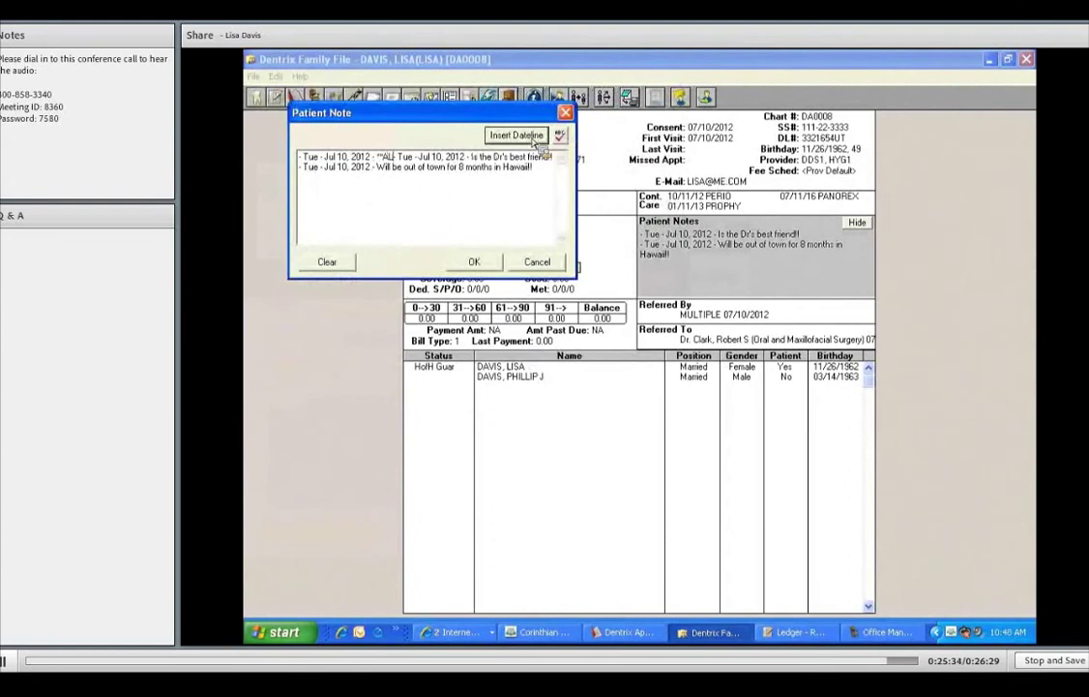
{"action": "type", "text": "LERGIC TO PEANUTS"}
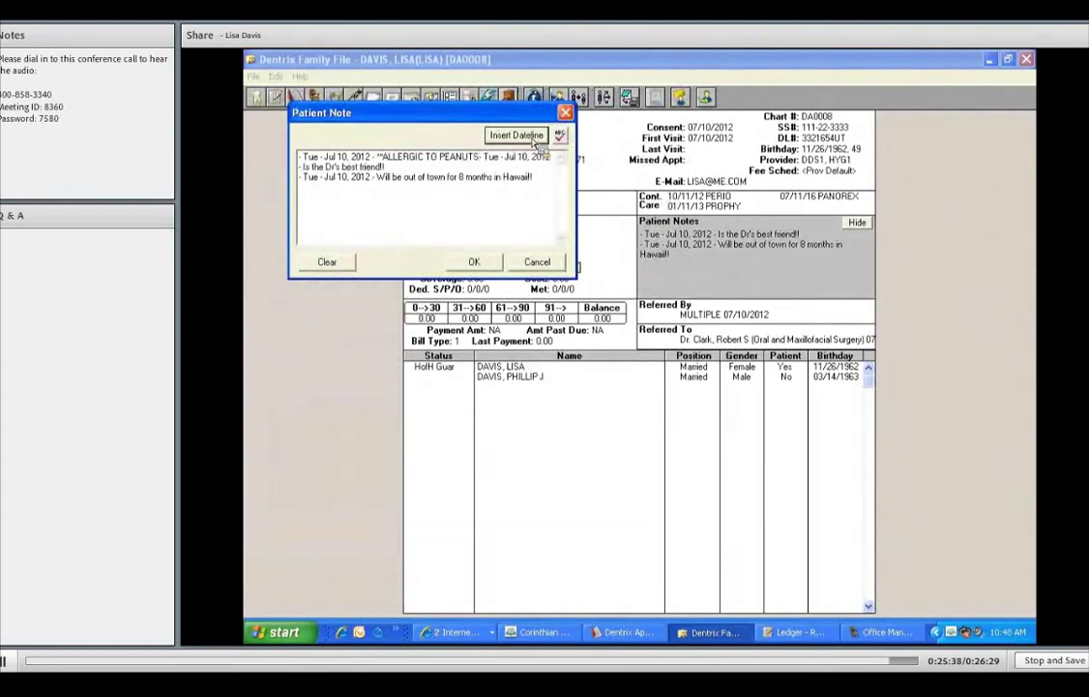
{"action": "type", "text": "**"}
{"action": "key", "text": "Return"}
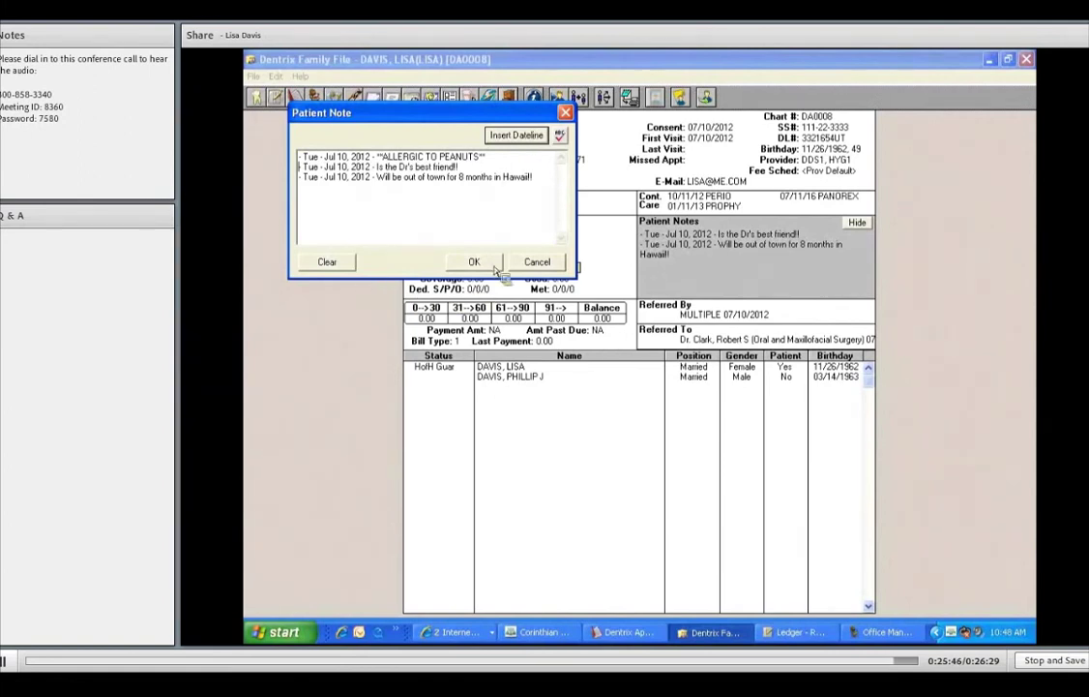
- Save the patient notes, then review and close the Medical Alerts summary
{"action": "left_click", "coordinate": [540, 264]}
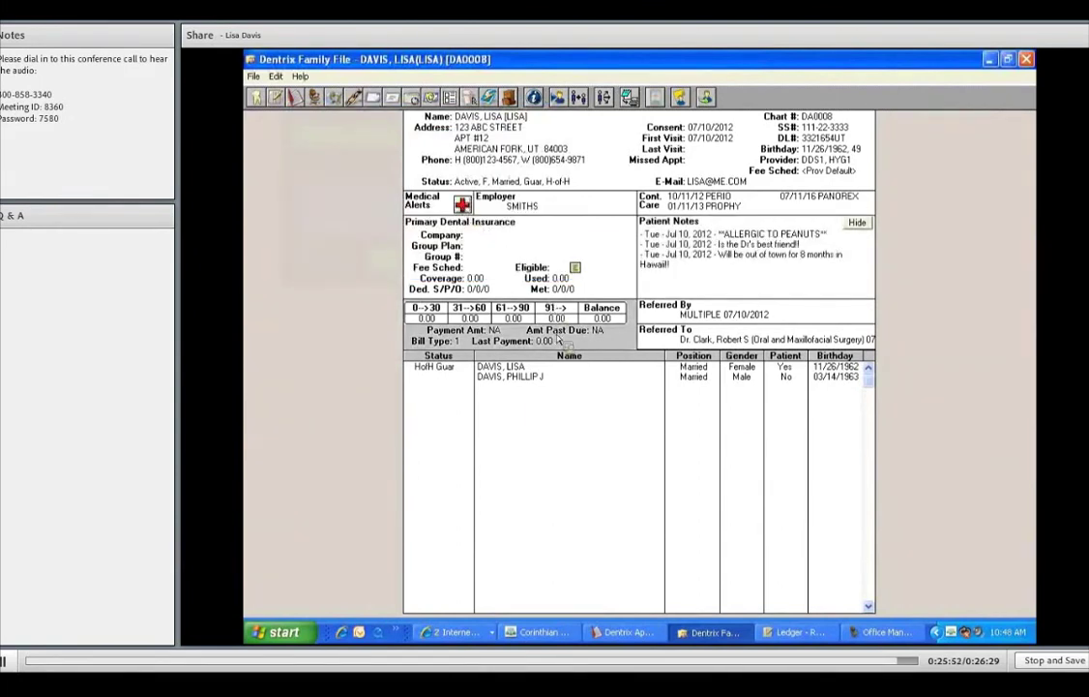
{"action": "left_click", "coordinate": [462, 204]}
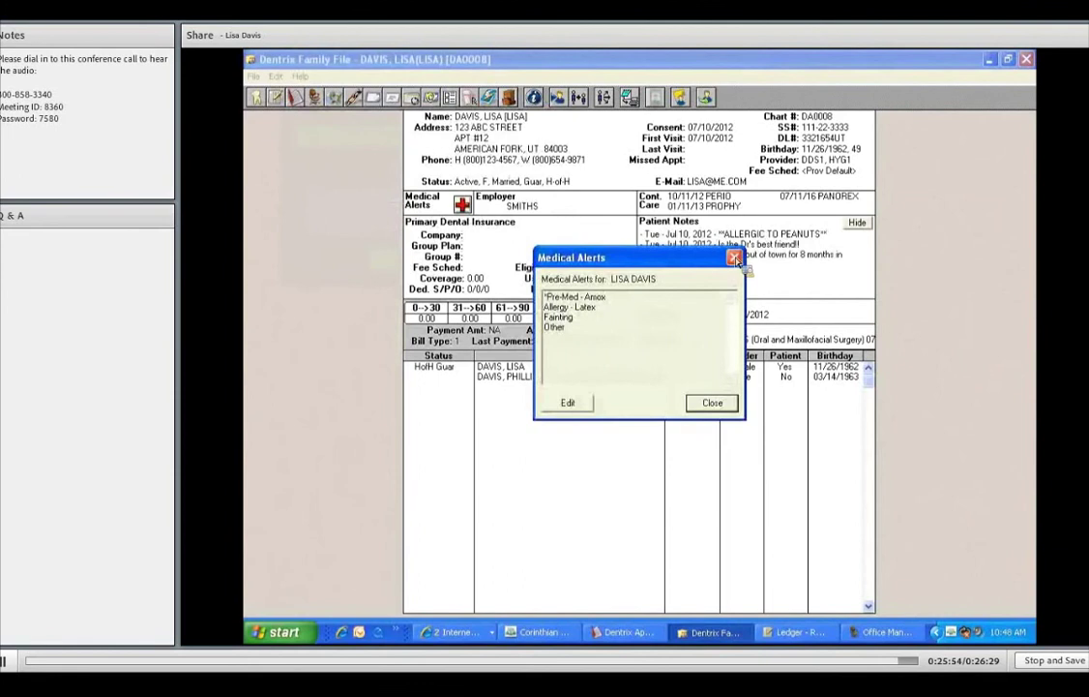
{"action": "left_click", "coordinate": [650, 237]}
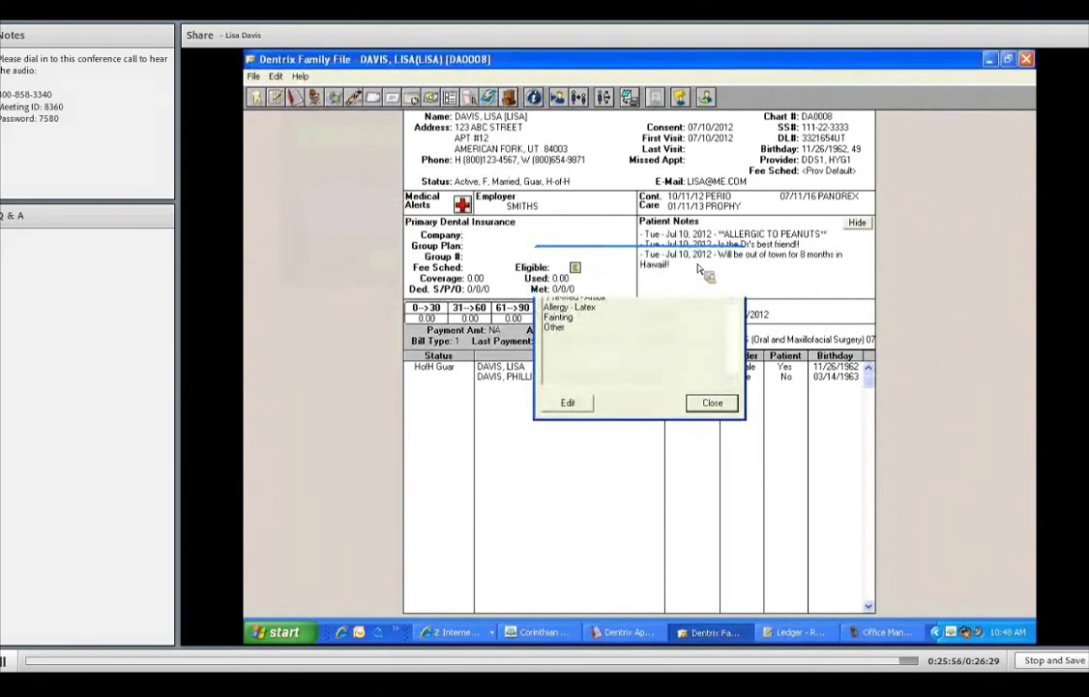